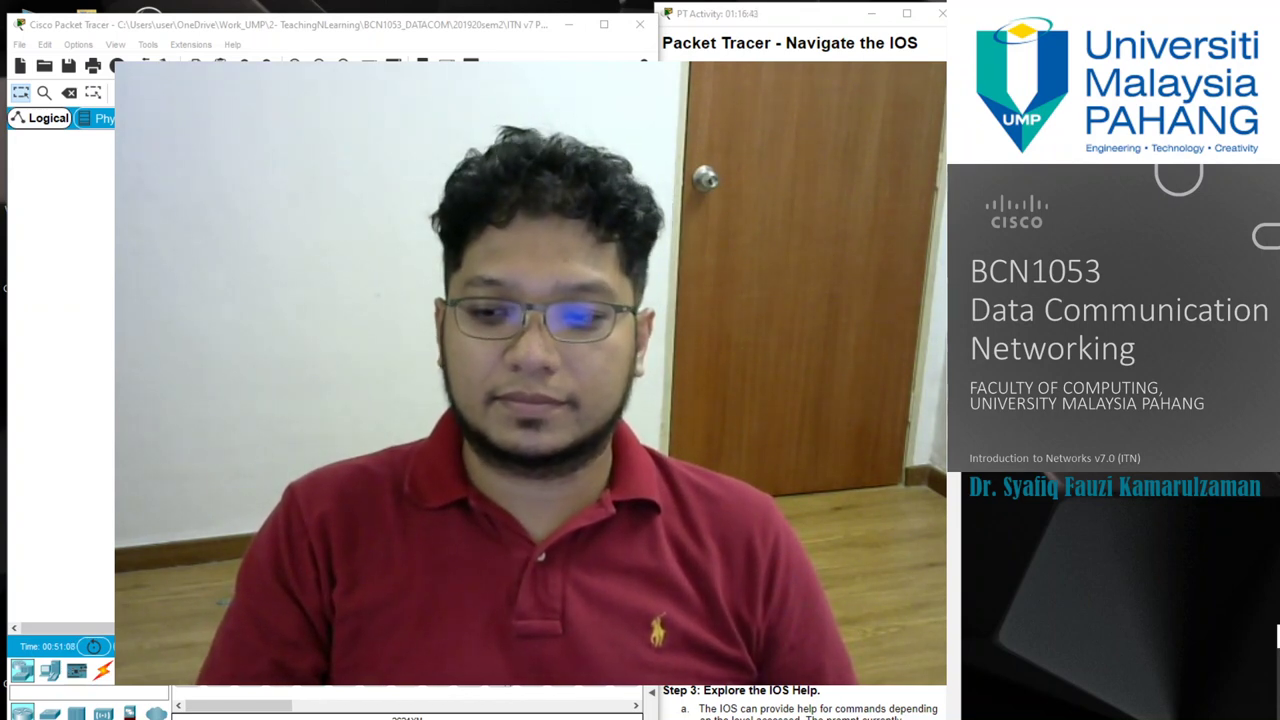
Step: Switch to the Google Classroom page in the browser and look through the Instruction and Module 1 classwork materials
{"action": "key", "text": "alt+Tab"}
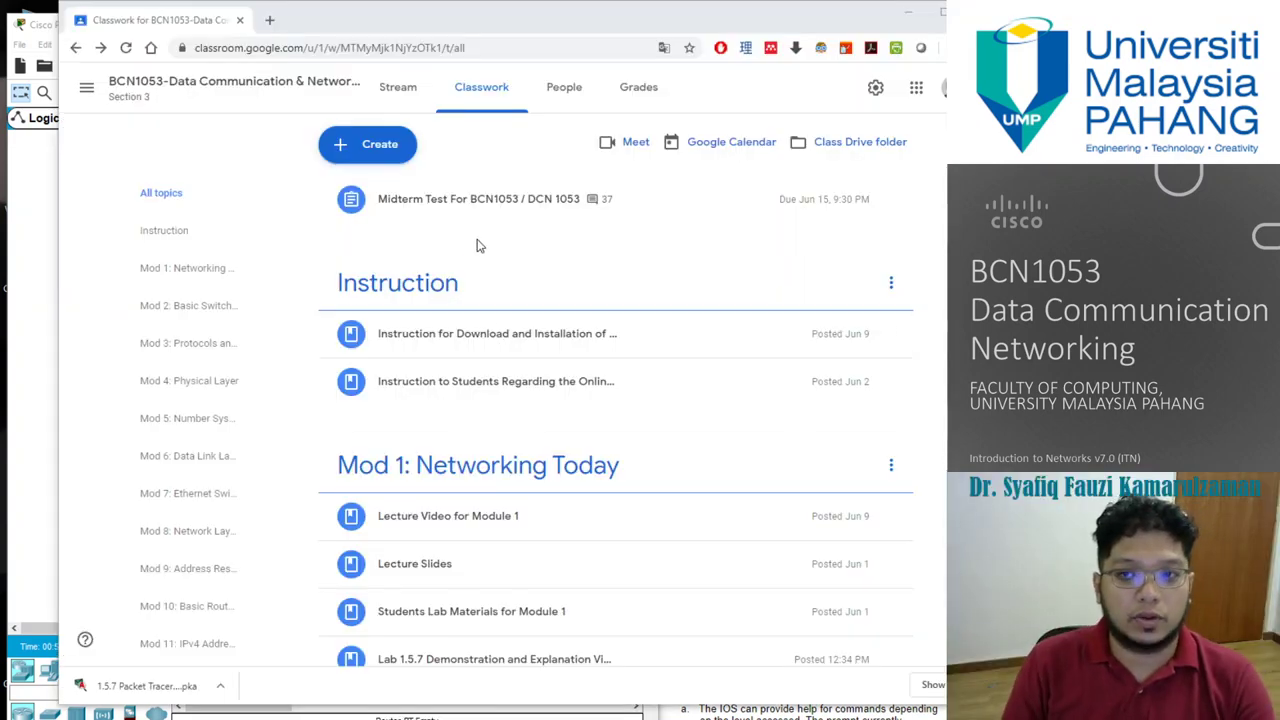
{"action": "left_click_drag", "start_coordinate": [553, 23], "coordinate": [509, 32]}
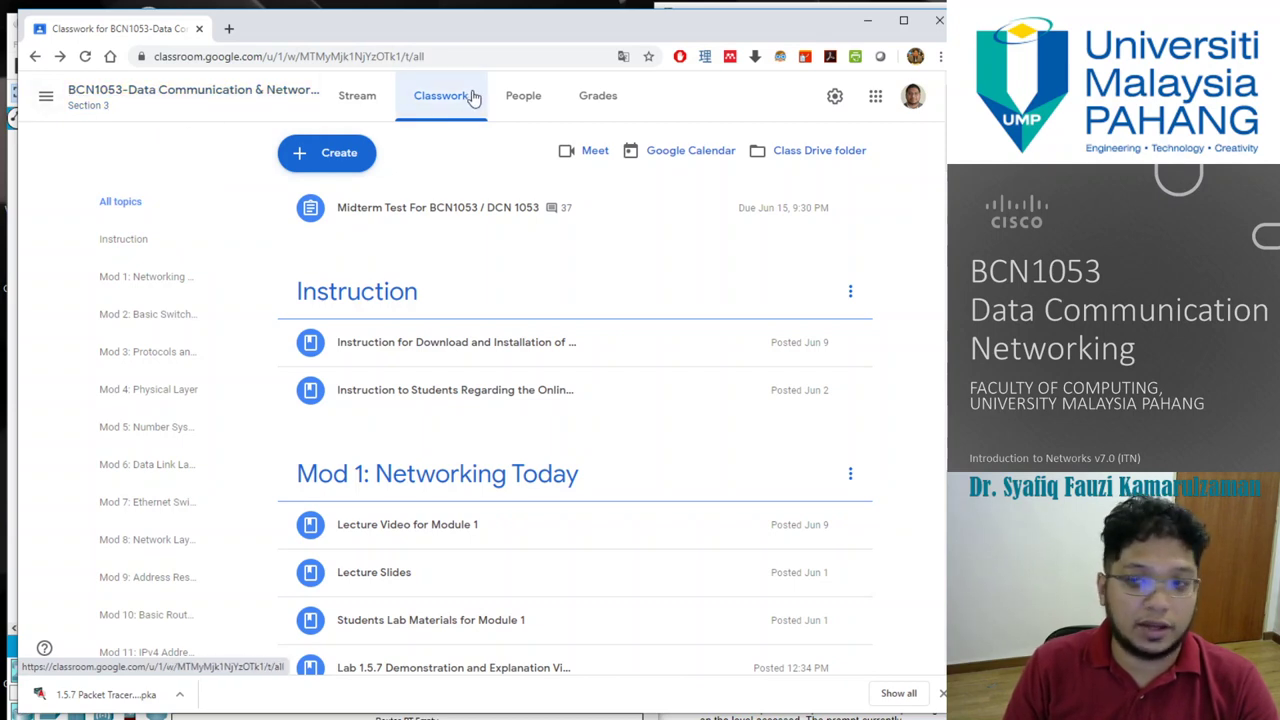
{"action": "scroll", "coordinate": [576, 340], "scroll_direction": "down", "scroll_amount": 3}
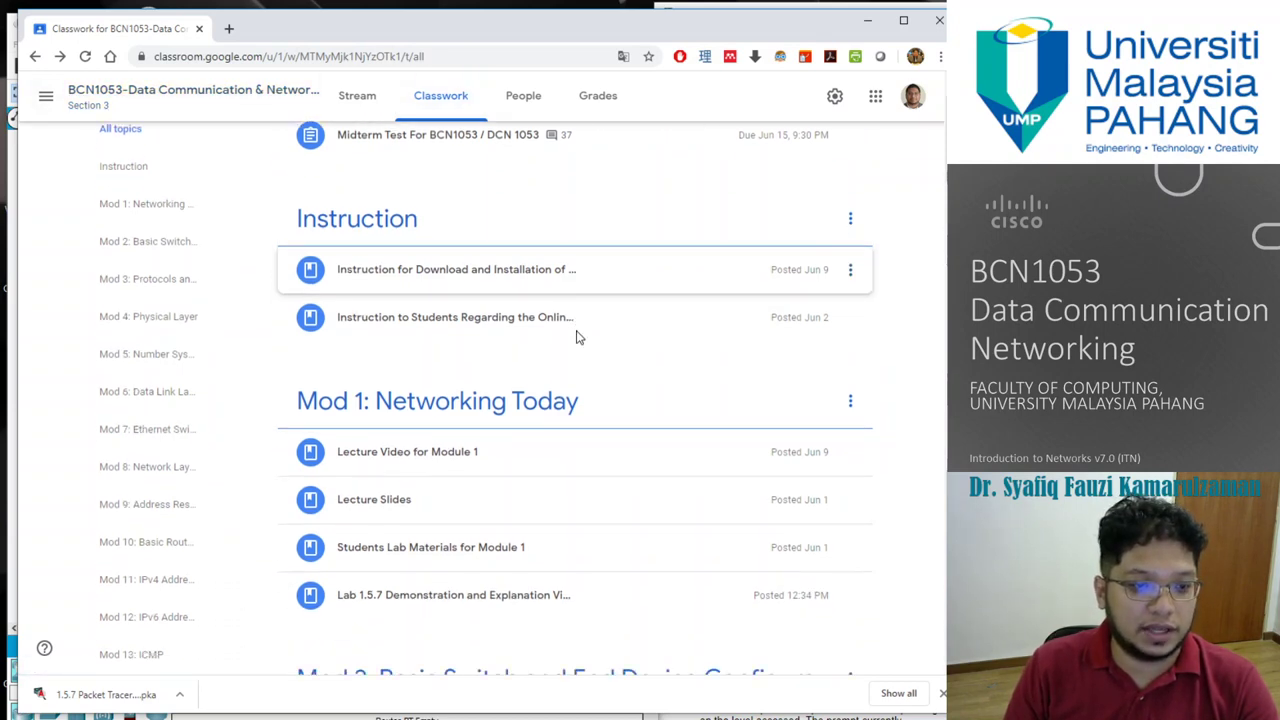
{"action": "scroll", "coordinate": [577, 340], "scroll_direction": "up", "scroll_amount": 1}
{"action": "scroll", "coordinate": [577, 340], "scroll_direction": "down", "scroll_amount": 2}
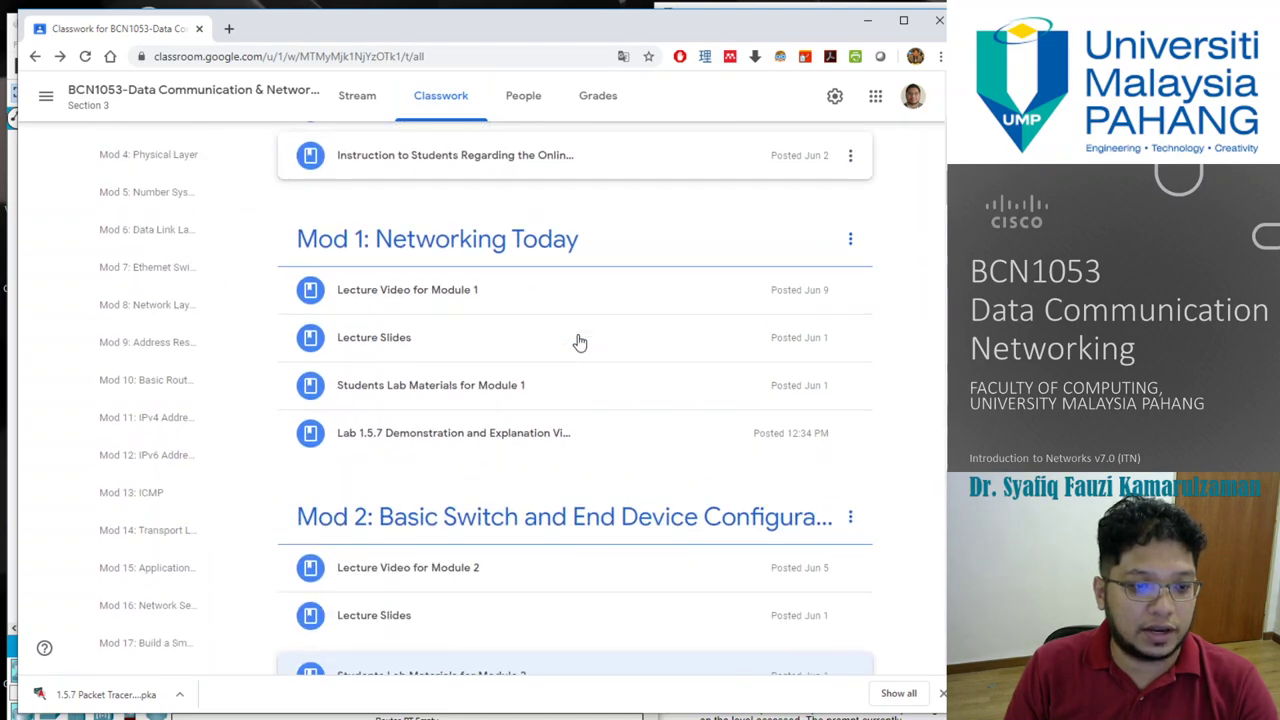
{"action": "scroll", "coordinate": [560, 260], "scroll_direction": "down", "scroll_amount": 1}
{"action": "scroll", "coordinate": [560, 265], "scroll_direction": "down", "scroll_amount": 4}
{"action": "scroll", "coordinate": [562, 270], "scroll_direction": "up", "scroll_amount": 3}
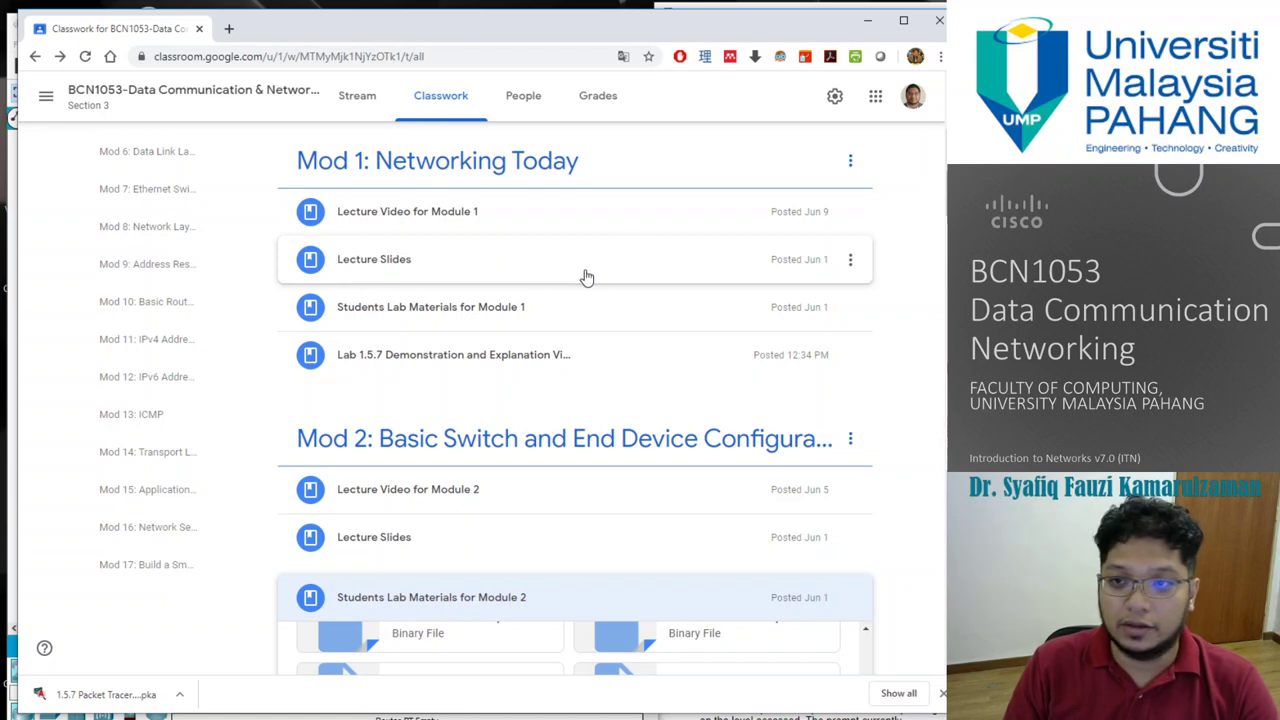
{"action": "scroll", "coordinate": [582, 277], "scroll_direction": "down", "scroll_amount": 1}
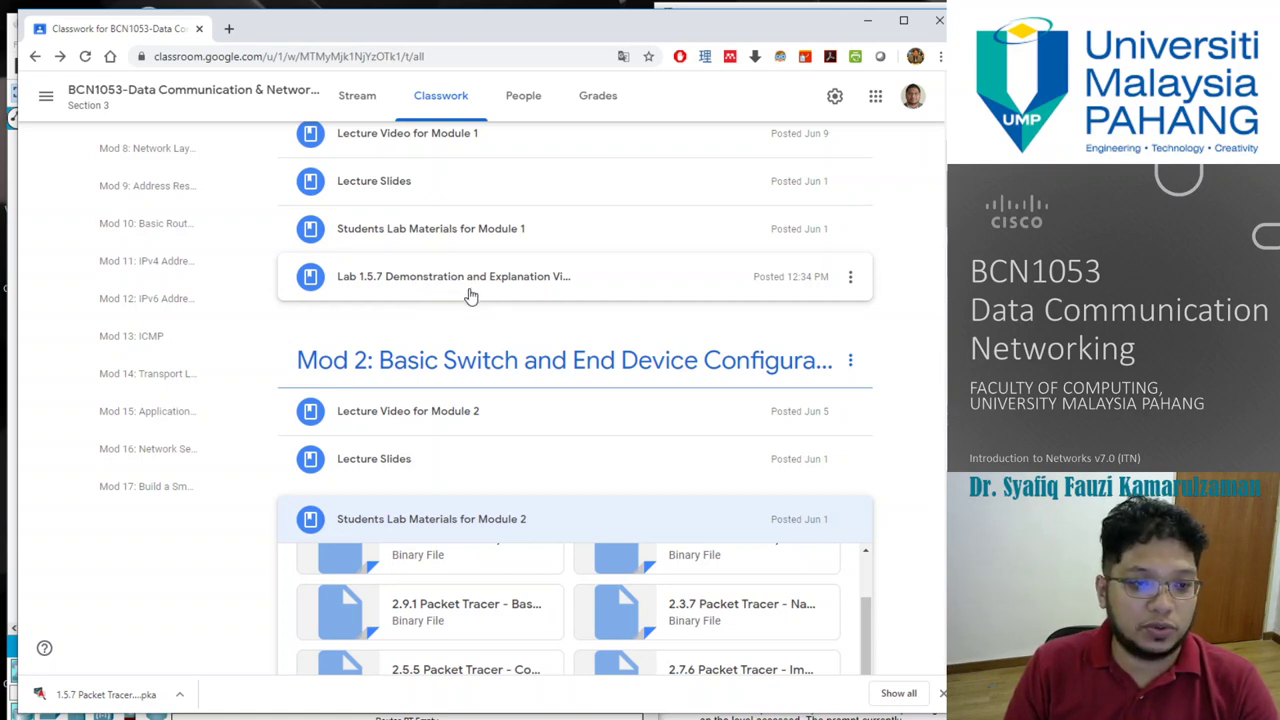
Step: Download the file 2.3.7 Packet Tracer - Navigate the IOS.pka from the Students Lab Materials for Module 2
{"action": "scroll", "coordinate": [471, 296], "scroll_direction": "down", "scroll_amount": 3}
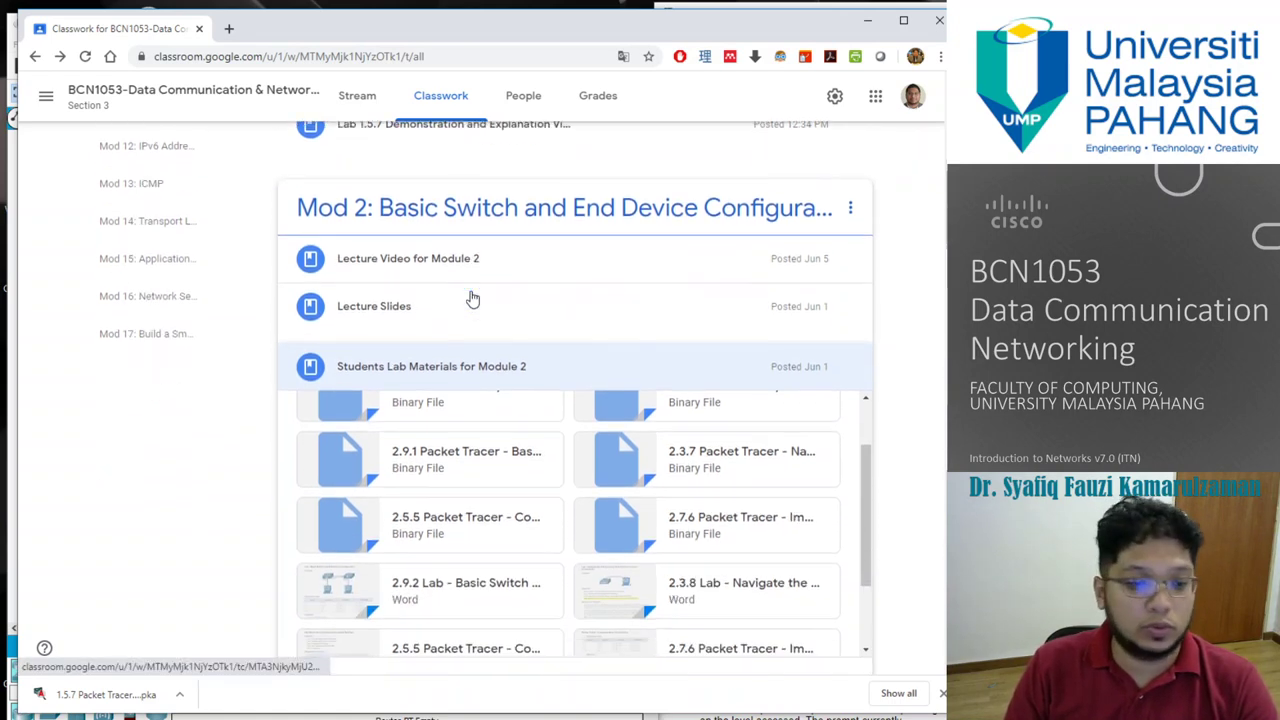
{"action": "scroll", "coordinate": [737, 414], "scroll_direction": "up", "scroll_amount": 2}
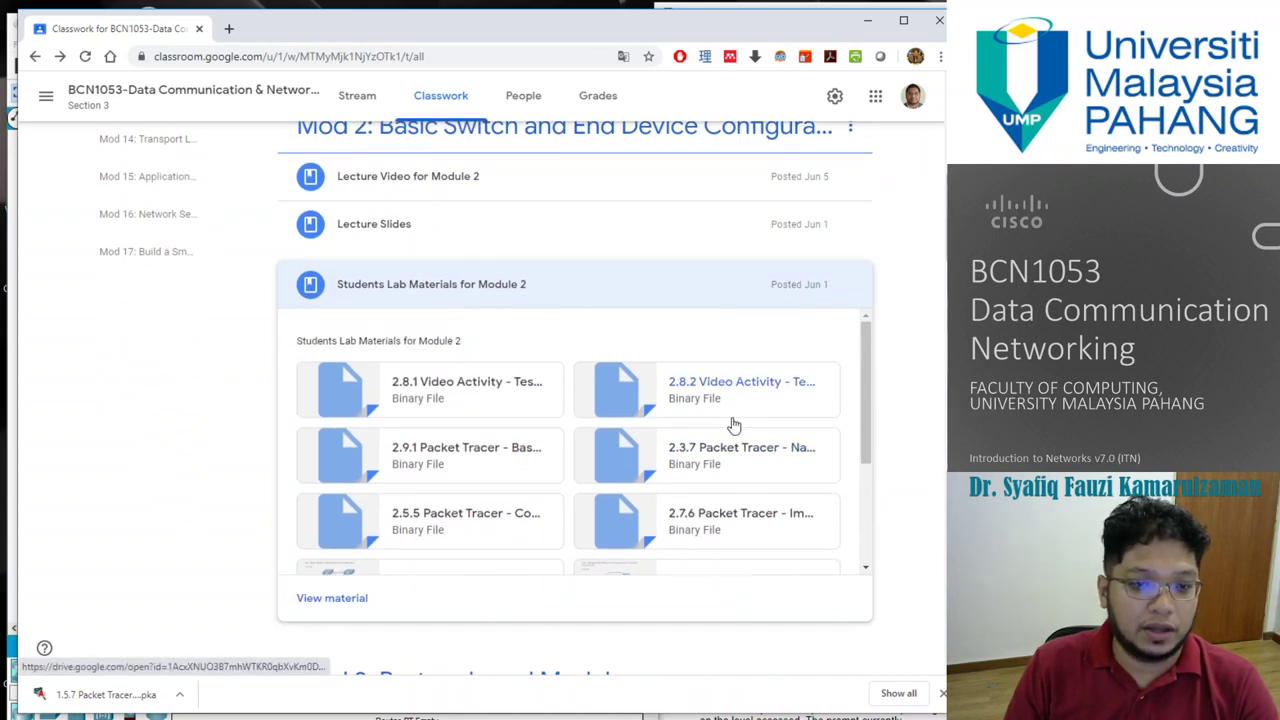
{"action": "scroll", "coordinate": [779, 475], "scroll_direction": "down", "scroll_amount": 1}
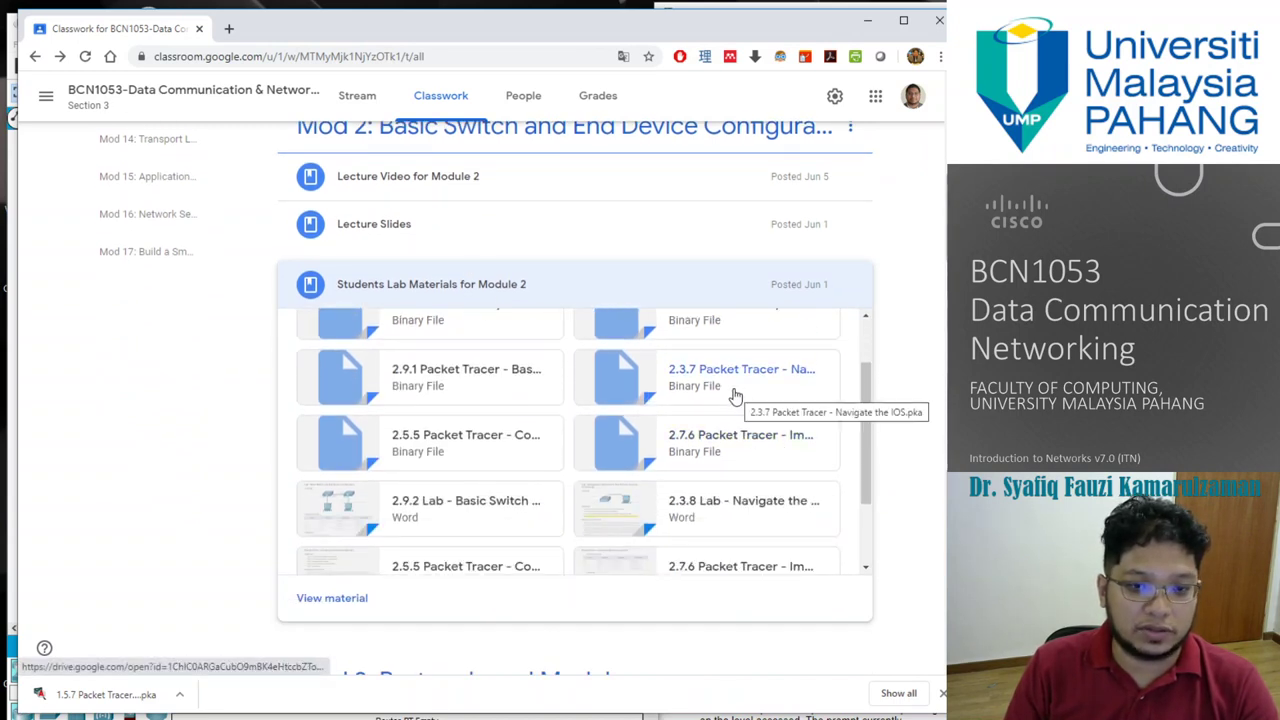
{"action": "scroll", "coordinate": [700, 421], "scroll_direction": "up", "scroll_amount": 1}
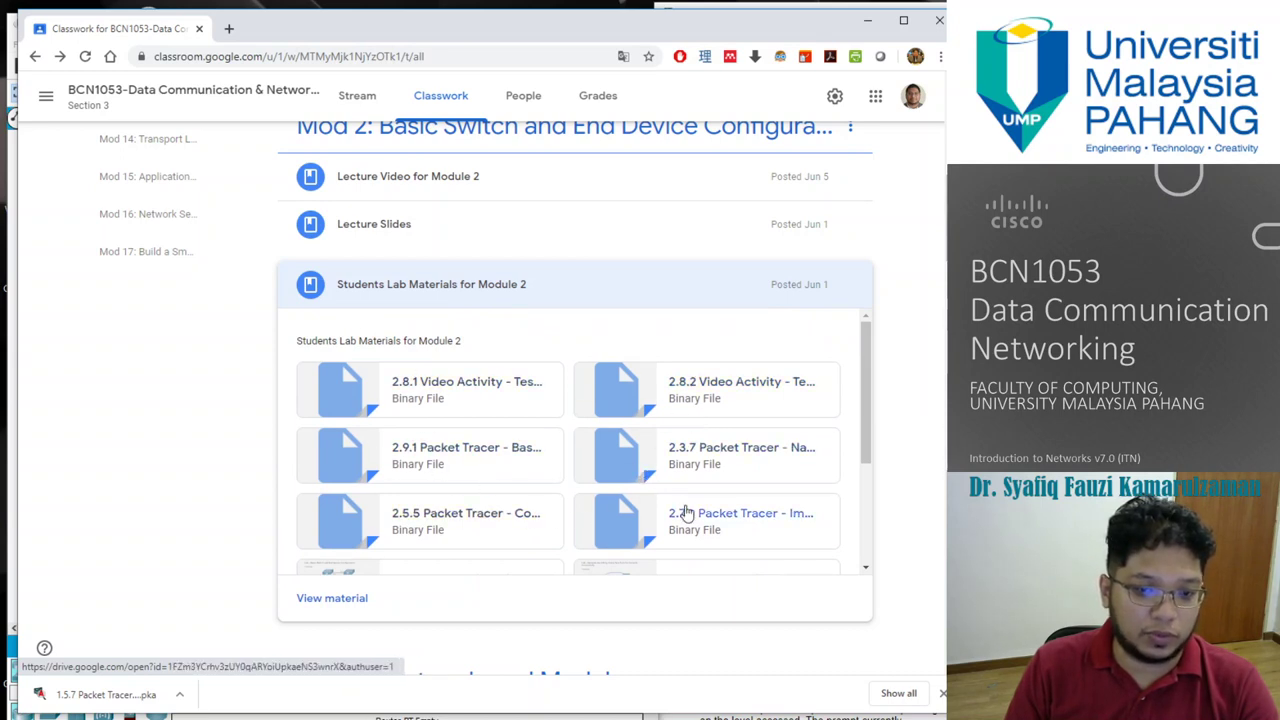
{"action": "left_click", "coordinate": [707, 457]}
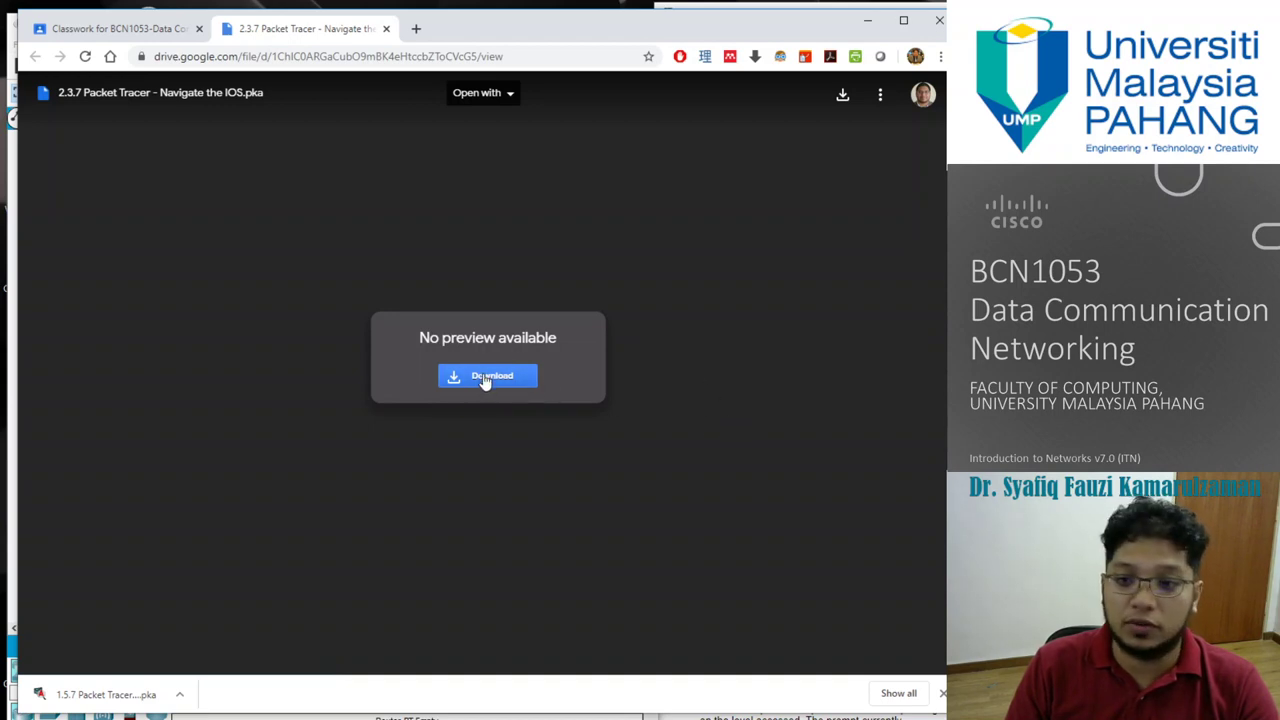
{"action": "left_click", "coordinate": [484, 378]}
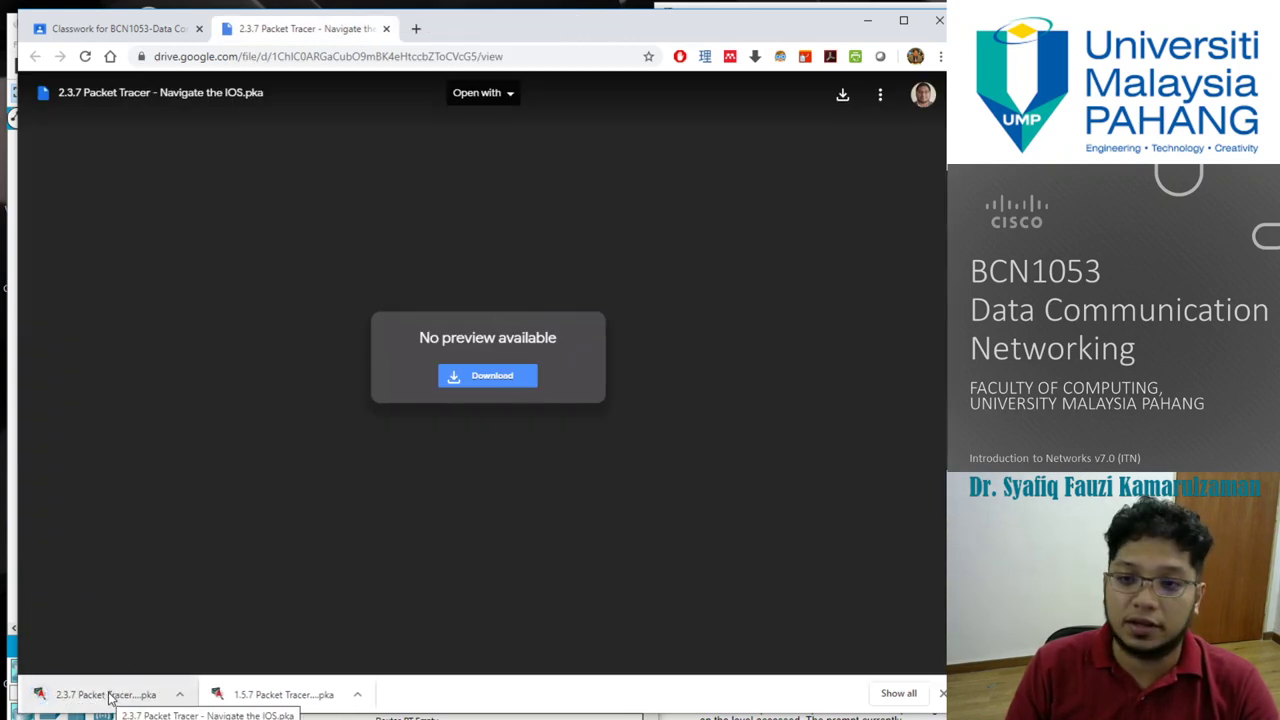
Step: Return to Cisco Packet Tracer, reset the Navigate the IOS activity and place its instructions window beside the workspace
{"action": "left_click", "coordinate": [867, 20]}
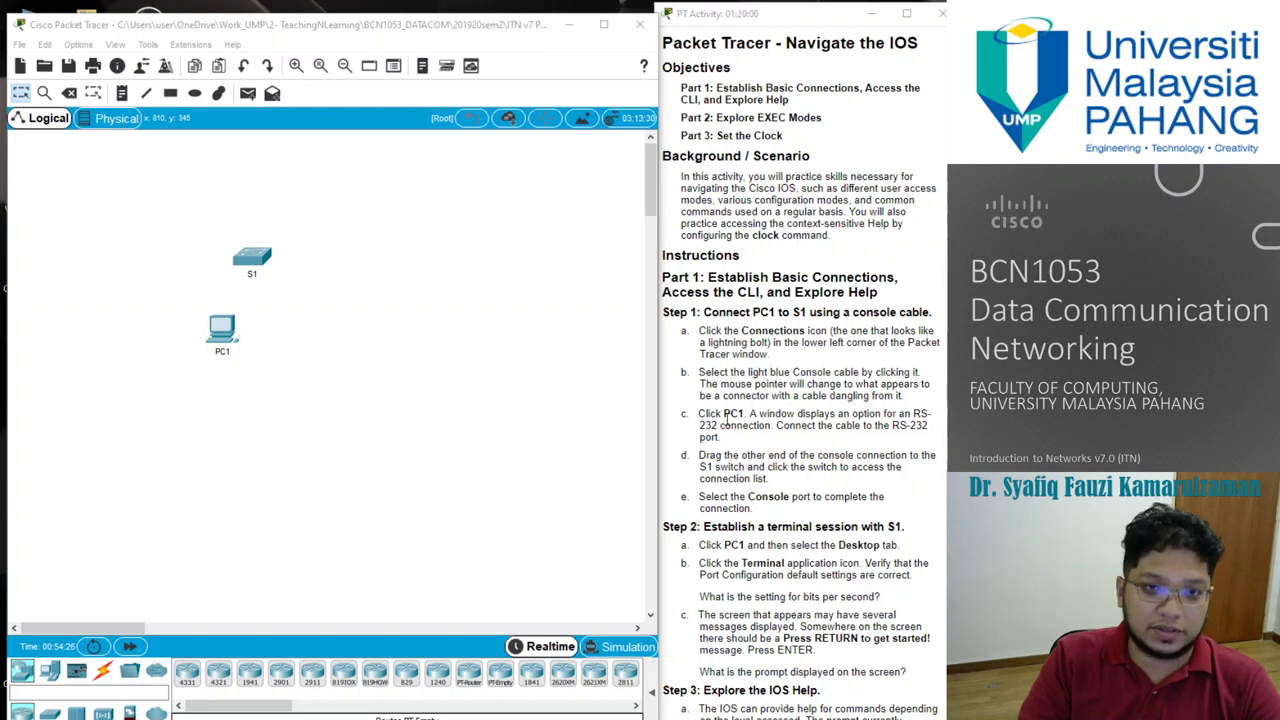
{"action": "left_click", "coordinate": [780, 640]}
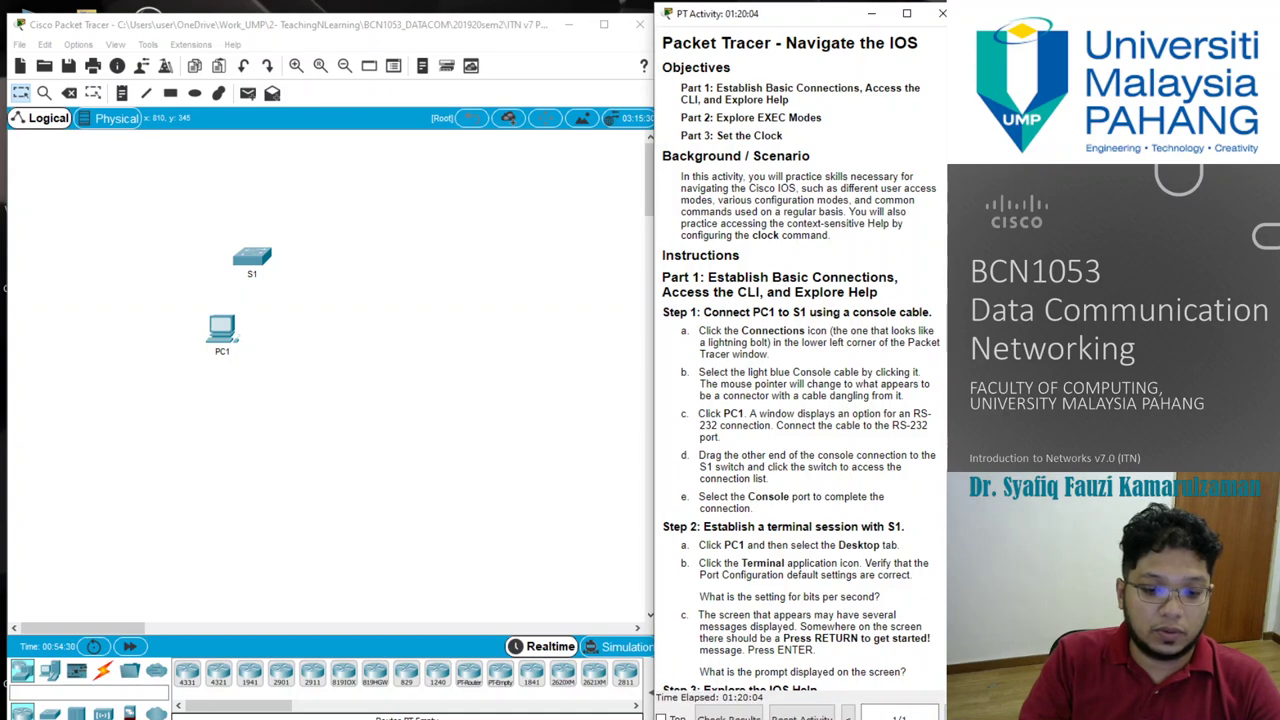
{"action": "left_click", "coordinate": [802, 717]}
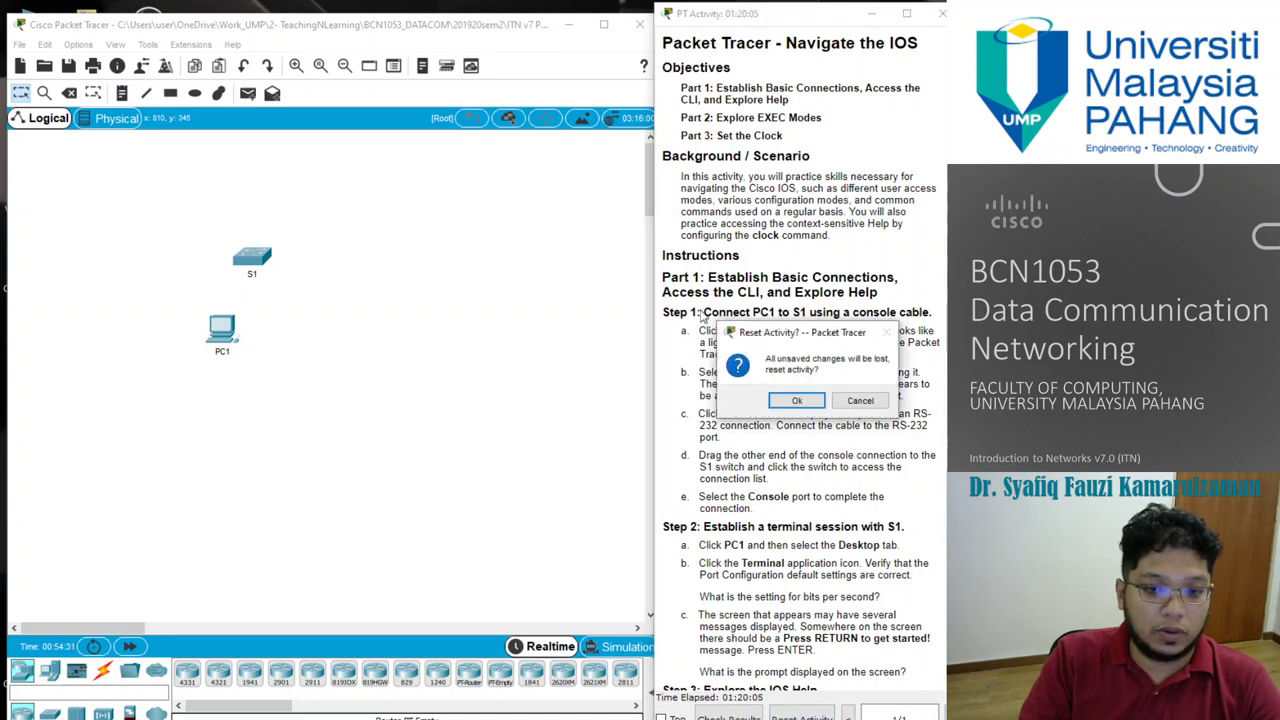
{"action": "left_click", "coordinate": [817, 400]}
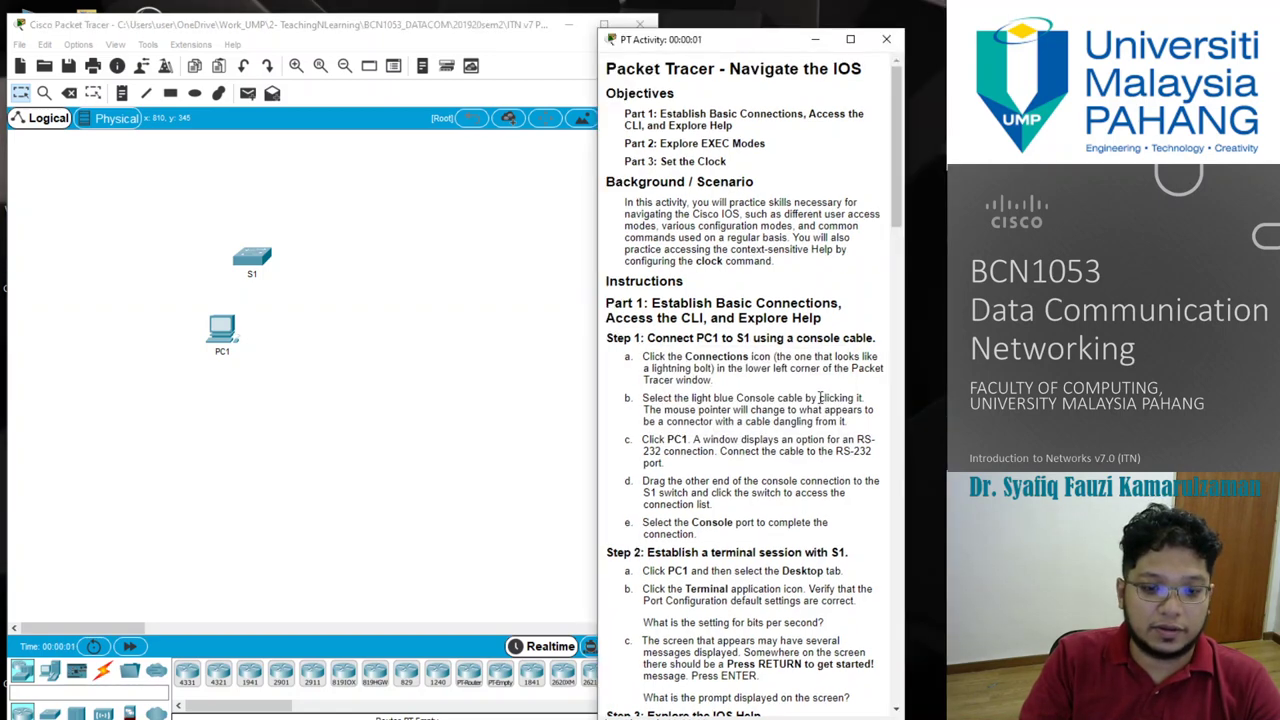
{"action": "left_click_drag", "start_coordinate": [733, 48], "coordinate": [794, 33]}
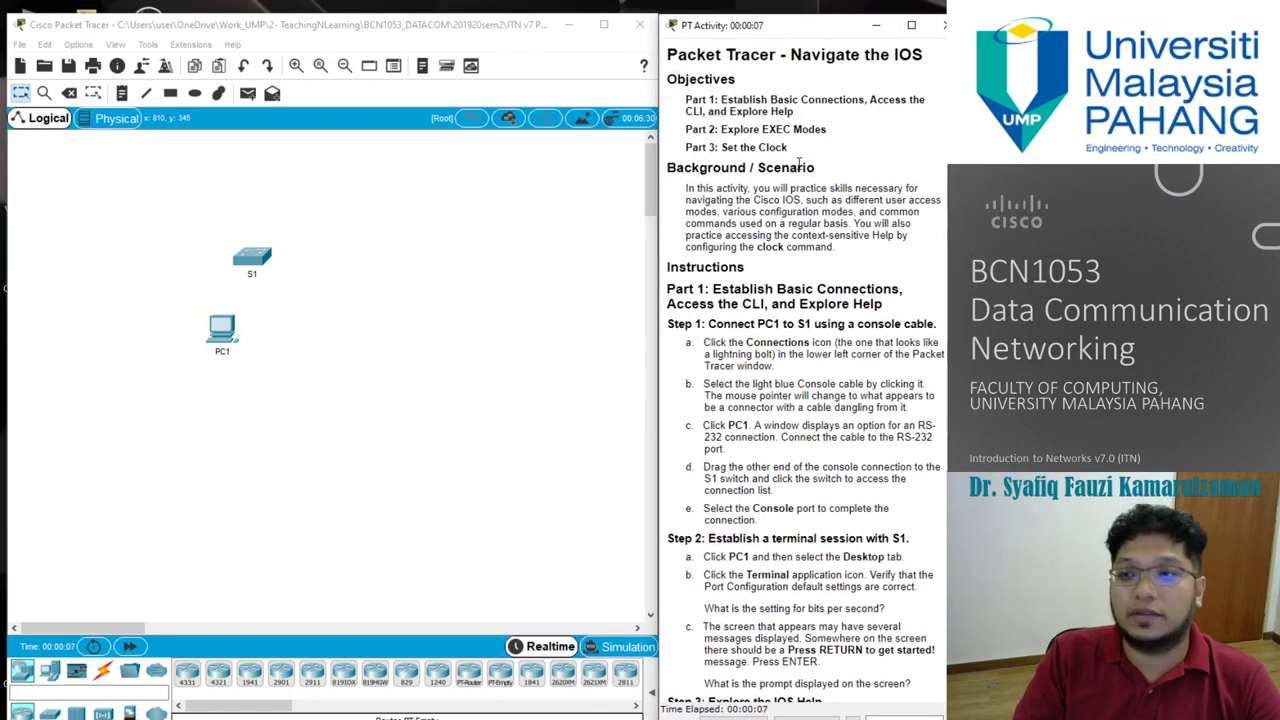
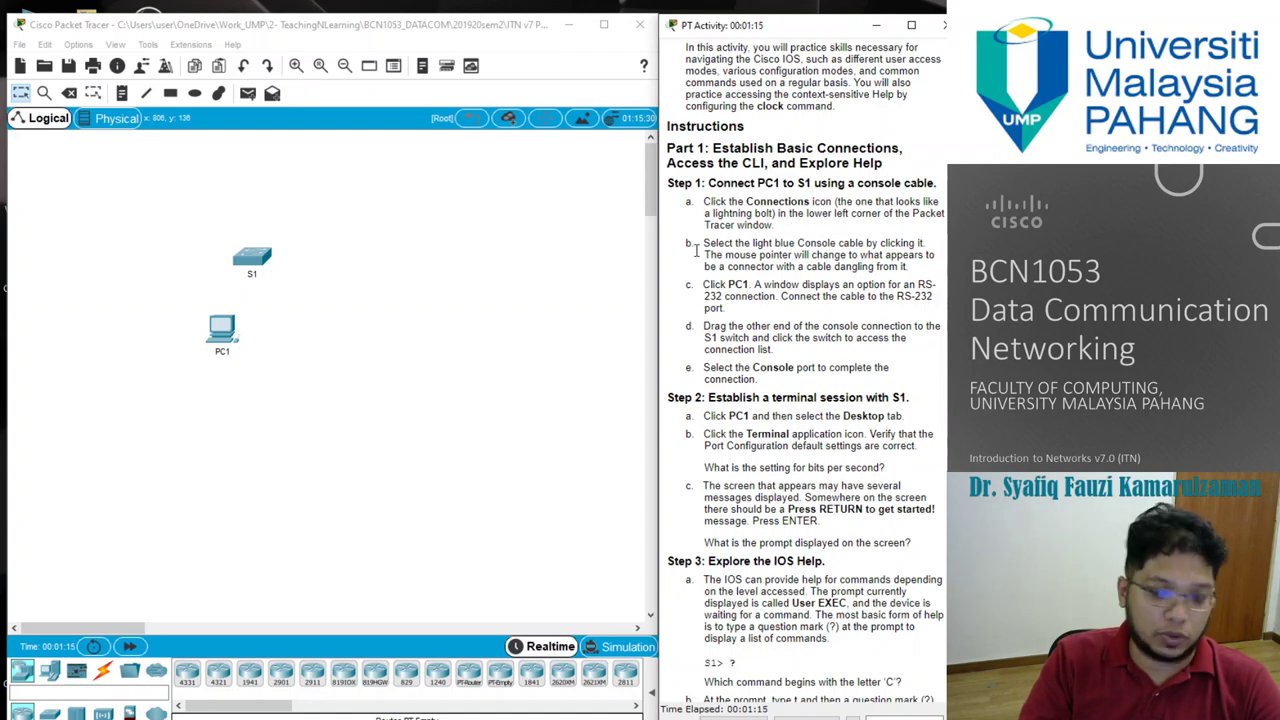
Step: Connect the RS 232 port of PC1 to the Console port of switch S1 with a console cable
{"action": "left_click", "coordinate": [105, 683]}
{"action": "left_click", "coordinate": [104, 680]}
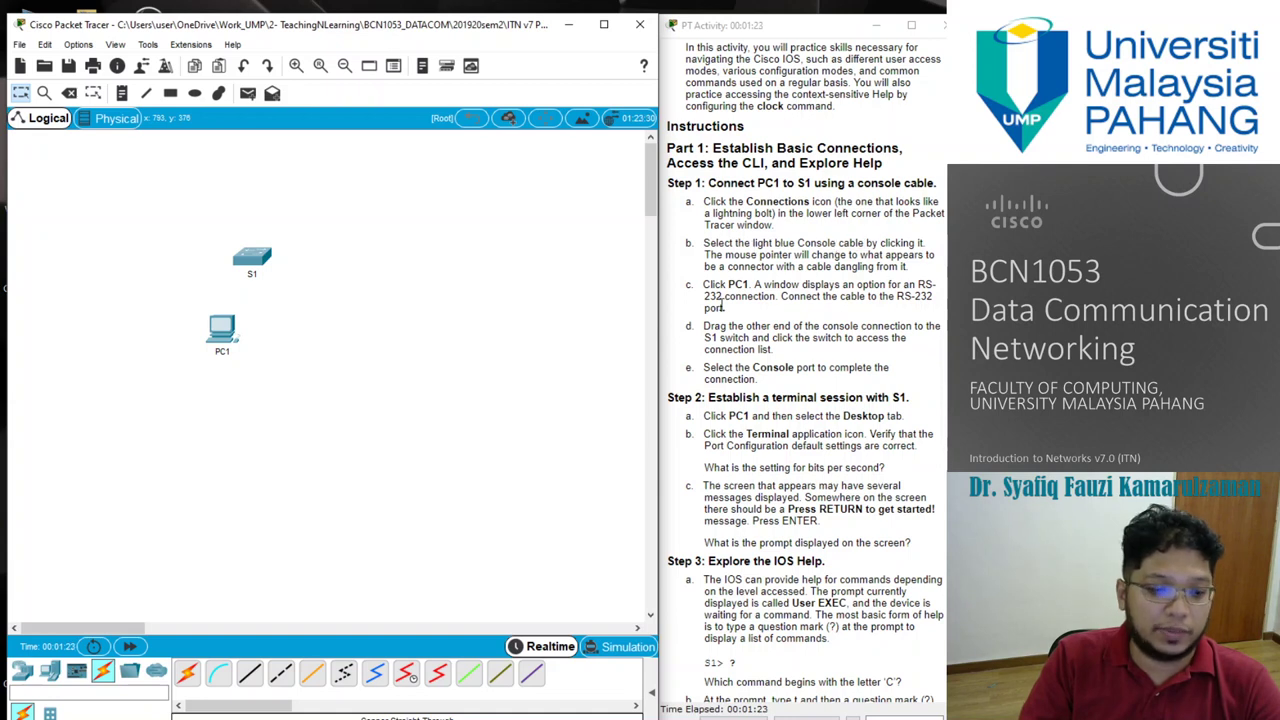
{"action": "left_click", "coordinate": [222, 679]}
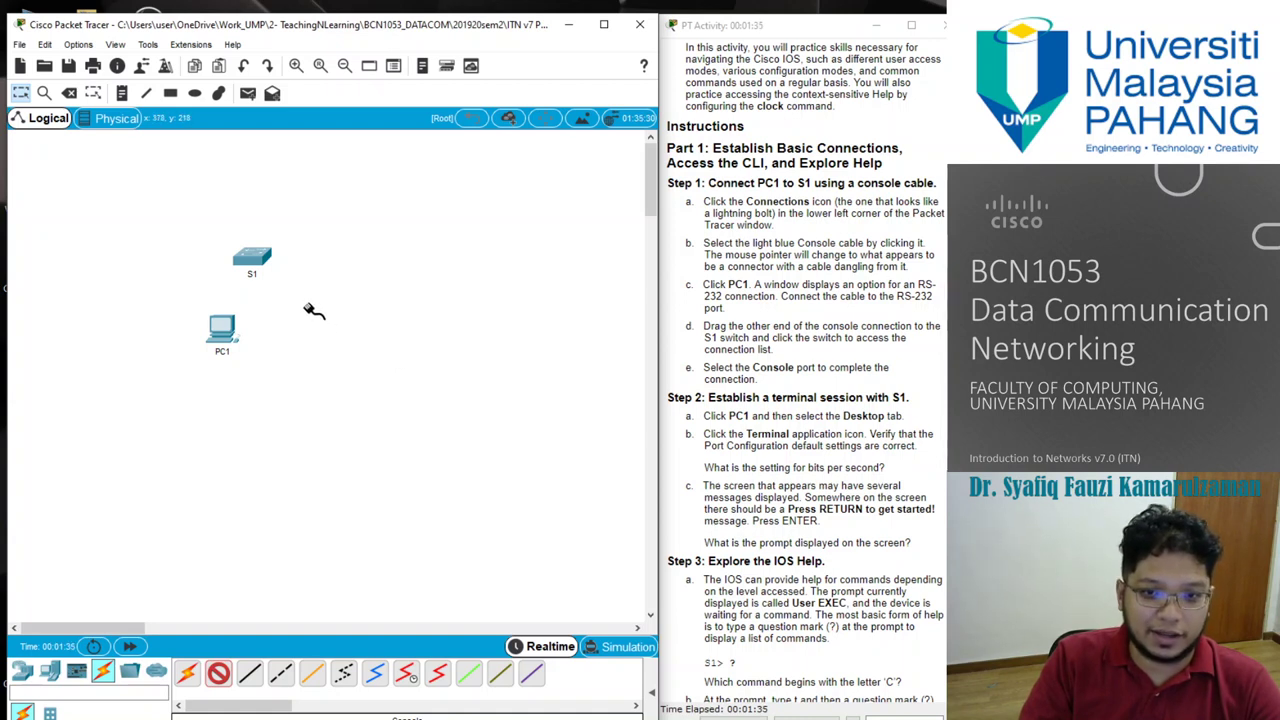
{"action": "left_click", "coordinate": [226, 330]}
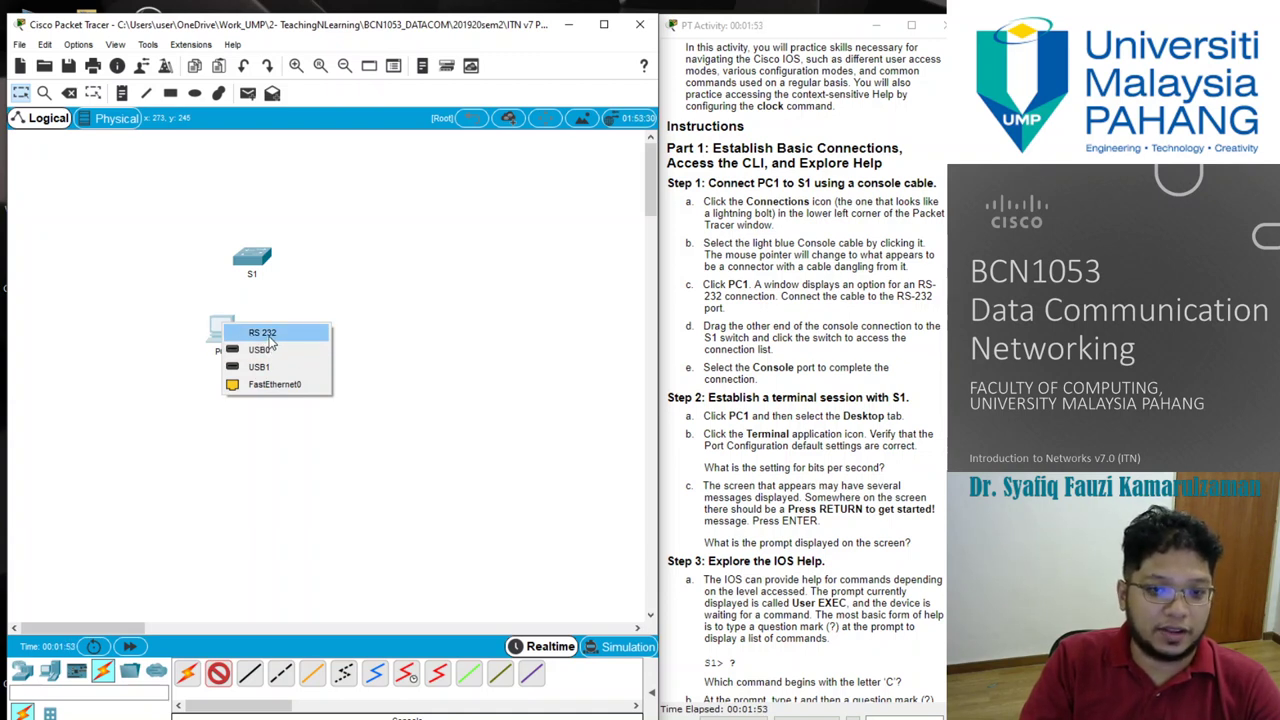
{"action": "left_click", "coordinate": [265, 334]}
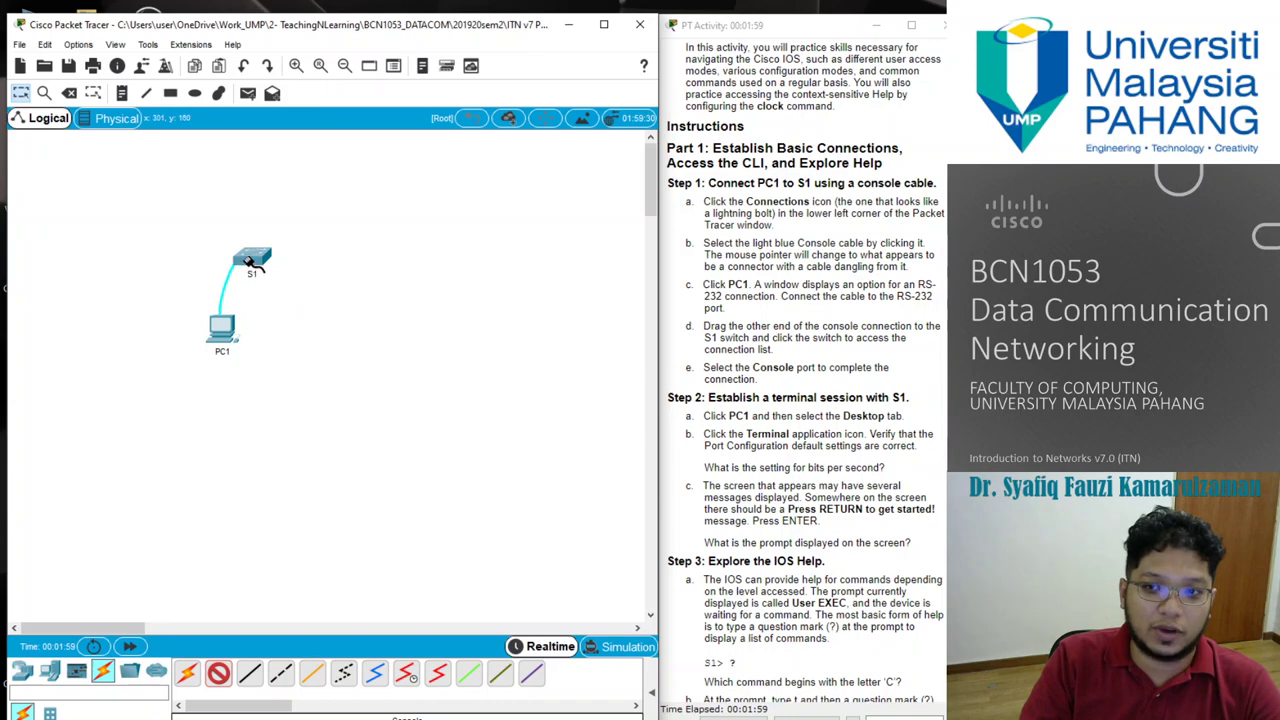
{"action": "mouse_move", "coordinate": [252, 260]}
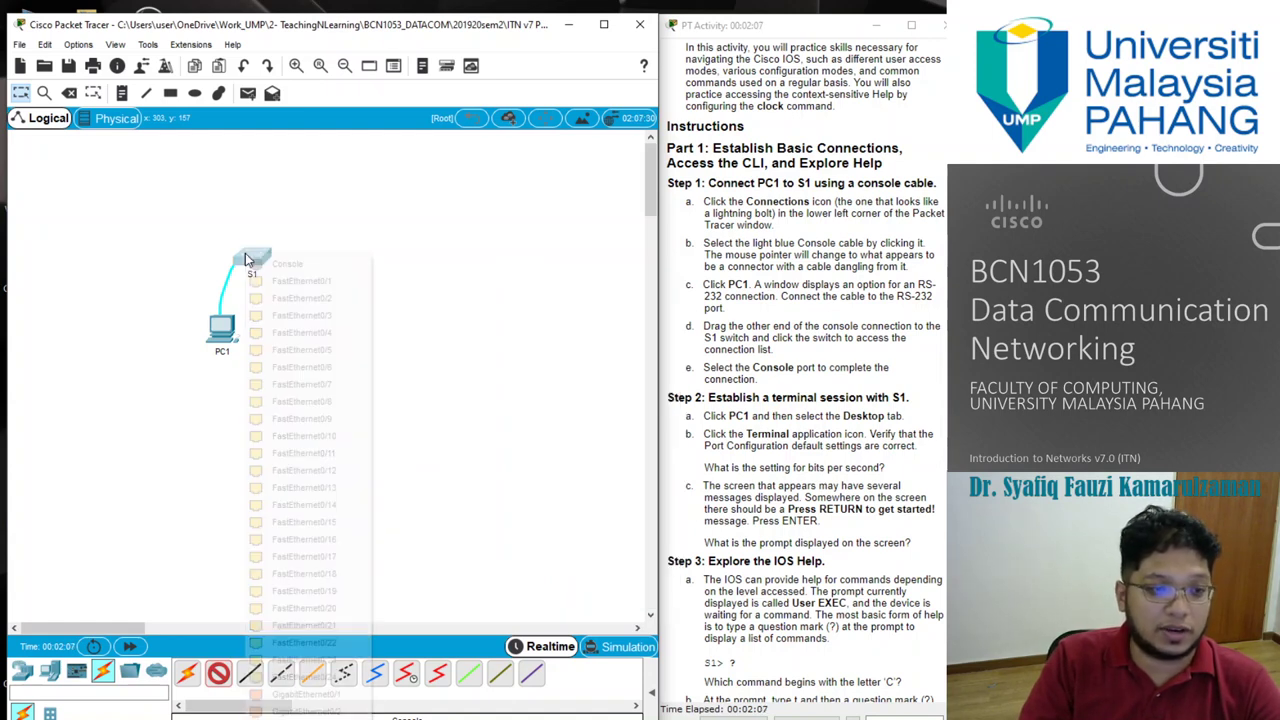
{"action": "left_click", "coordinate": [247, 255]}
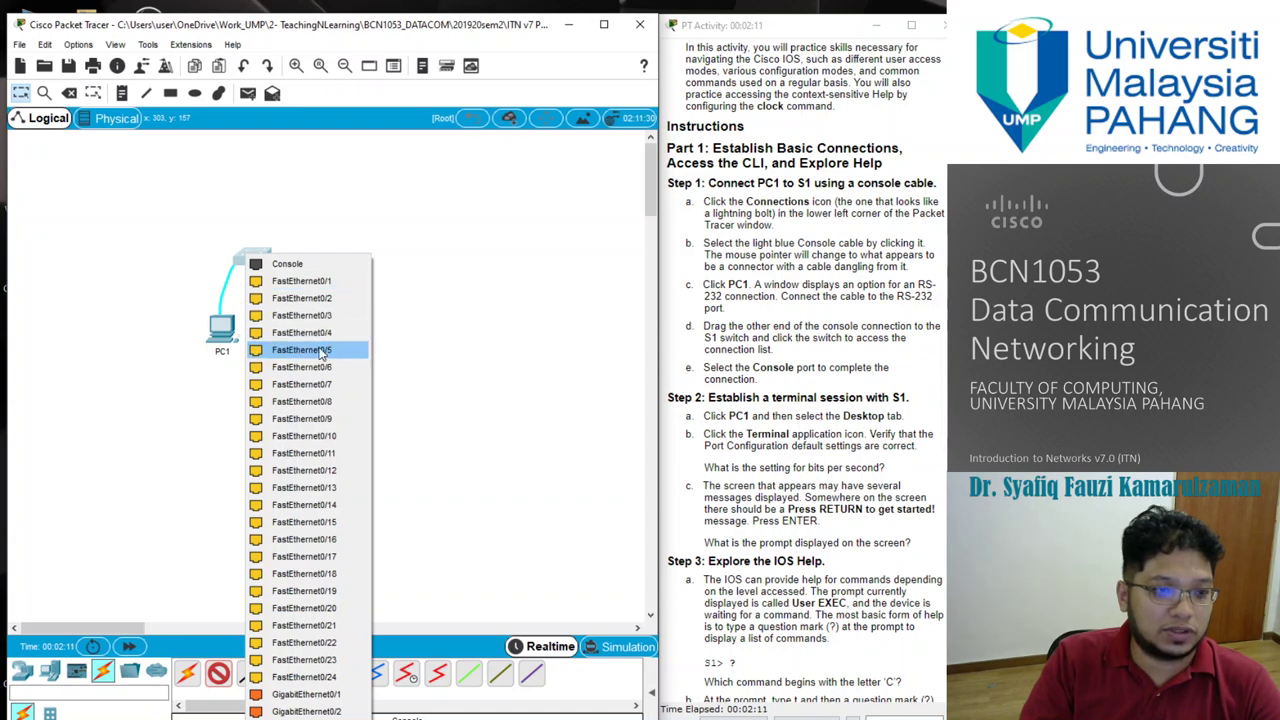
{"action": "left_click", "coordinate": [288, 266]}
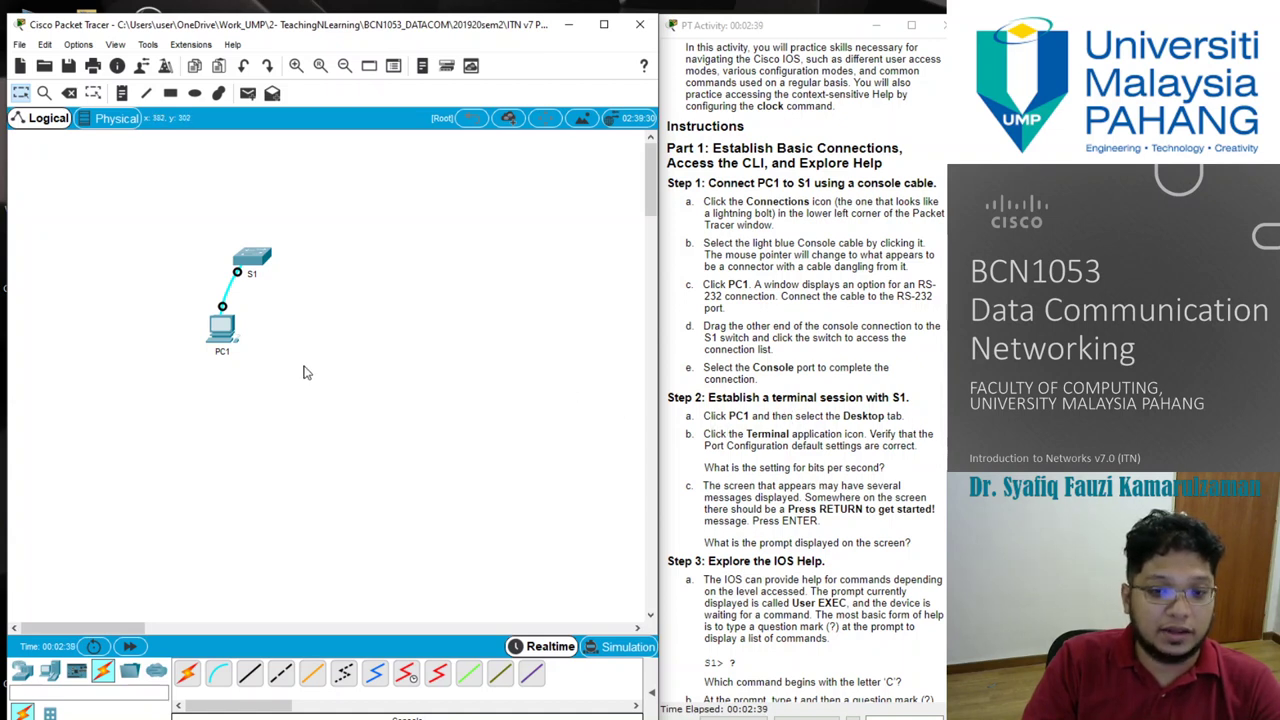
Step: Open the Terminal application on PC1, accept the default port configuration and start the console session with S1
{"action": "left_click", "coordinate": [224, 340]}
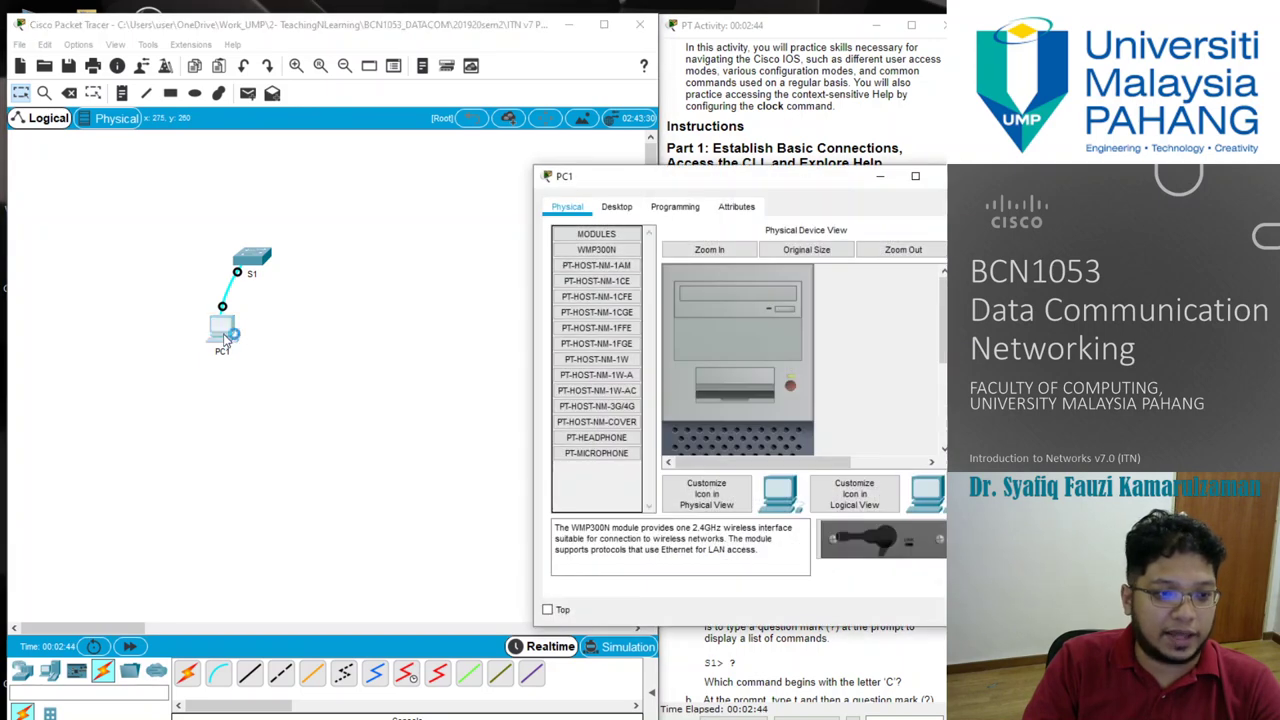
{"action": "left_click_drag", "start_coordinate": [708, 180], "coordinate": [277, 169]}
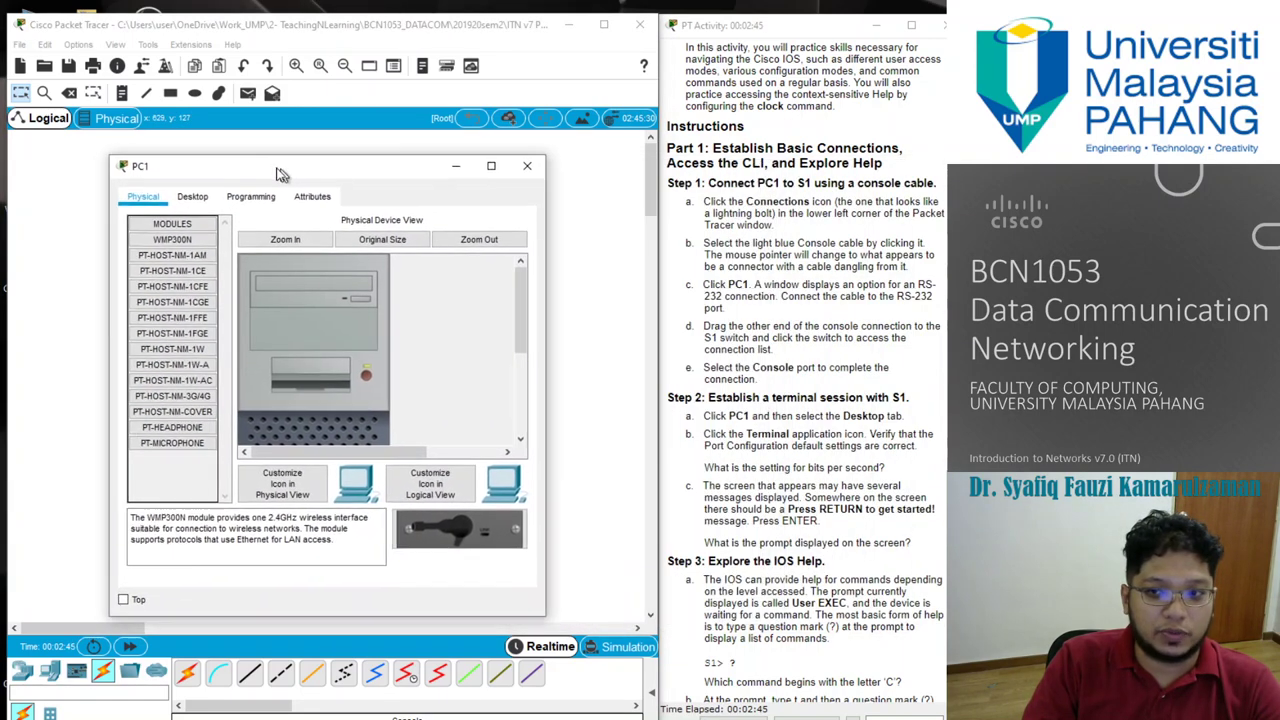
{"action": "left_click", "coordinate": [190, 200]}
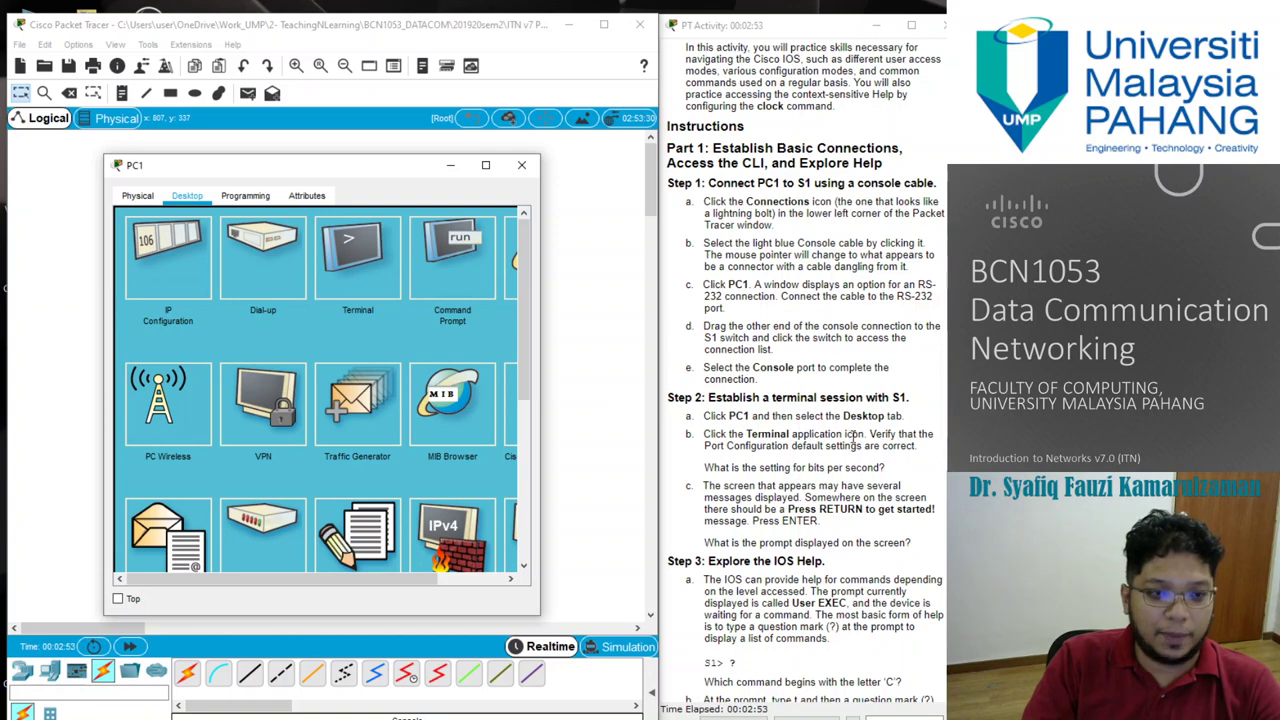
{"action": "left_click", "coordinate": [343, 259]}
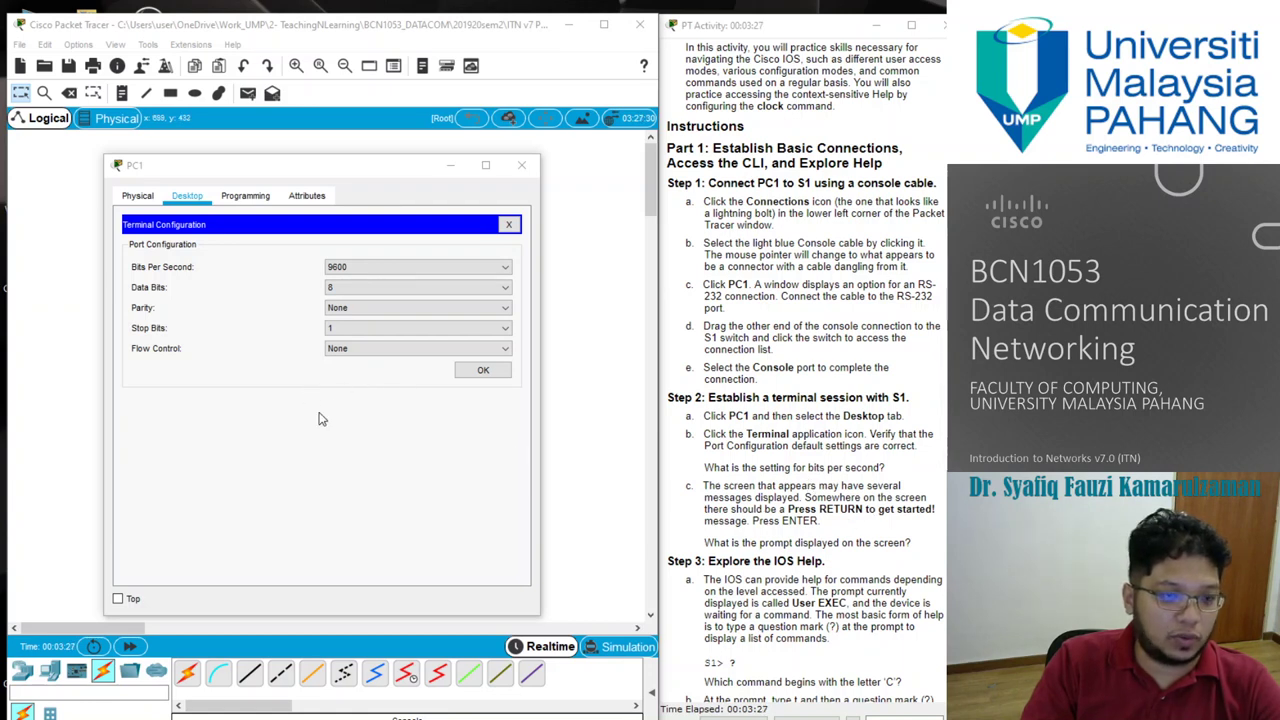
{"action": "left_click", "coordinate": [478, 372]}
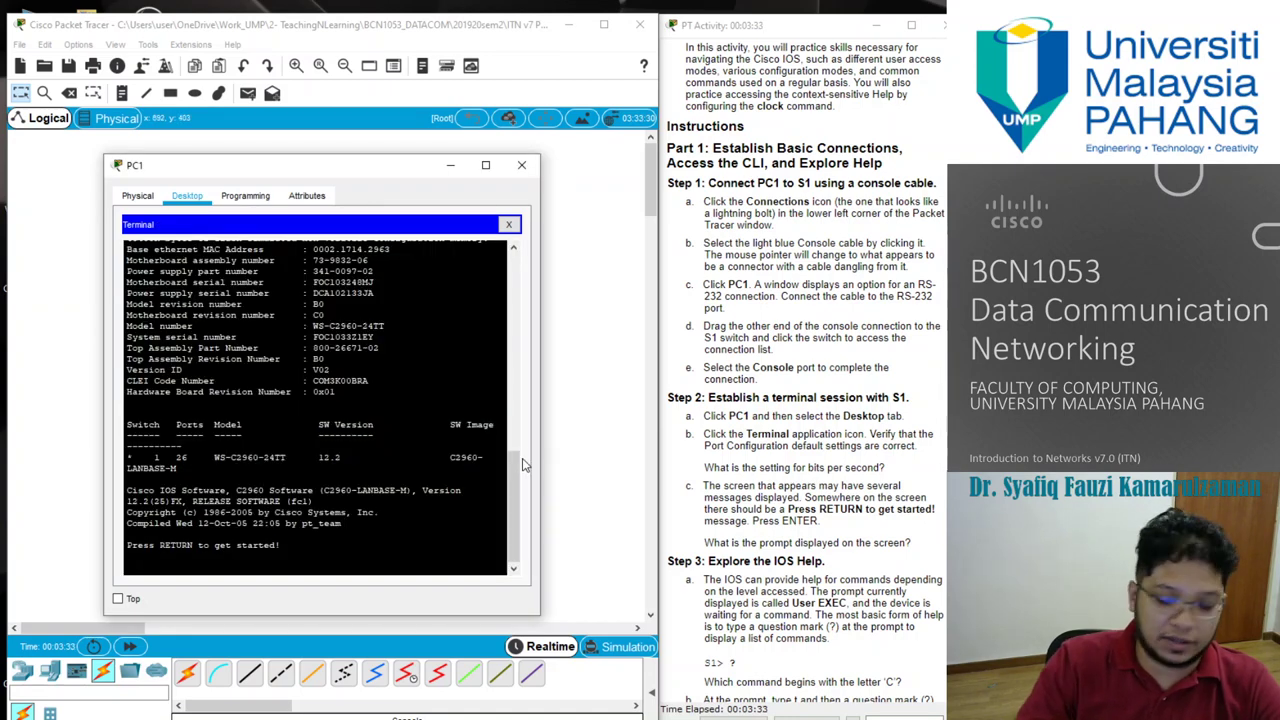
{"action": "key", "text": "Return"}
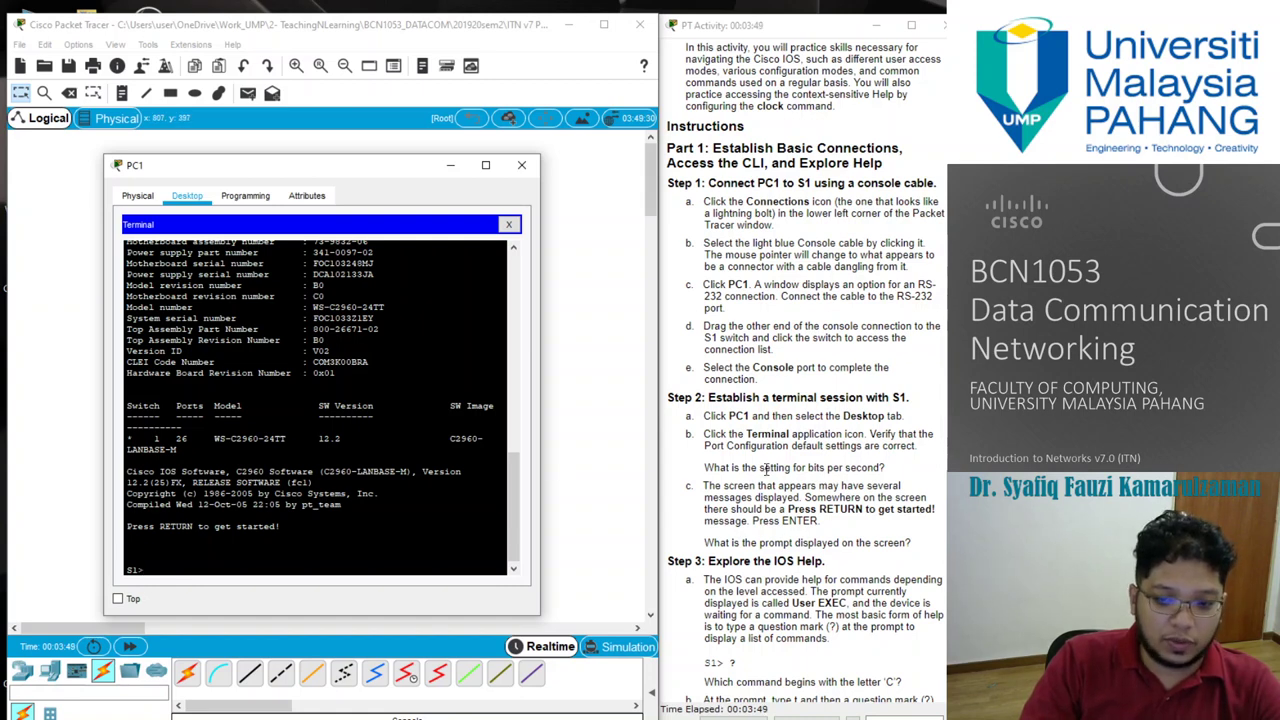
Step: Display the list of all user EXEC commands at the S1> prompt with the ? help
{"action": "scroll", "coordinate": [760, 476], "scroll_direction": "down", "scroll_amount": 2}
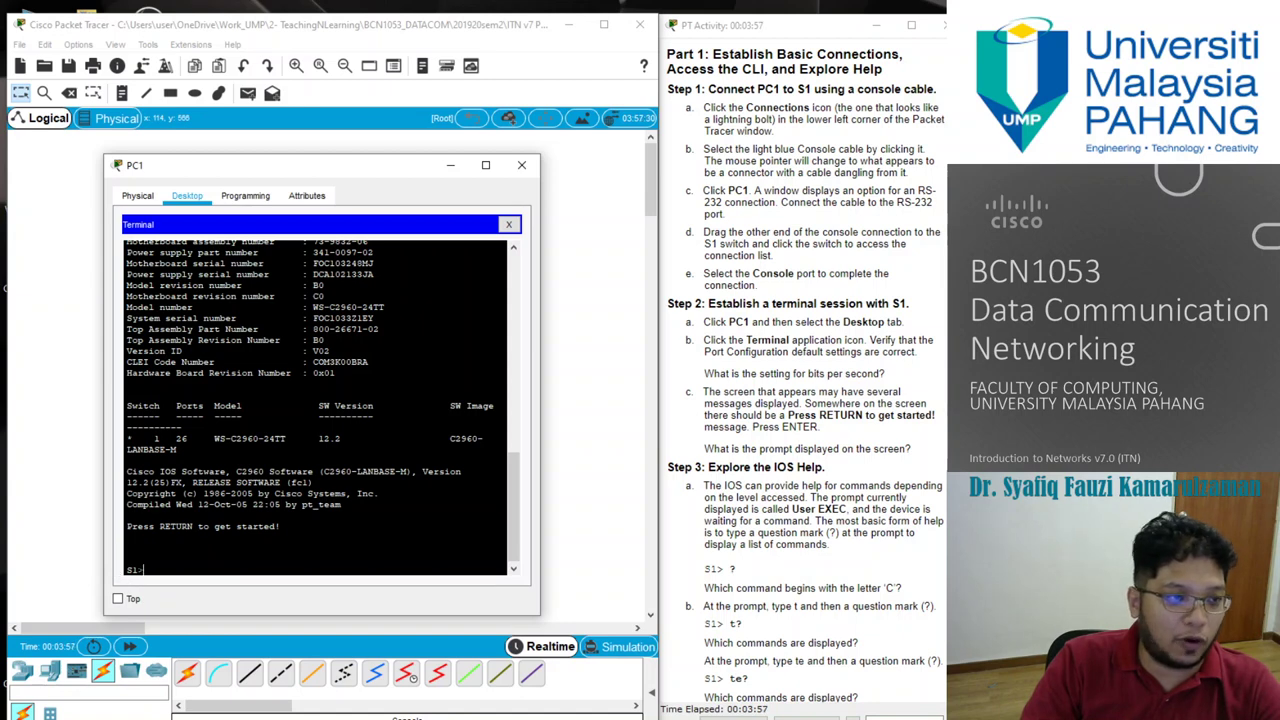
{"action": "left_click_drag", "start_coordinate": [290, 168], "coordinate": [252, 136]}
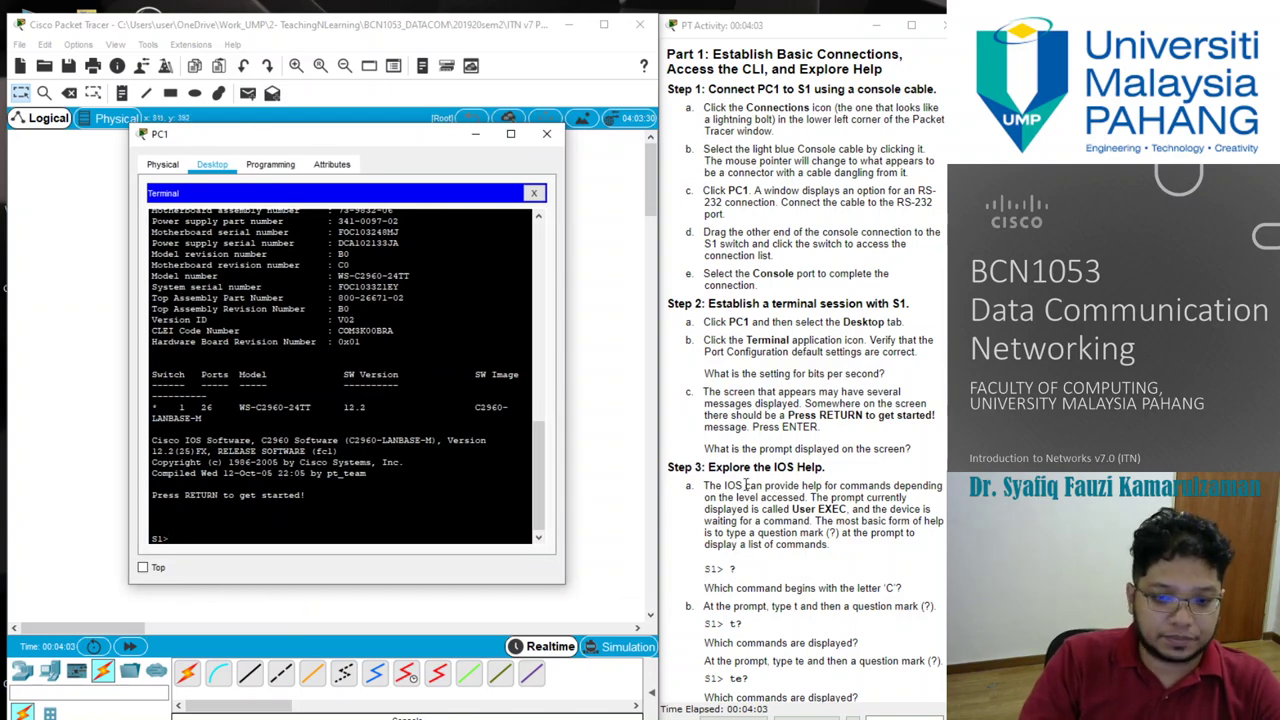
{"action": "scroll", "coordinate": [750, 462], "scroll_direction": "down", "scroll_amount": 1}
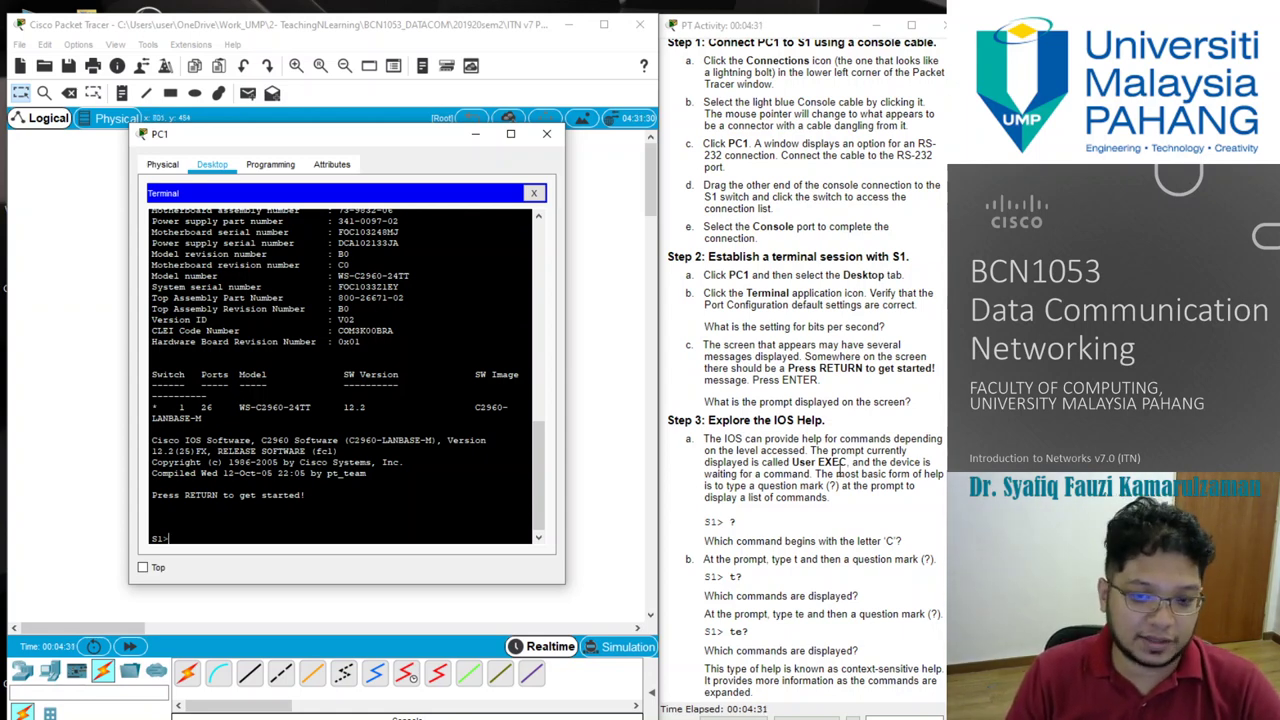
{"action": "scroll", "coordinate": [790, 486], "scroll_direction": "down", "scroll_amount": 2}
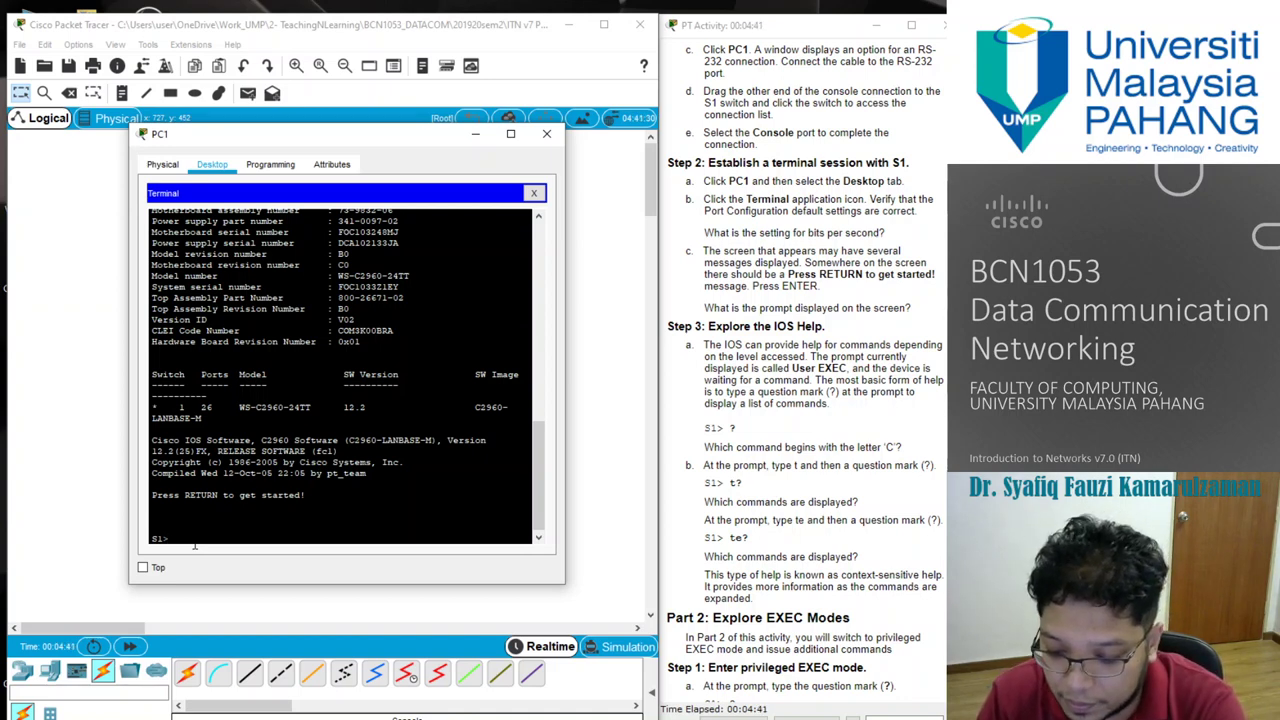
{"action": "type", "text": "?"}
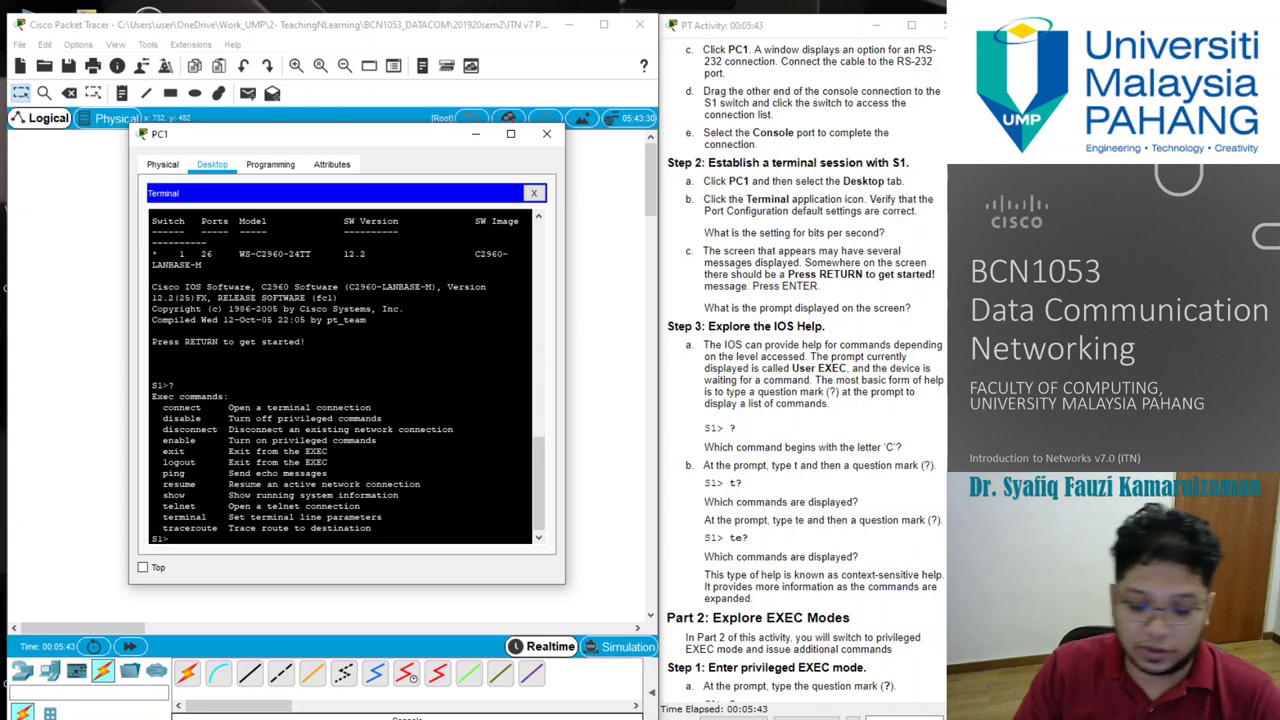
Step: Use context-sensitive help to list the commands that match t? and te? at the S1> prompt
{"action": "type", "text": "t"}
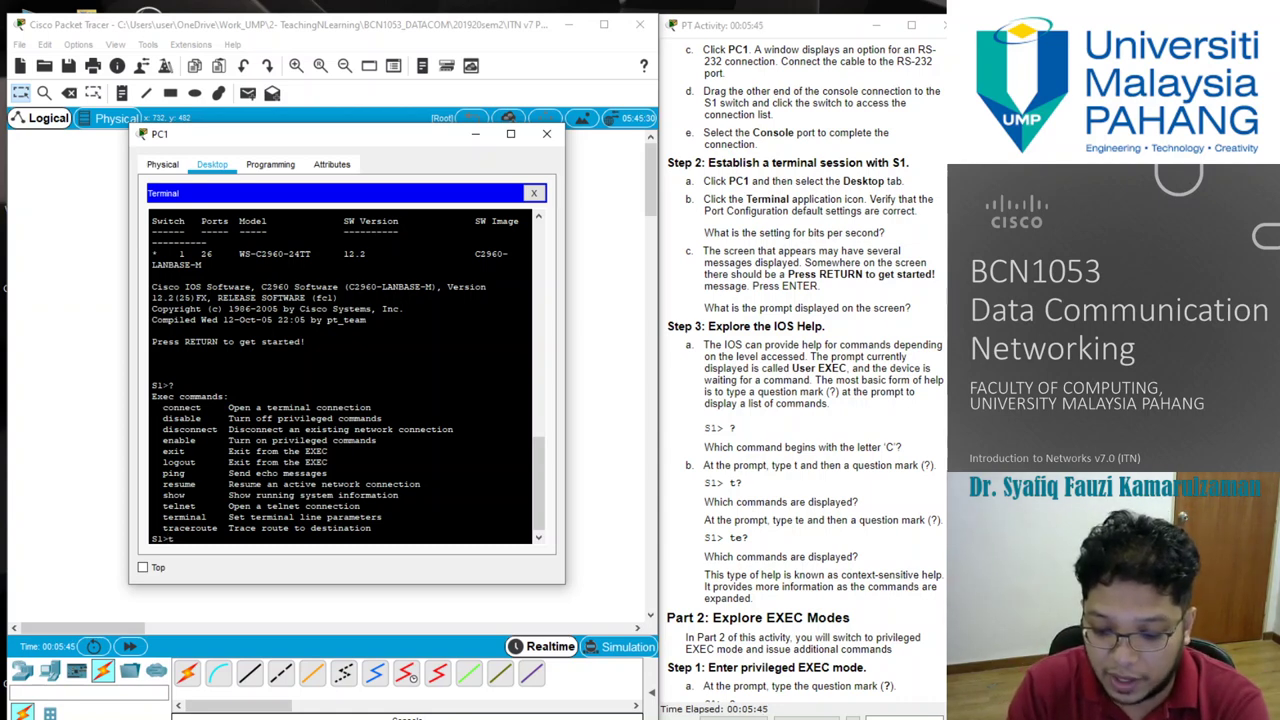
{"action": "type", "text": "?"}
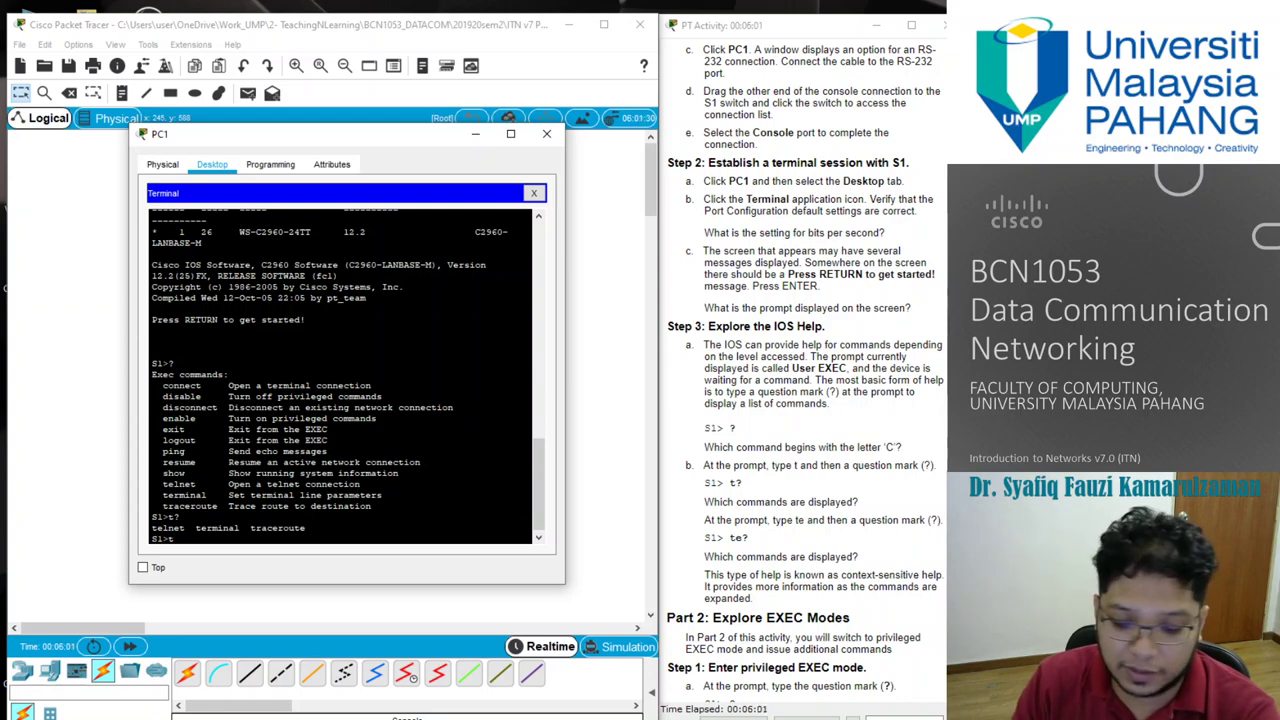
{"action": "type", "text": "e"}
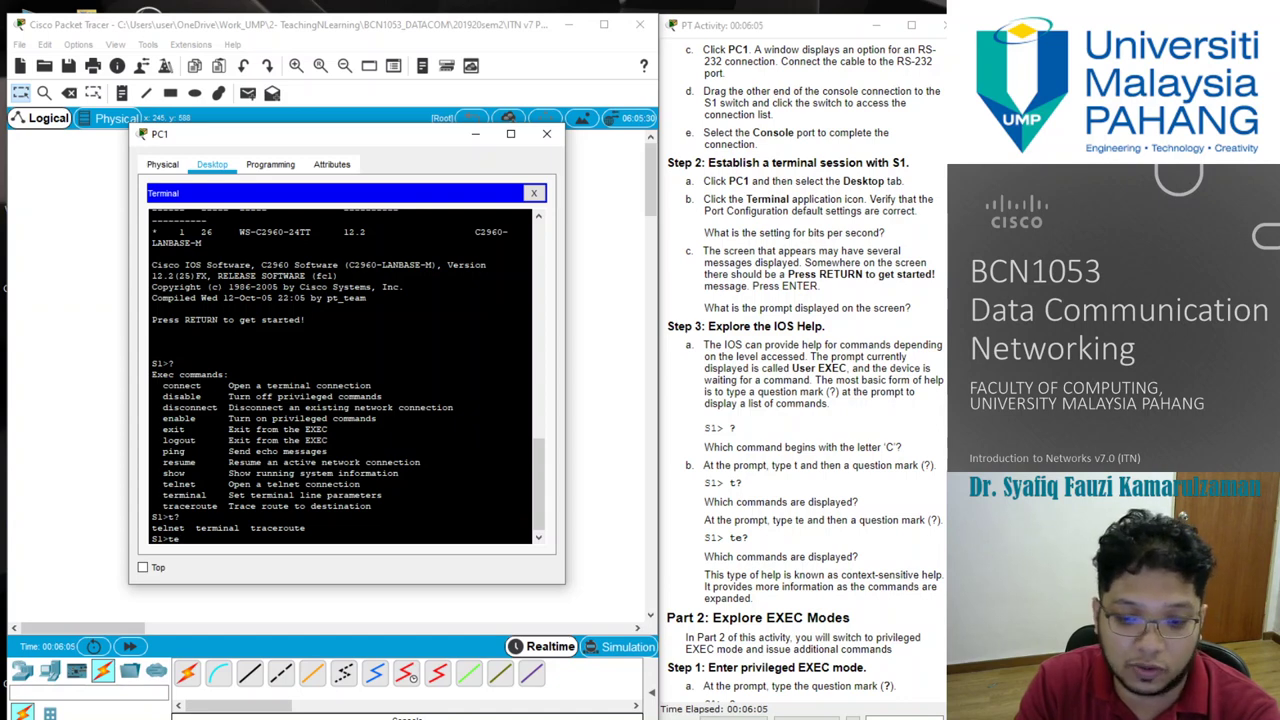
{"action": "type", "text": "?"}
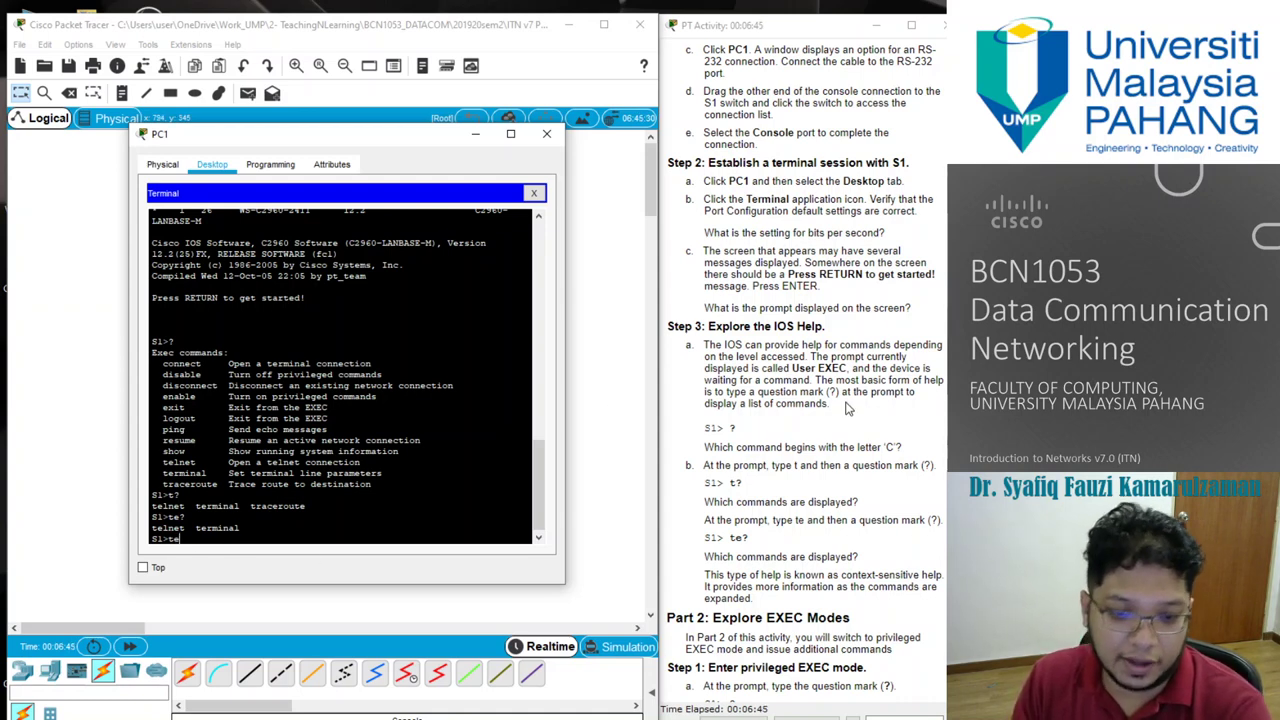
Step: Read on to Part 2 of the instructions, clear the leftover te and list the user EXEC commands again with ?
{"action": "scroll", "coordinate": [859, 420], "scroll_direction": "down", "scroll_amount": 2}
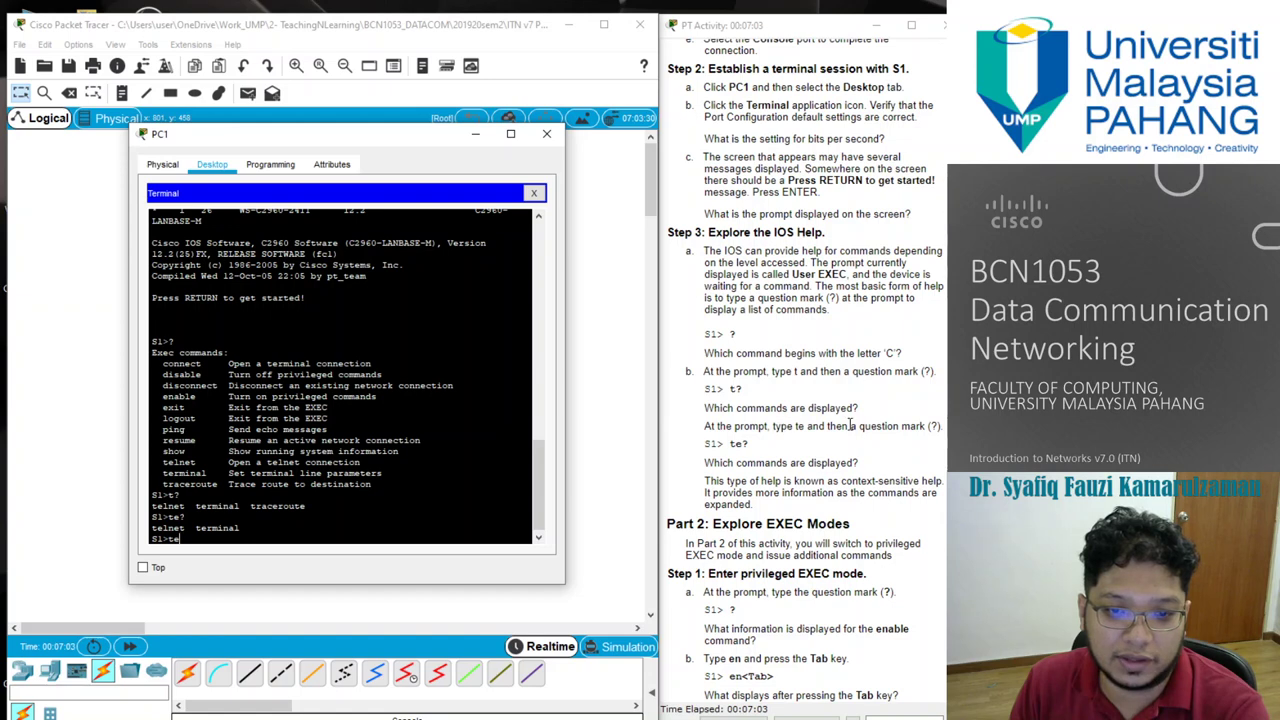
{"action": "scroll", "coordinate": [848, 430], "scroll_direction": "down", "scroll_amount": 1}
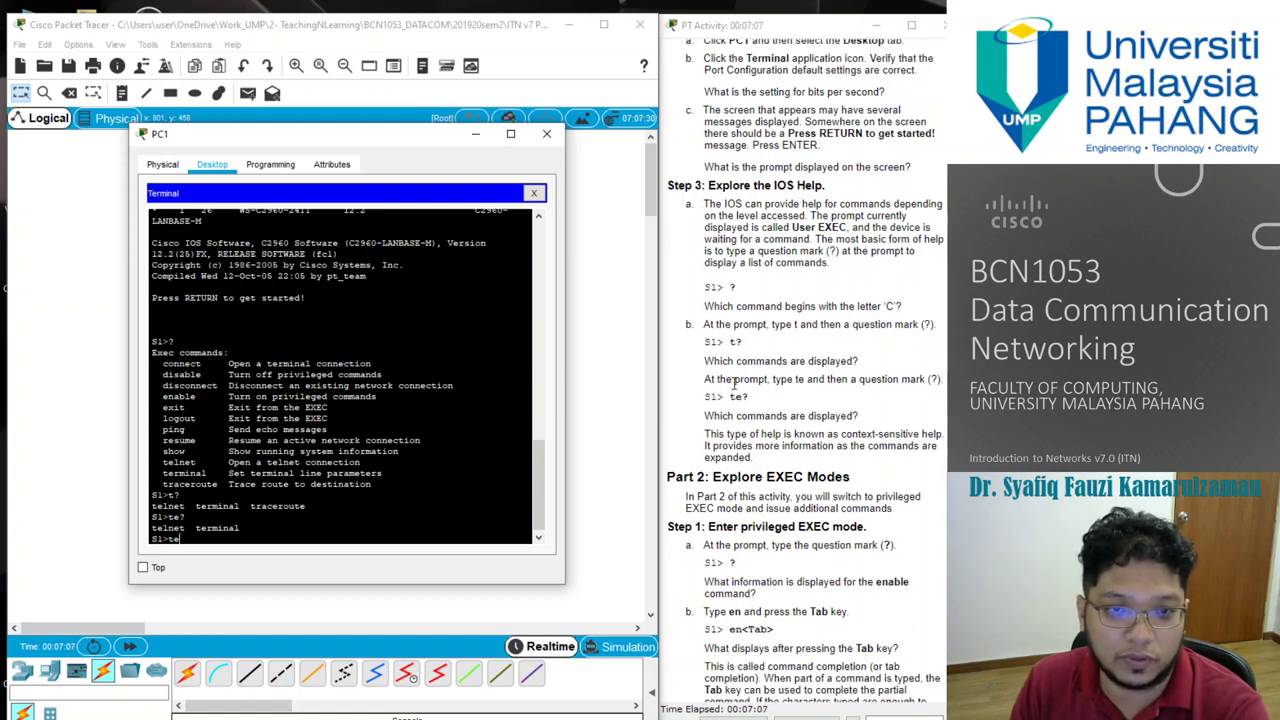
{"action": "scroll", "coordinate": [785, 375], "scroll_direction": "down", "scroll_amount": 1}
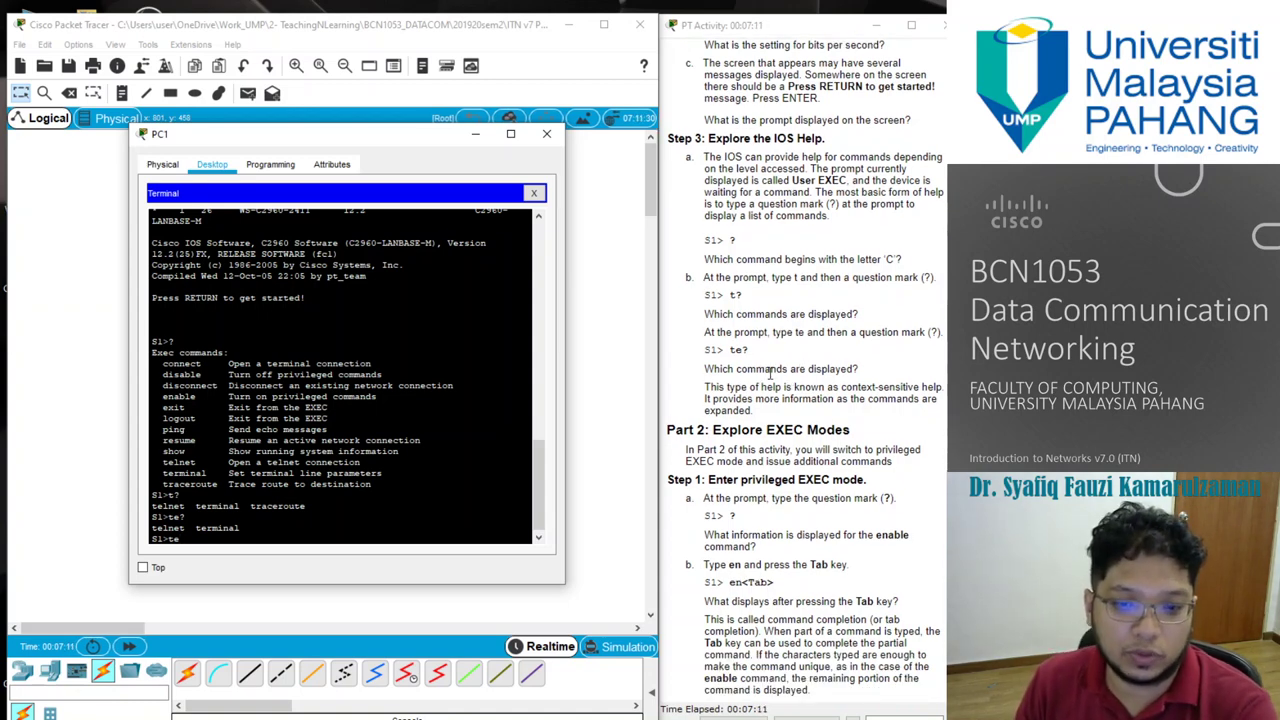
{"action": "scroll", "coordinate": [770, 380], "scroll_direction": "down", "scroll_amount": 1}
{"action": "scroll", "coordinate": [778, 384], "scroll_direction": "down", "scroll_amount": 1}
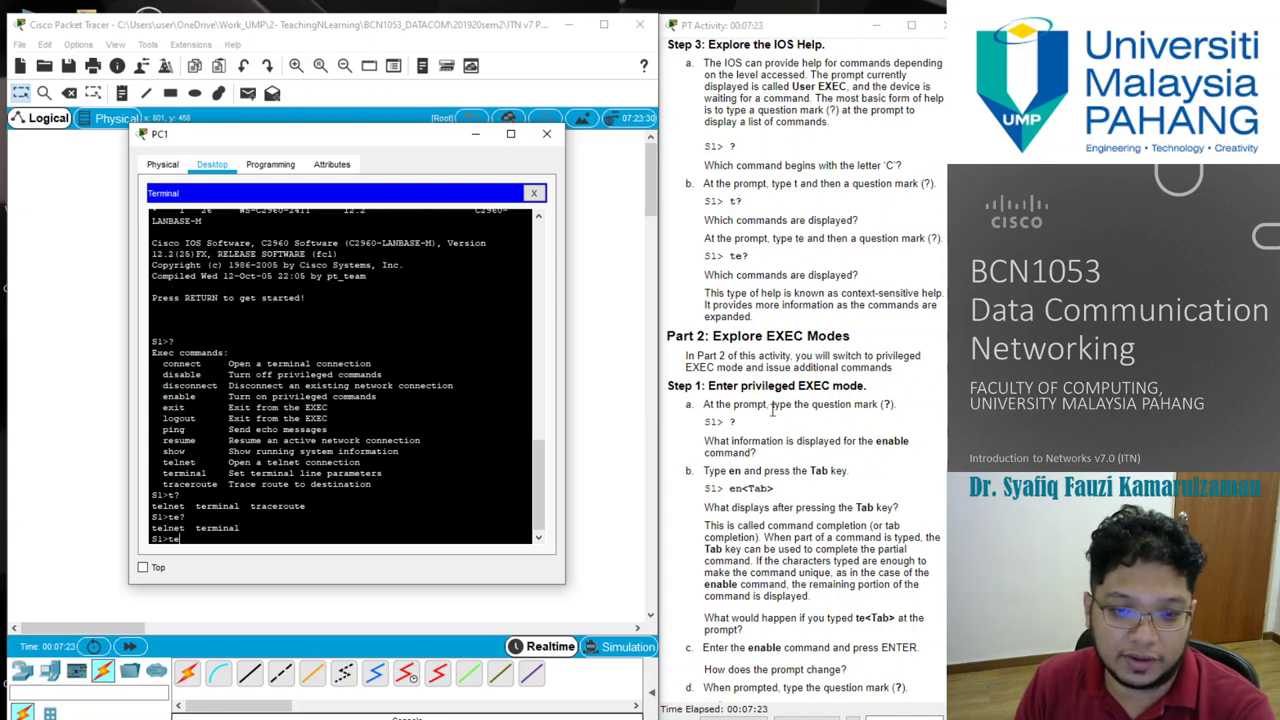
{"action": "scroll", "coordinate": [746, 420], "scroll_direction": "down", "scroll_amount": 1}
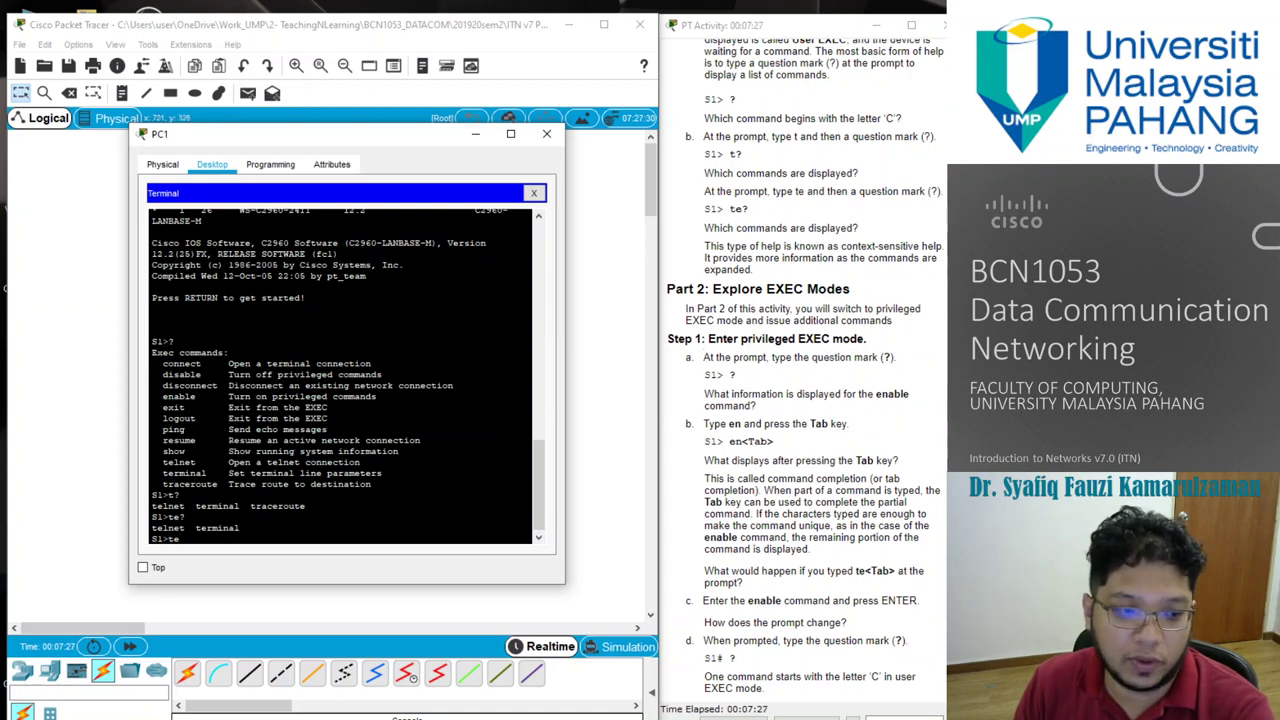
{"action": "key", "text": "BackSpace"}
{"action": "key", "text": "BackSpace"}
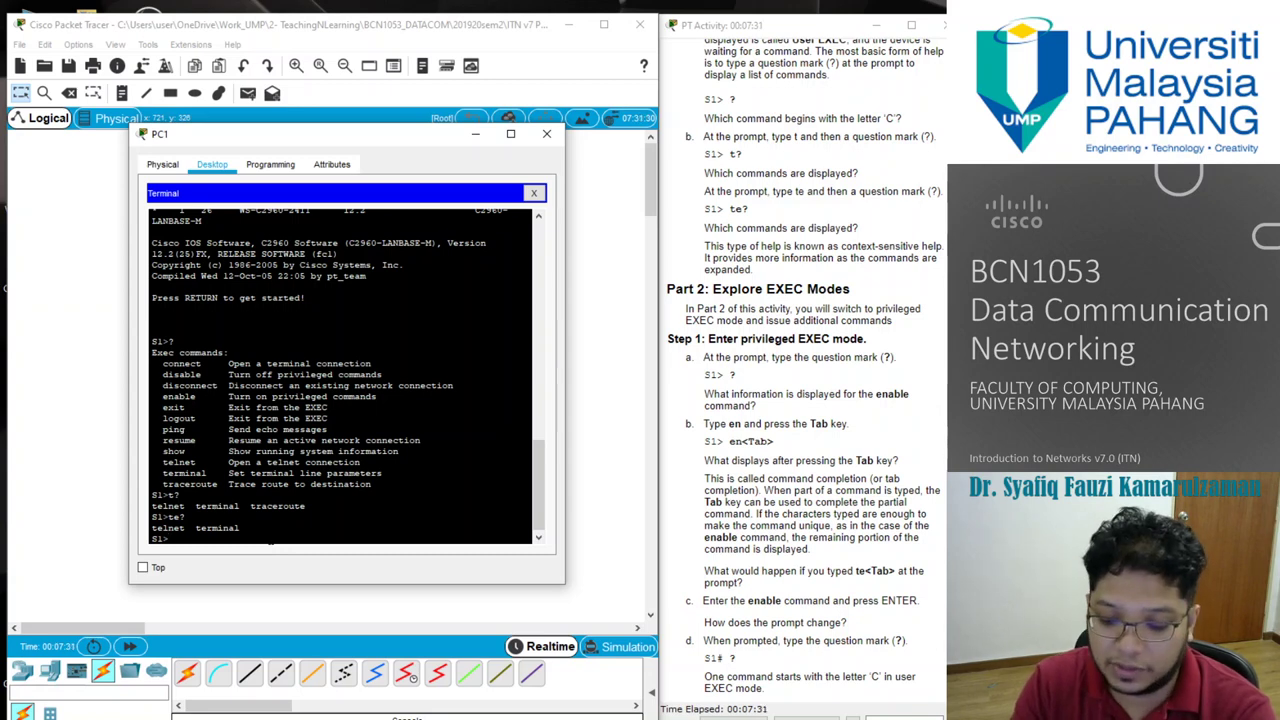
{"action": "type", "text": "?"}
{"action": "key", "text": "Return"}
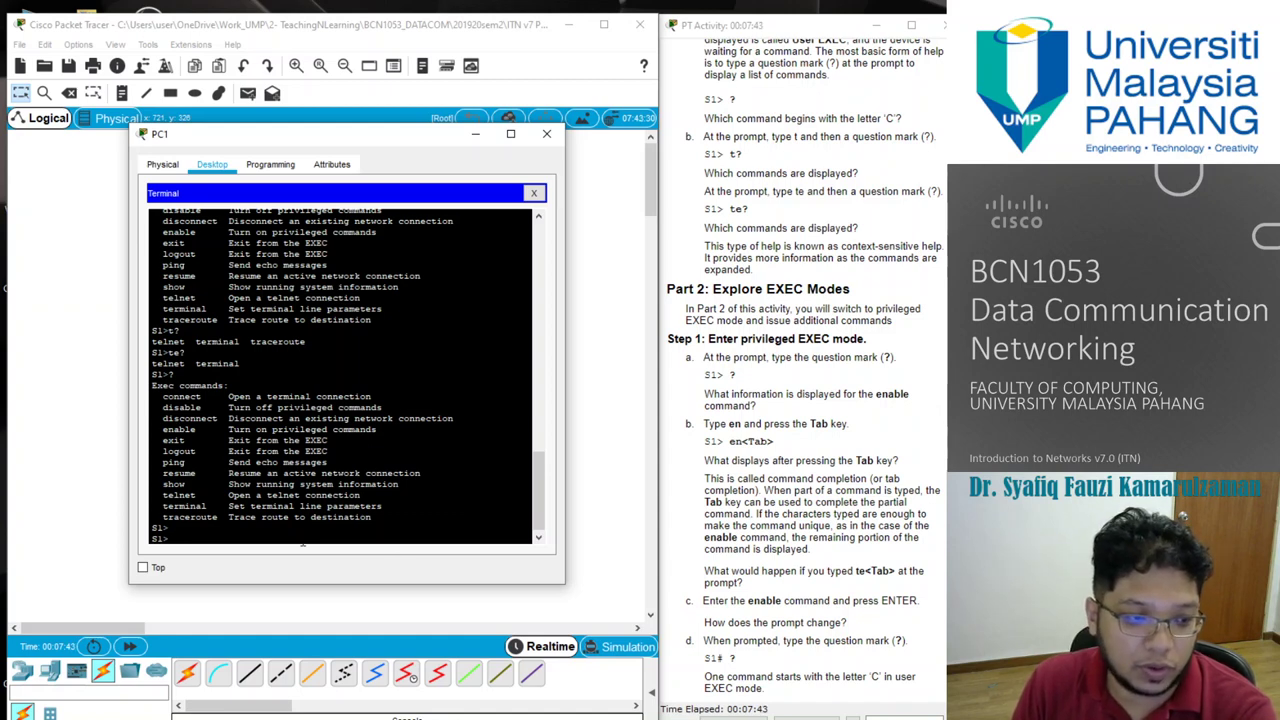
Step: Test command completion at the S1> prompt on the partial command en, erase it, and try completion on te
{"action": "type", "text": "en"}
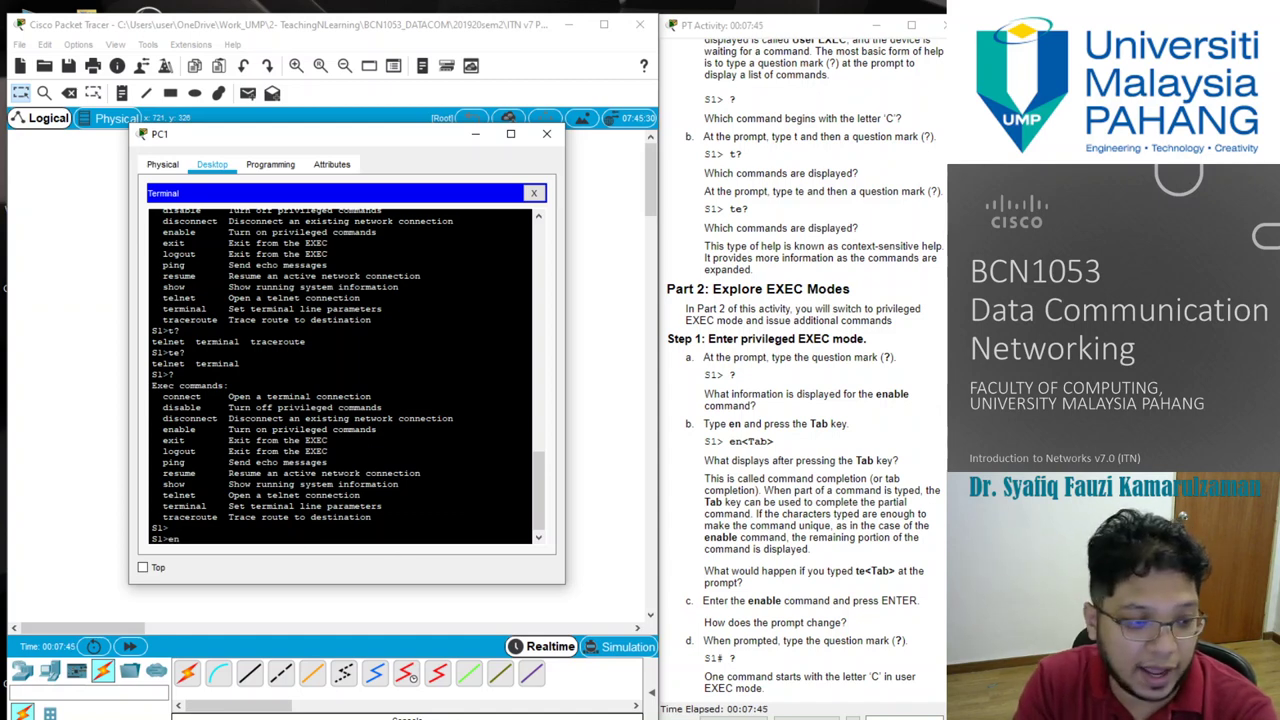
{"action": "key", "text": "Tab"}
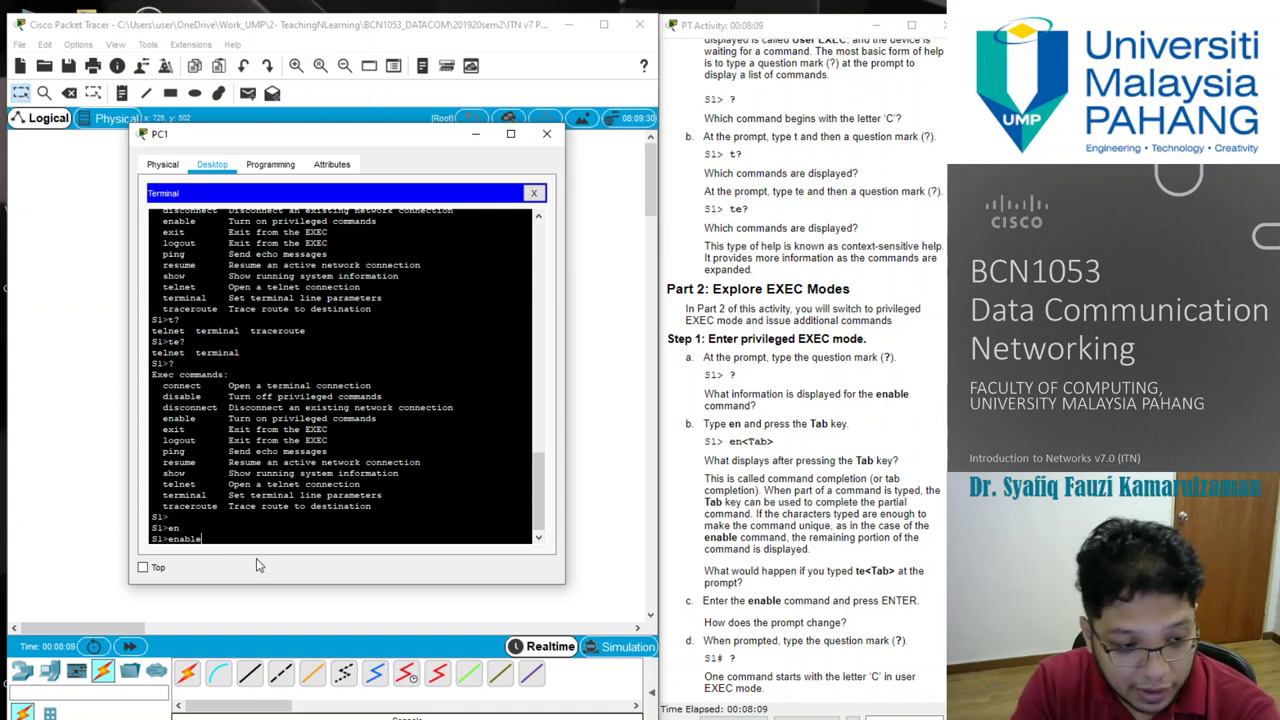
{"action": "key", "text": "BackSpace"}
{"action": "key", "text": "BackSpace"}
{"action": "key", "text": "BackSpace"}
{"action": "key", "text": "BackSpace"}
{"action": "key", "text": "BackSpace"}
{"action": "key", "text": "BackSpace"}
{"action": "type", "text": "te"}
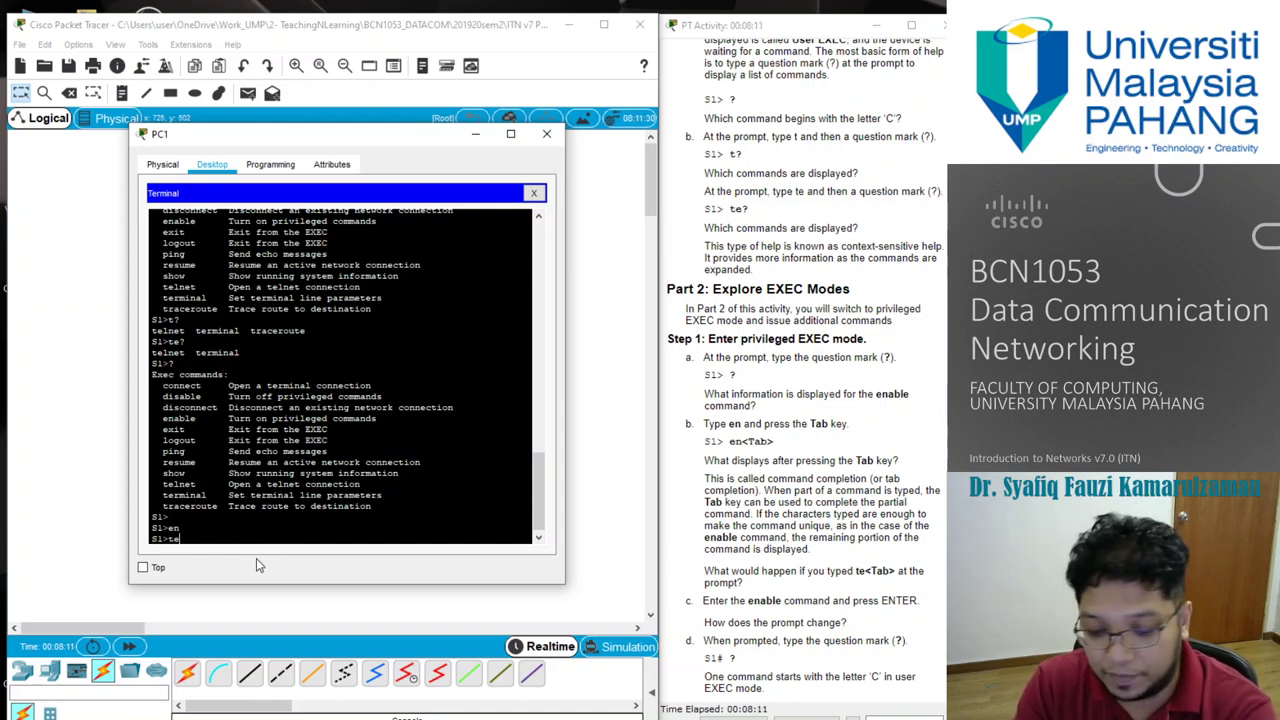
{"action": "key", "text": "Tab"}
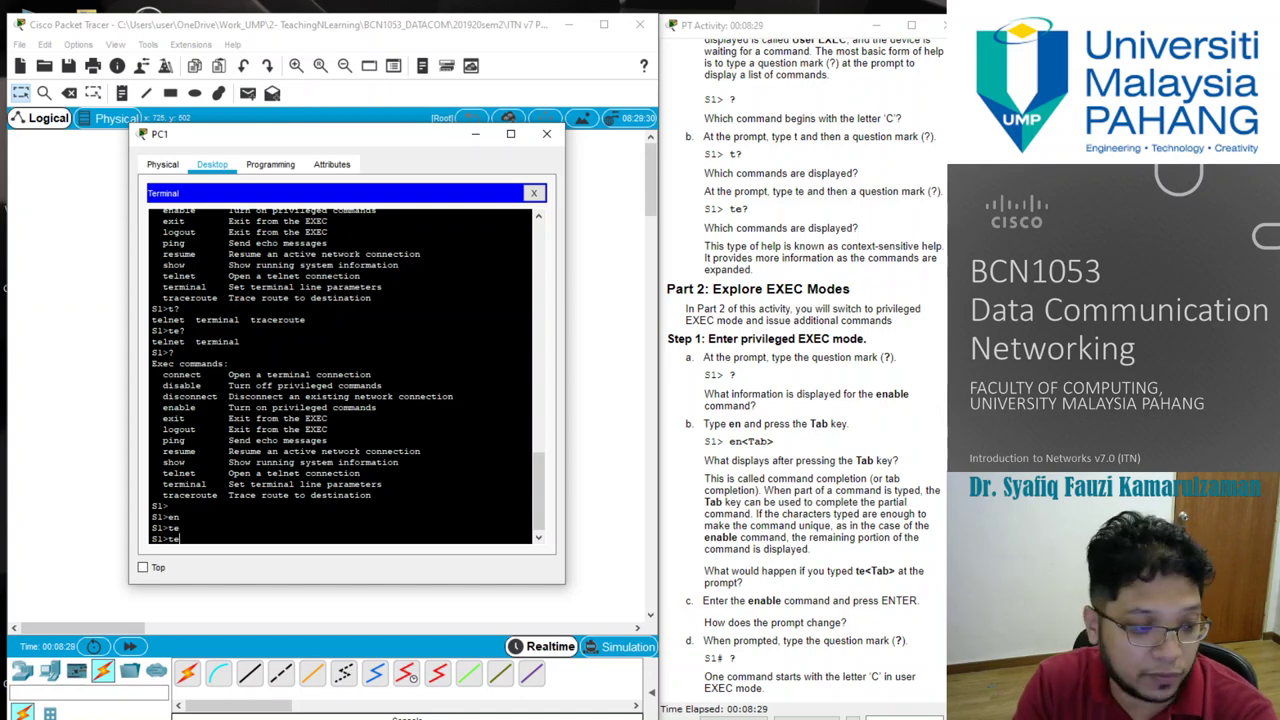
Step: List the commands matching te?, extend the entry to tel, auto-complete it to telnet and erase it from the prompt
{"action": "type", "text": "?"}
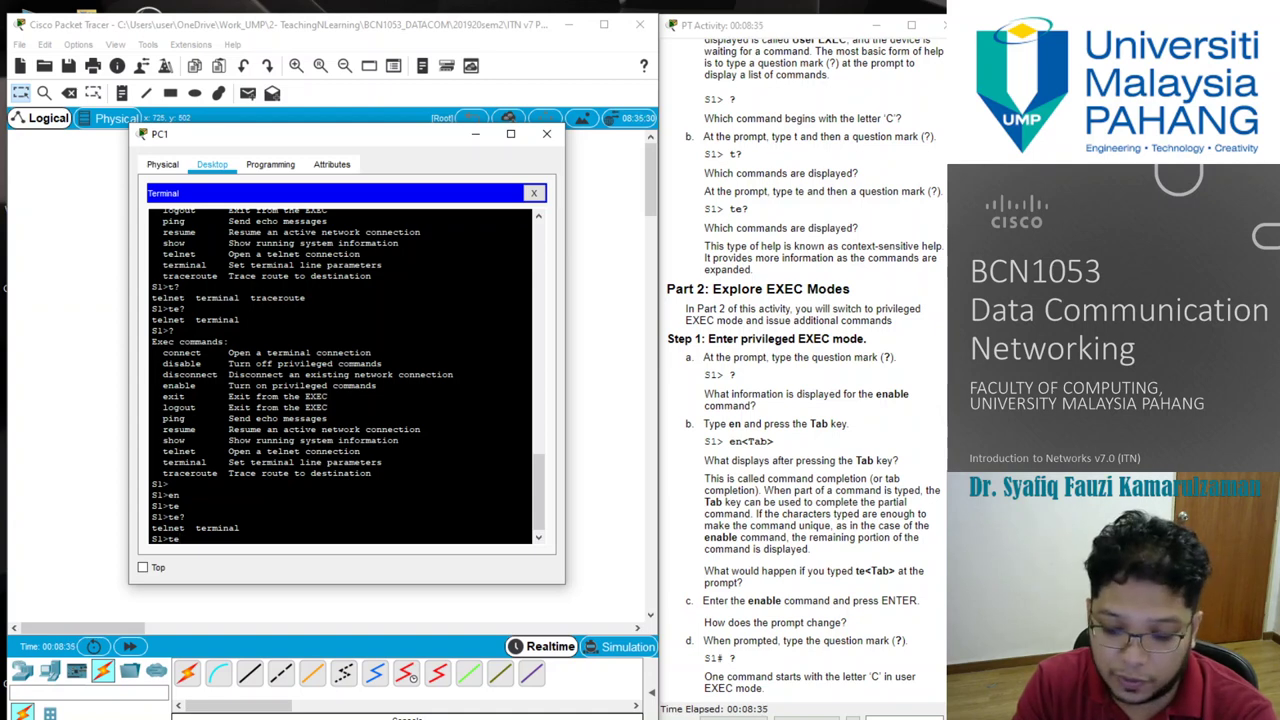
{"action": "type", "text": "l"}
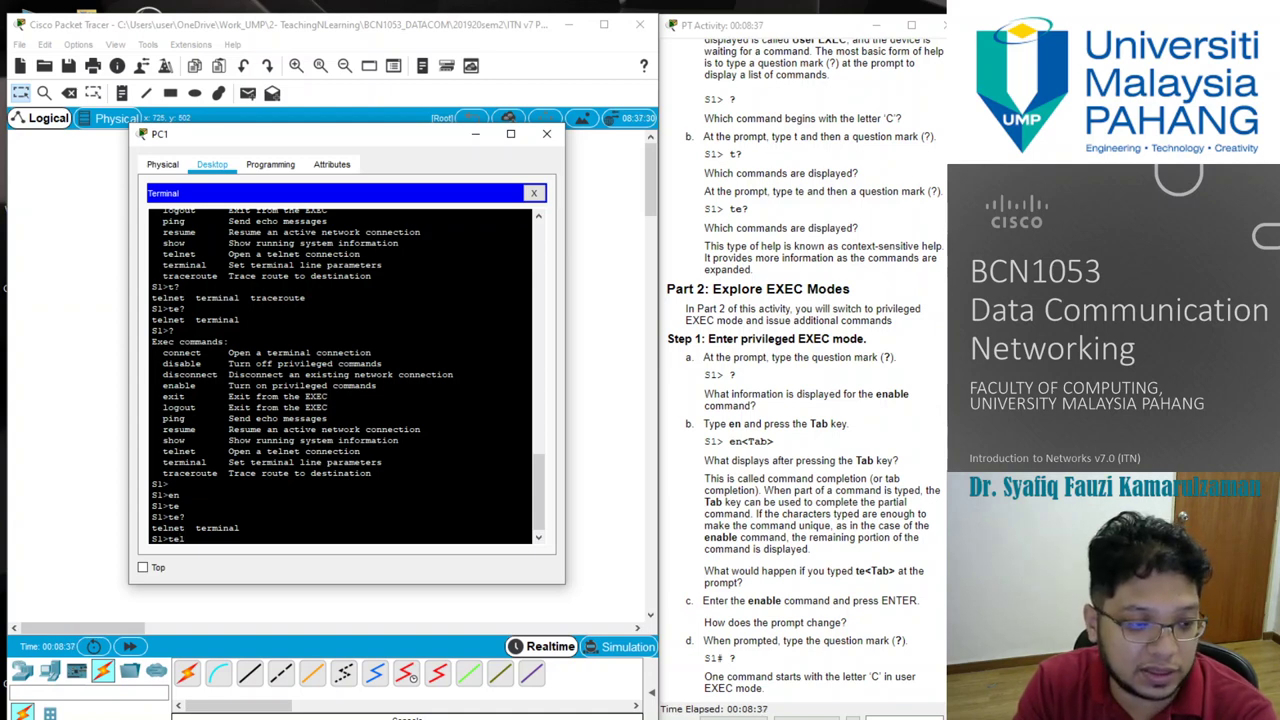
{"action": "key", "text": "Tab"}
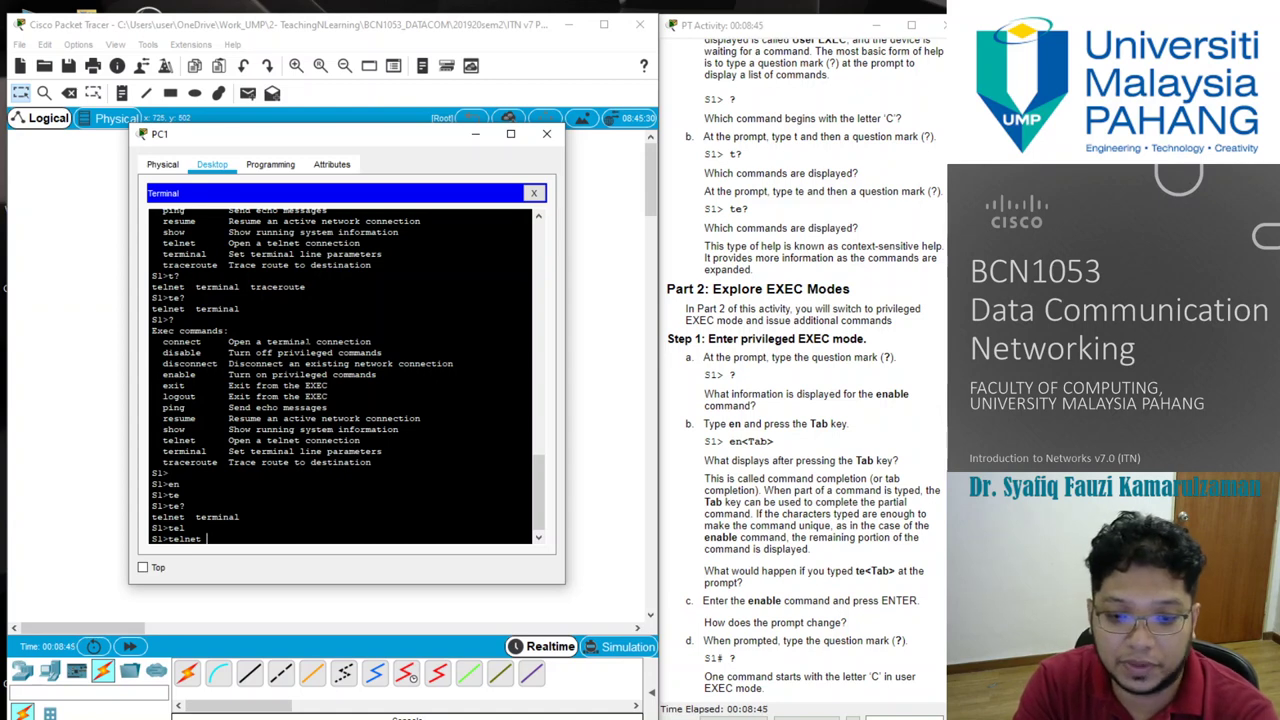
{"action": "key", "text": "BackSpace"}
{"action": "key", "text": "BackSpace"}
{"action": "key", "text": "BackSpace"}
{"action": "key", "text": "BackSpace"}
{"action": "key", "text": "BackSpace"}
{"action": "key", "text": "BackSpace"}
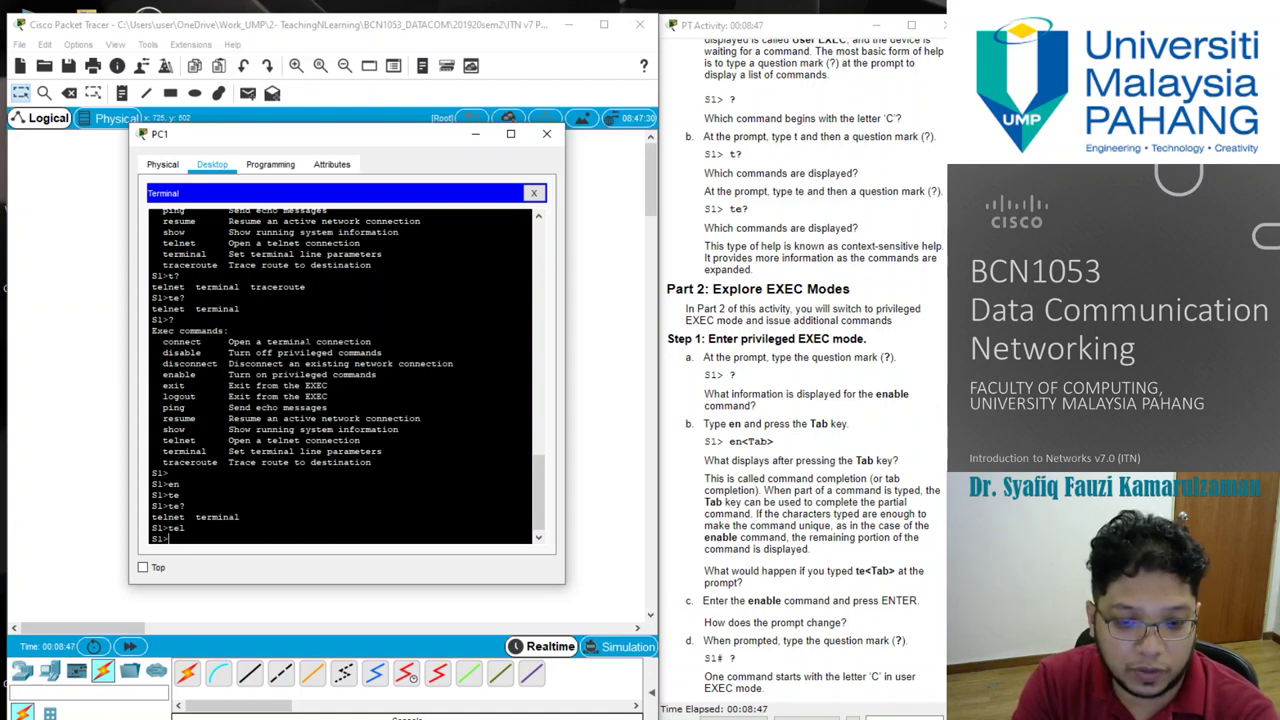
Step: Enter privileged EXEC mode on S1 with the enable command
{"action": "type", "text": "enabl"}
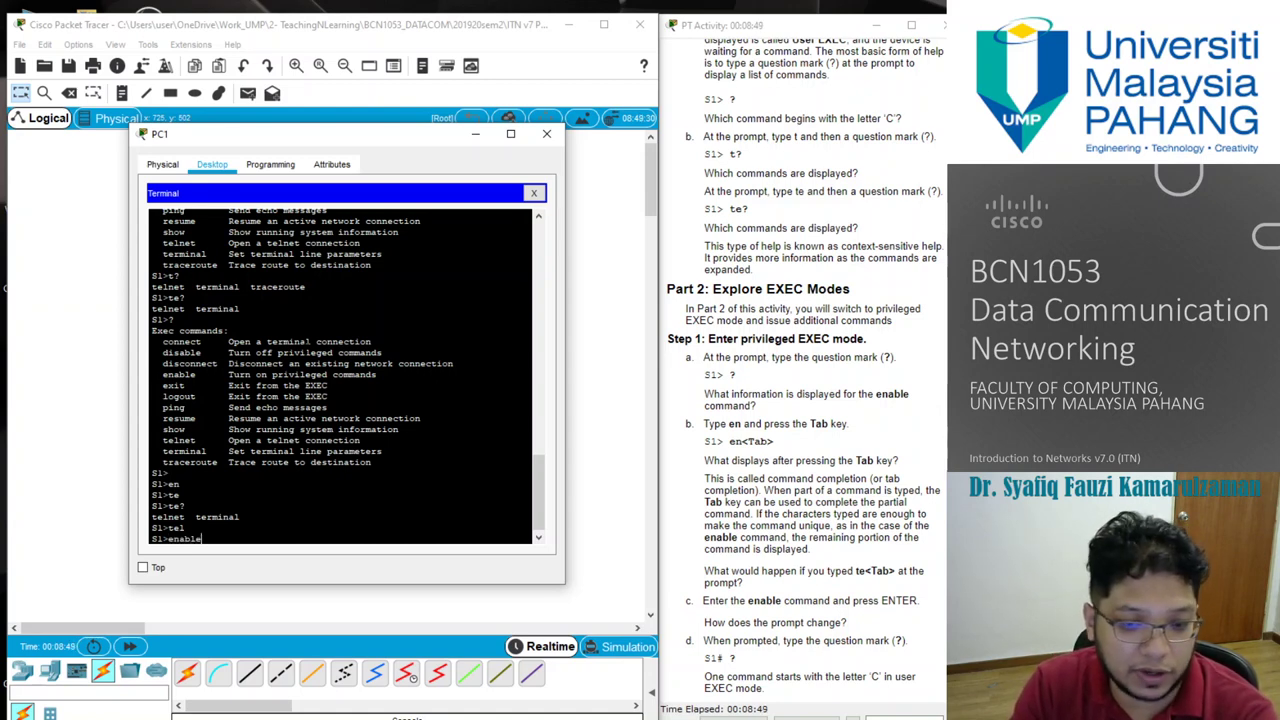
{"action": "type", "text": "e"}
{"action": "key", "text": "Return"}
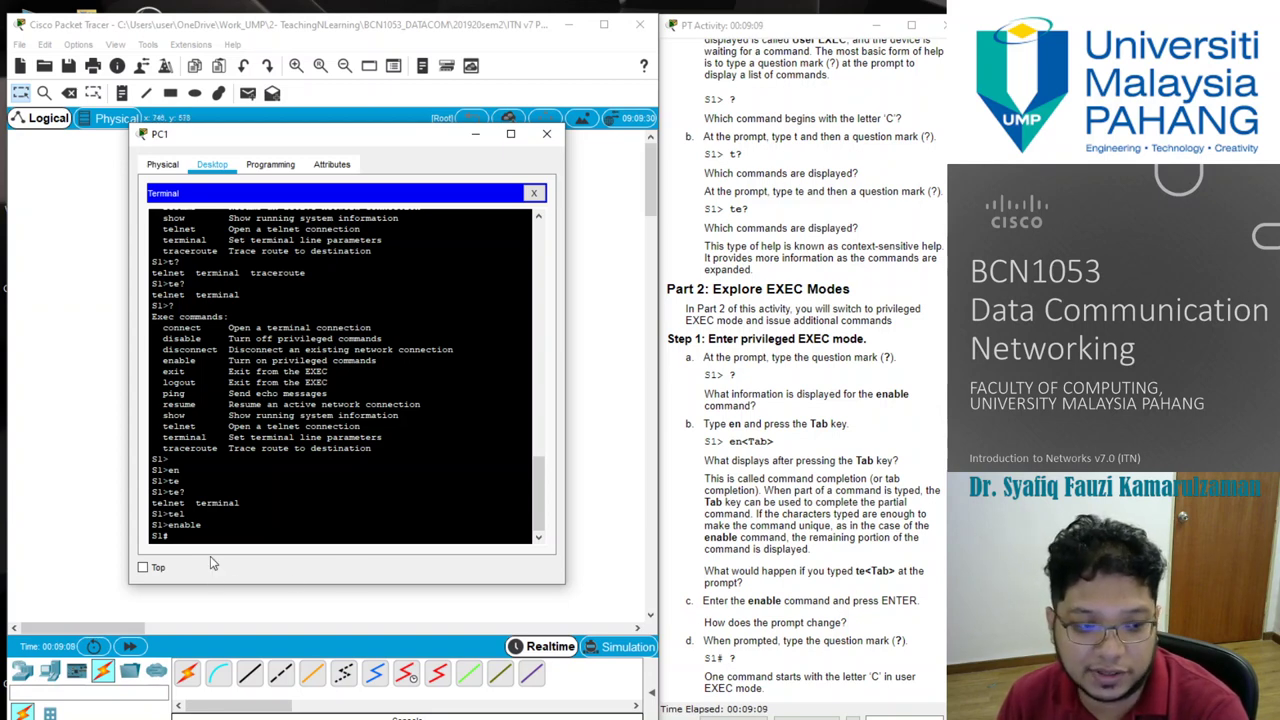
Step: Page through the full list of privileged EXEC commands with ?, and list only those beginning with c using c?
{"action": "scroll", "coordinate": [810, 615], "scroll_direction": "down", "scroll_amount": 2}
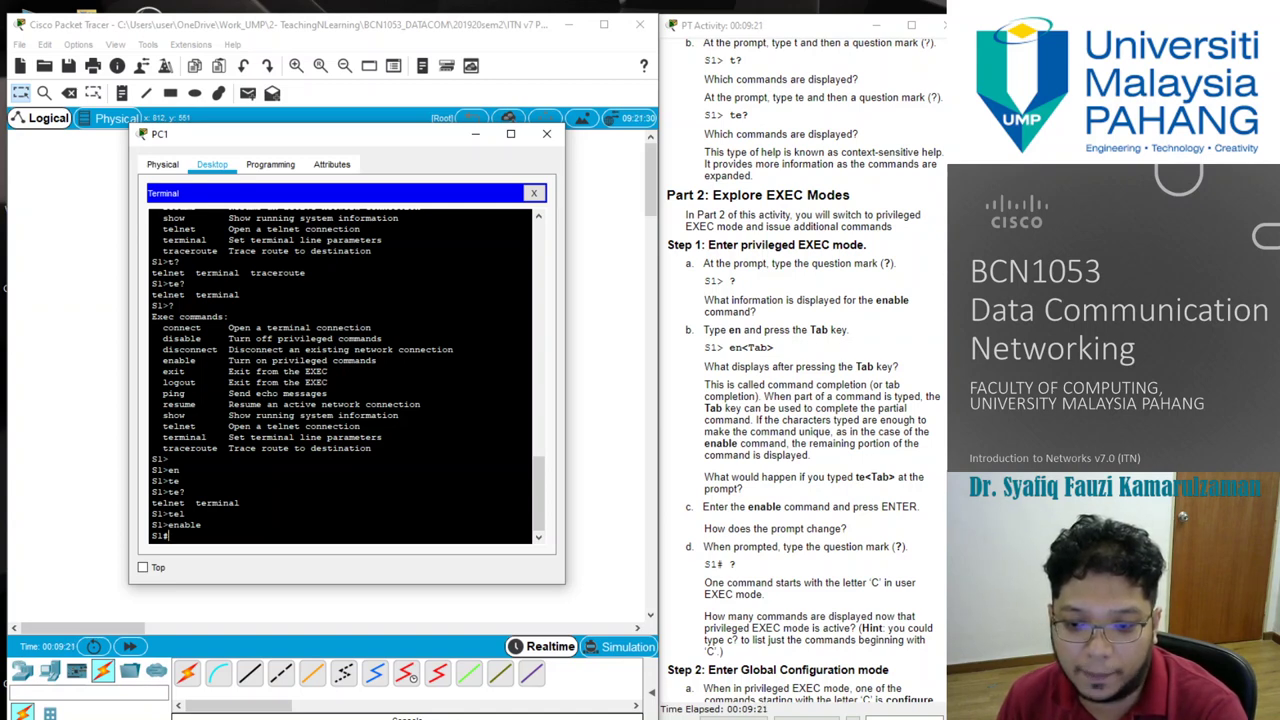
{"action": "scroll", "coordinate": [778, 565], "scroll_direction": "down", "scroll_amount": 1}
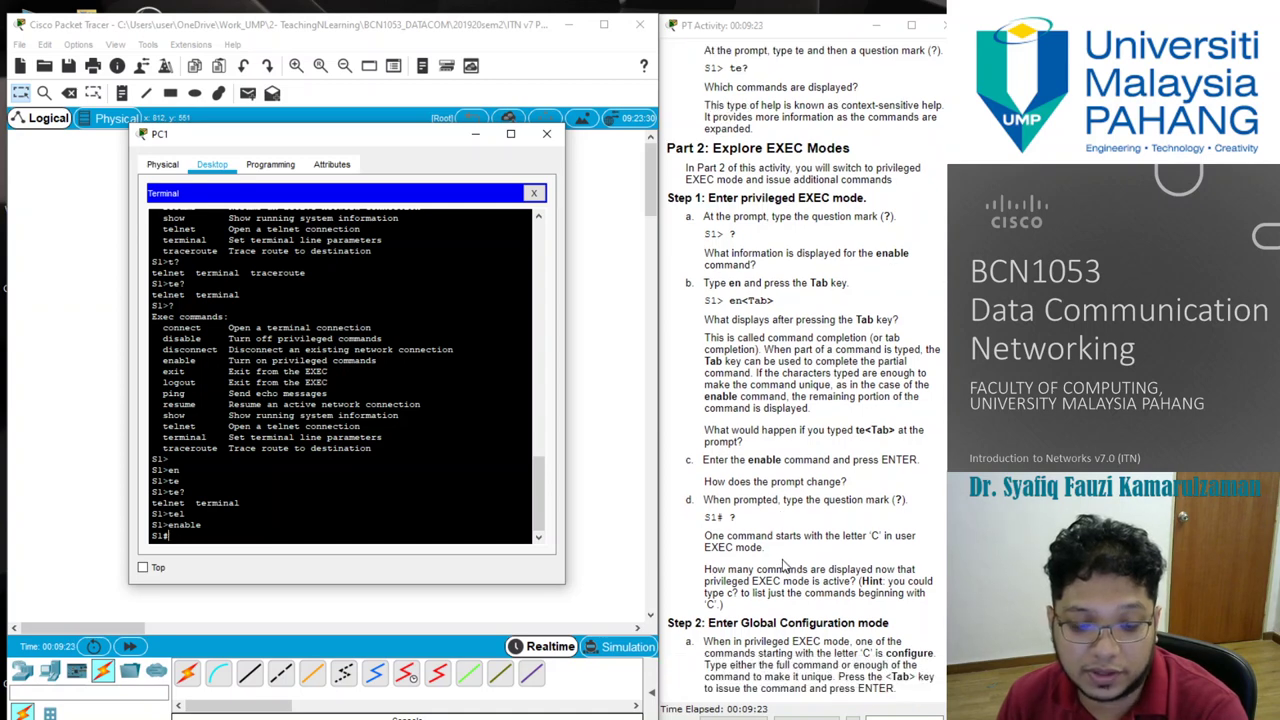
{"action": "scroll", "coordinate": [785, 567], "scroll_direction": "down", "scroll_amount": 1}
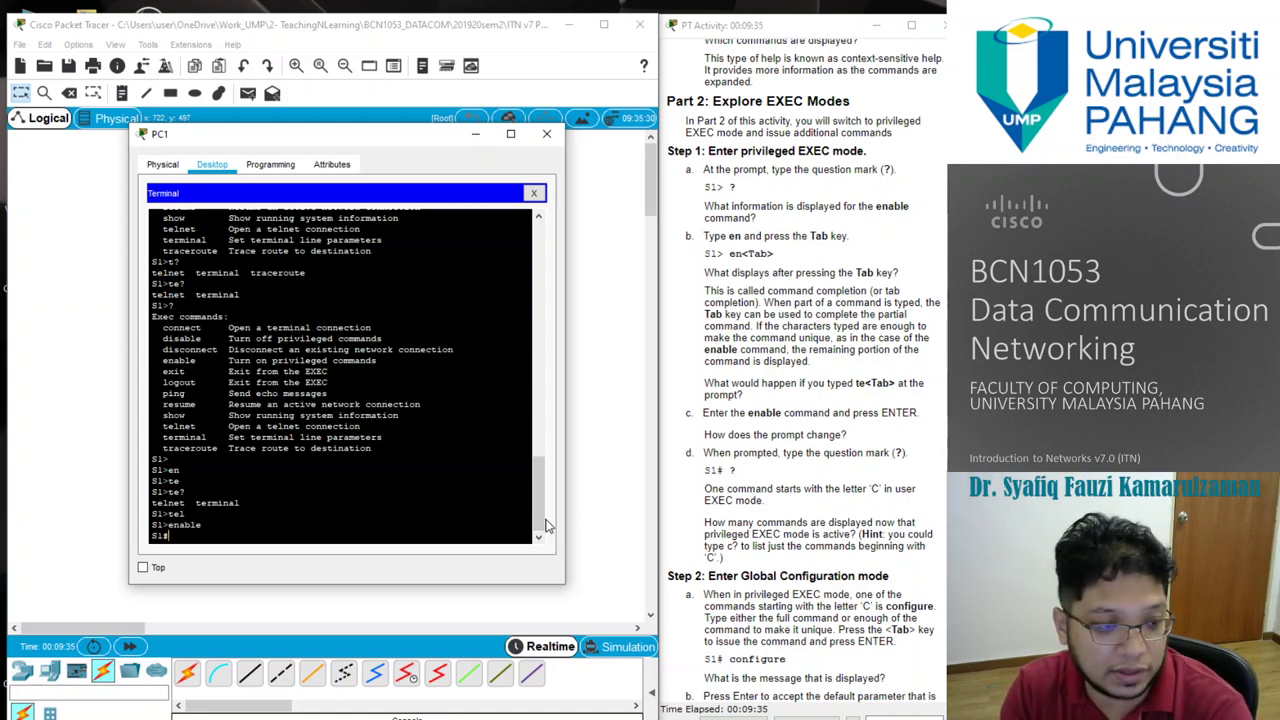
{"action": "type", "text": "?"}
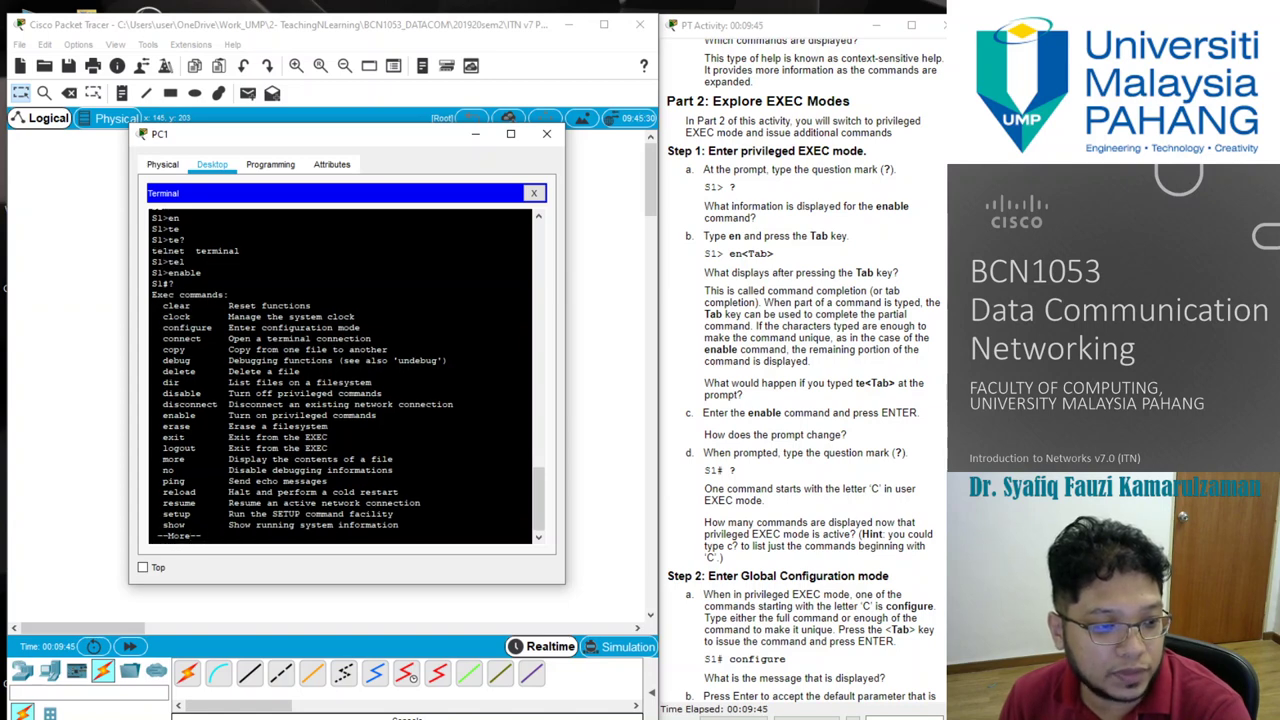
{"action": "key", "text": "Return"}
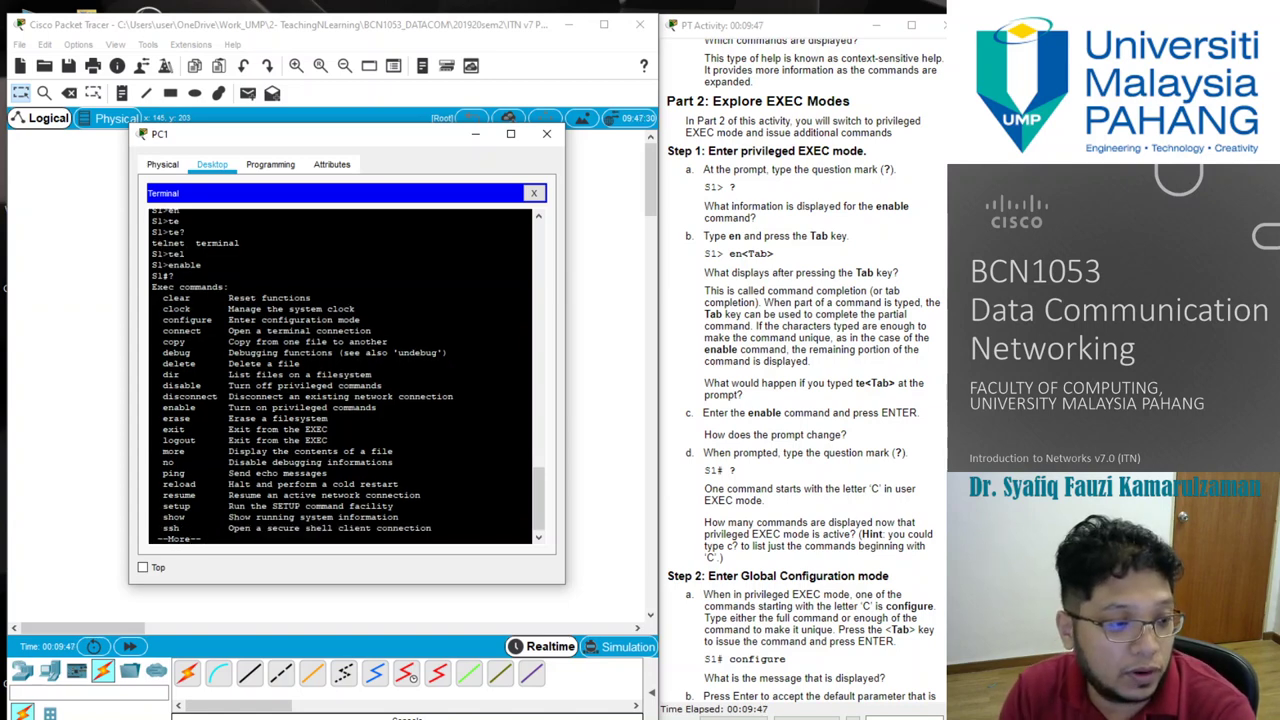
{"action": "key", "text": "space"}
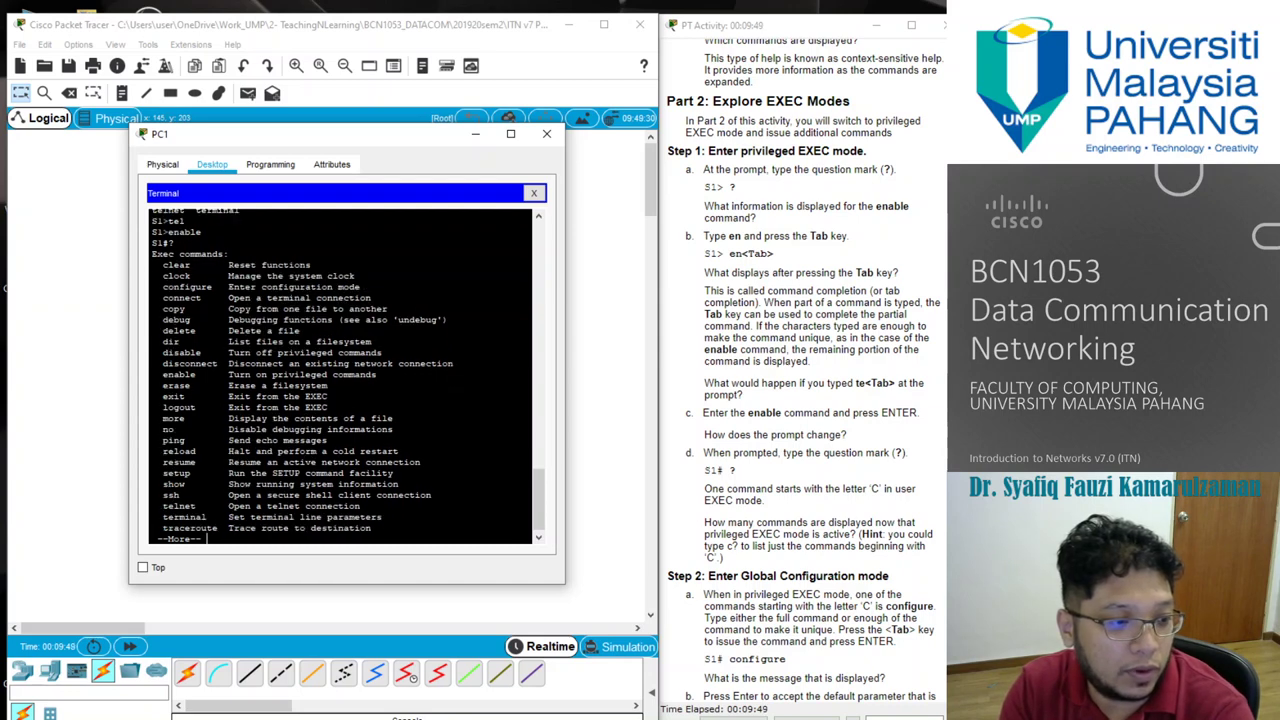
{"action": "scroll", "coordinate": [340, 375], "scroll_direction": "up", "scroll_amount": 1}
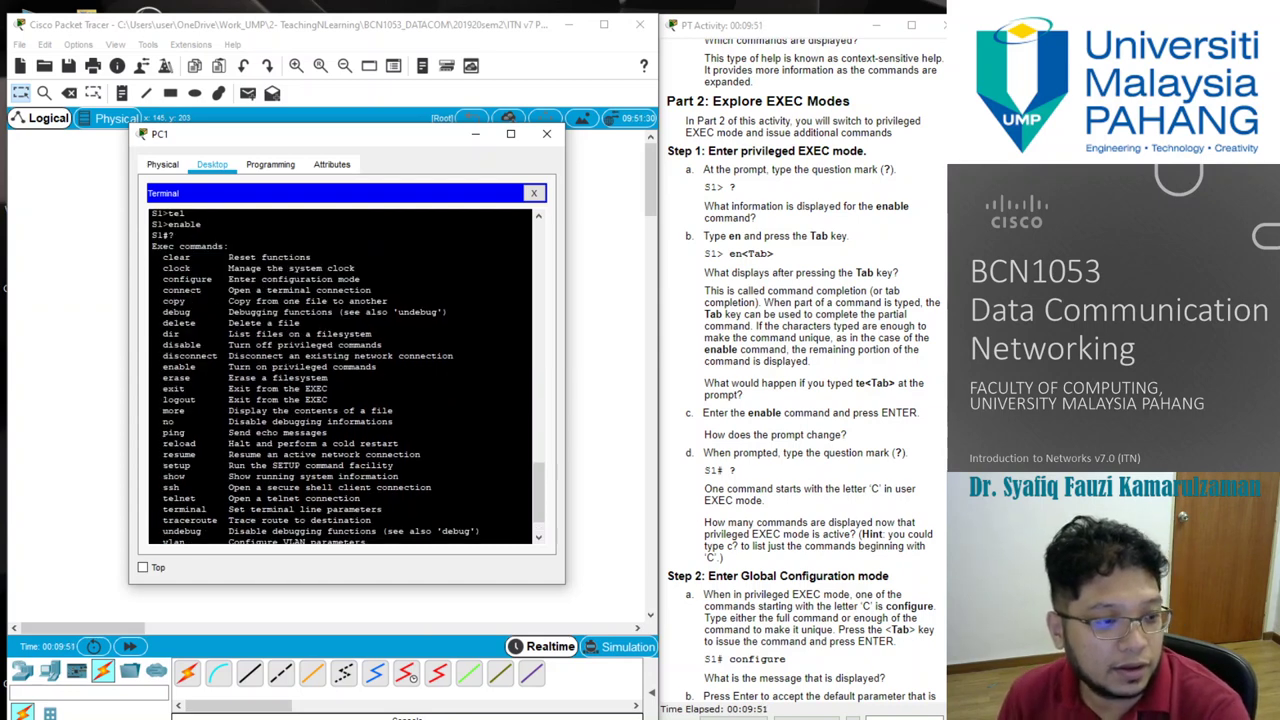
{"action": "key", "text": "Return"}
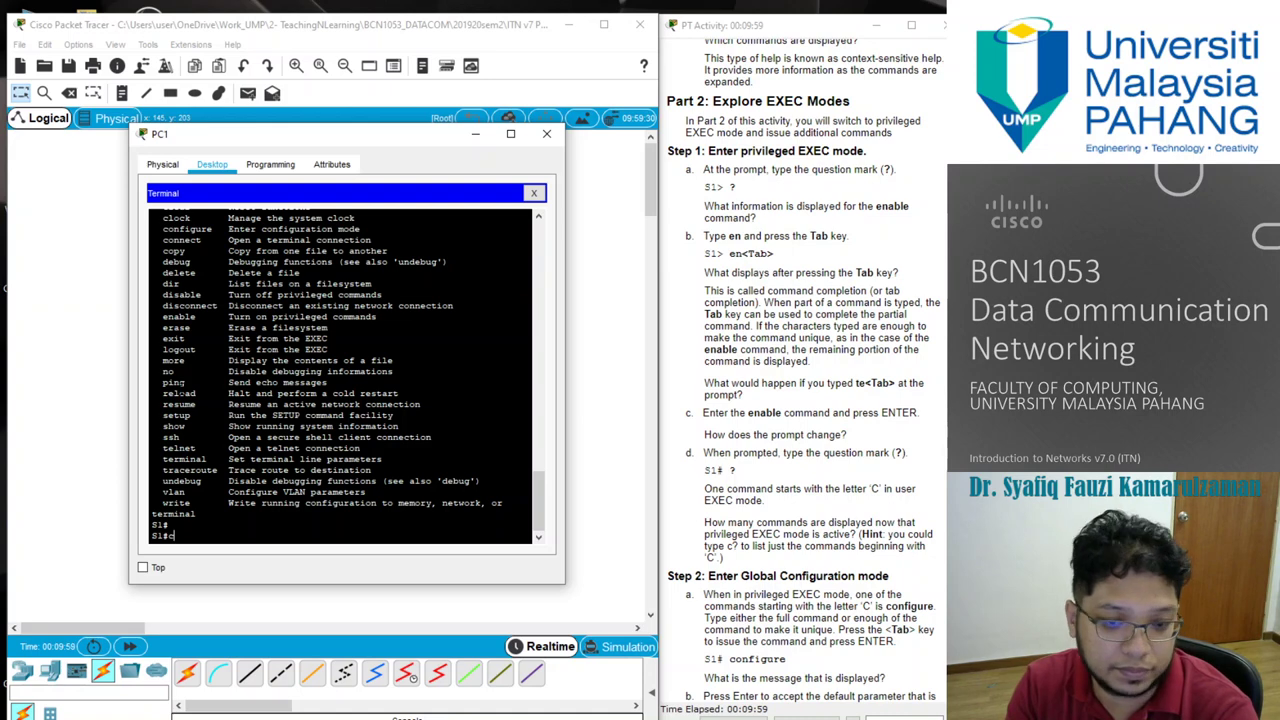
{"action": "type", "text": "?"}
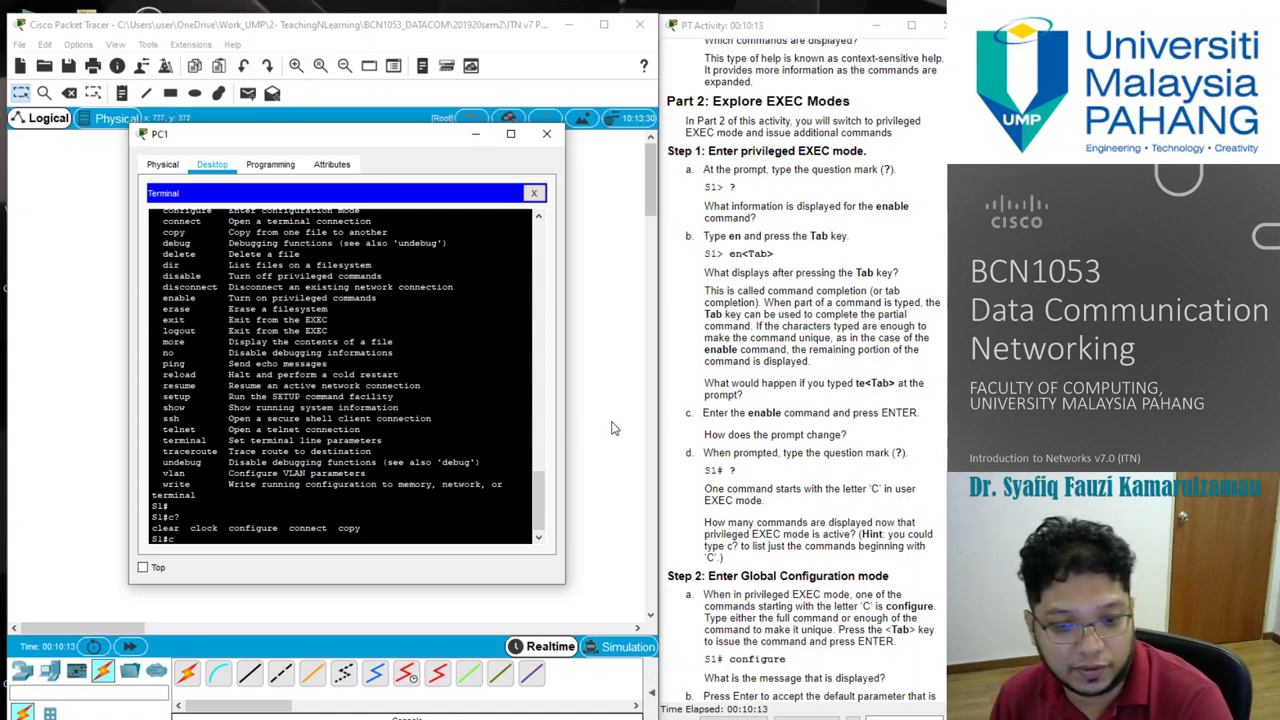
Step: Enter global configuration mode on S1 with the auto-completed configure command, accepting the default terminal source
{"action": "scroll", "coordinate": [480, 430], "scroll_direction": "down", "scroll_amount": 1}
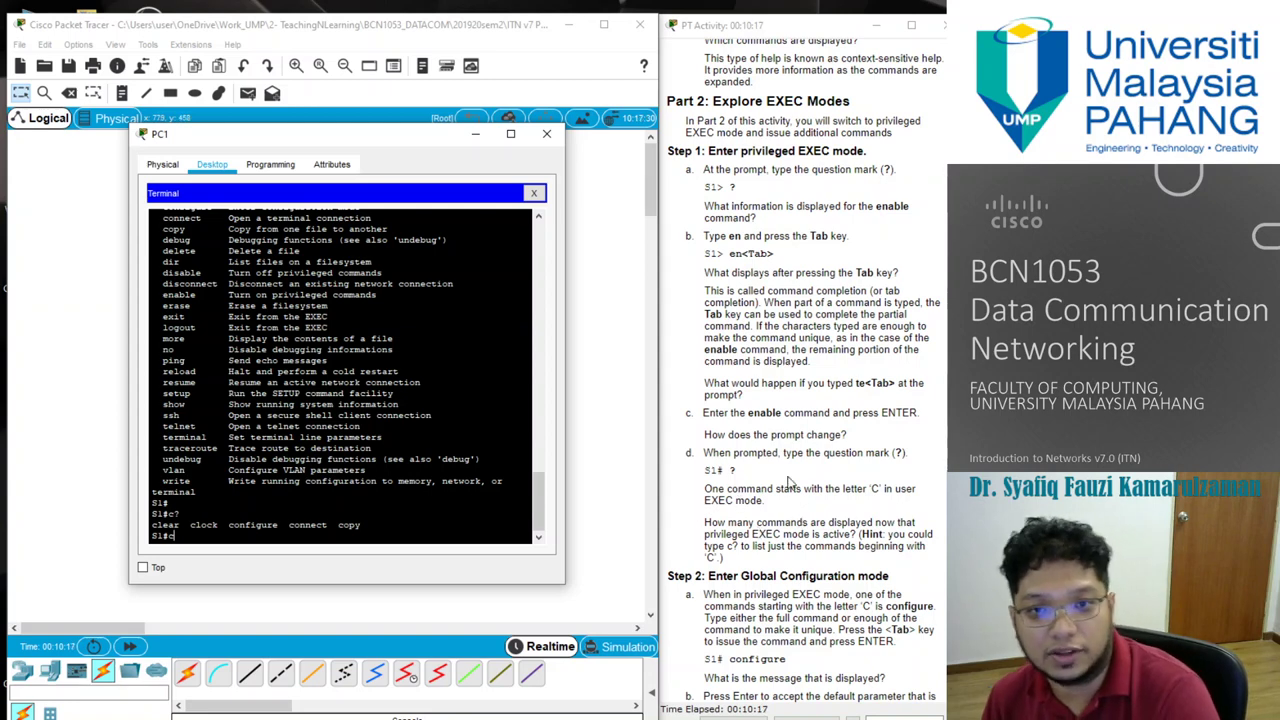
{"action": "scroll", "coordinate": [792, 486], "scroll_direction": "down", "scroll_amount": 5}
{"action": "scroll", "coordinate": [790, 486], "scroll_direction": "down", "scroll_amount": 1}
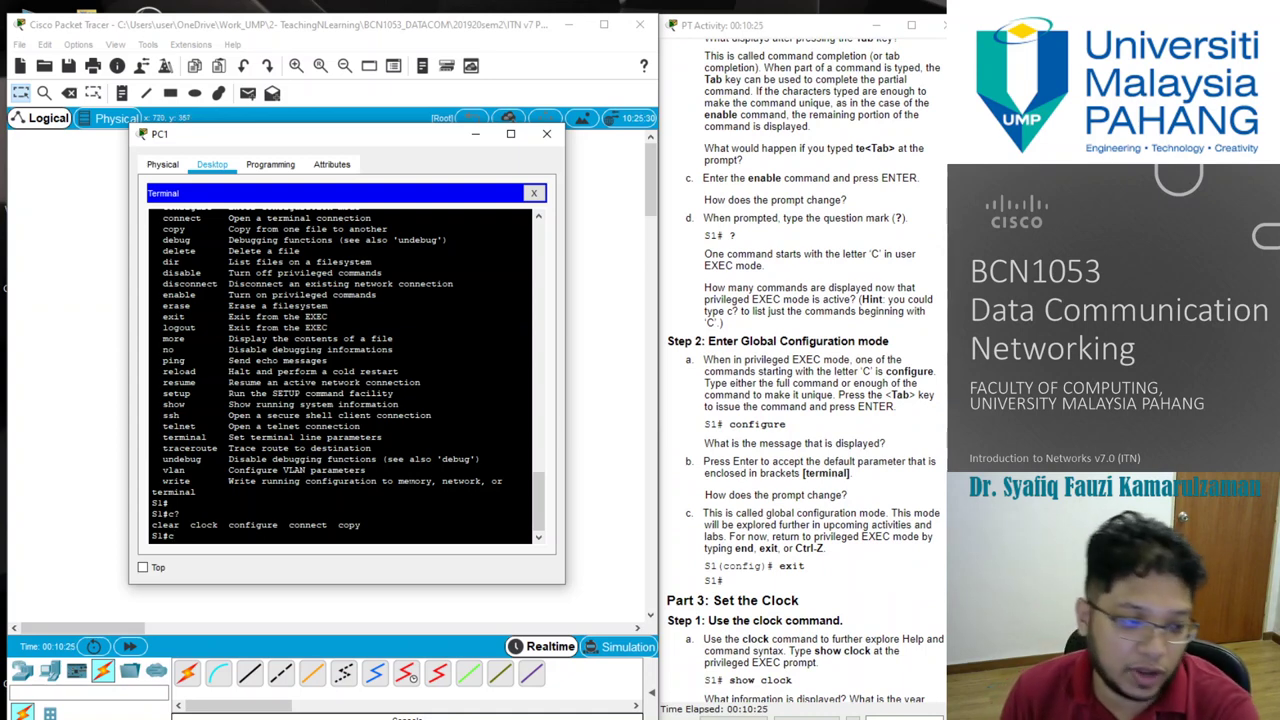
{"action": "type", "text": "onfig"}
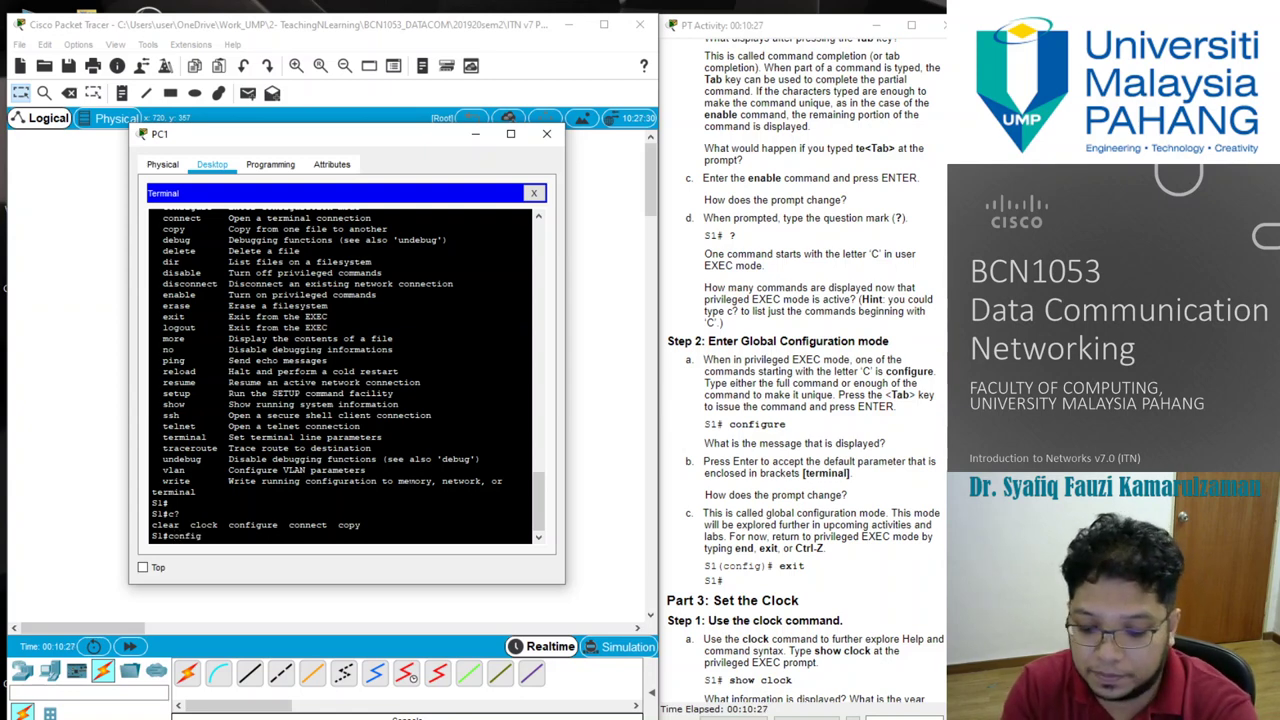
{"action": "key", "text": "Tab"}
{"action": "key", "text": "Return"}
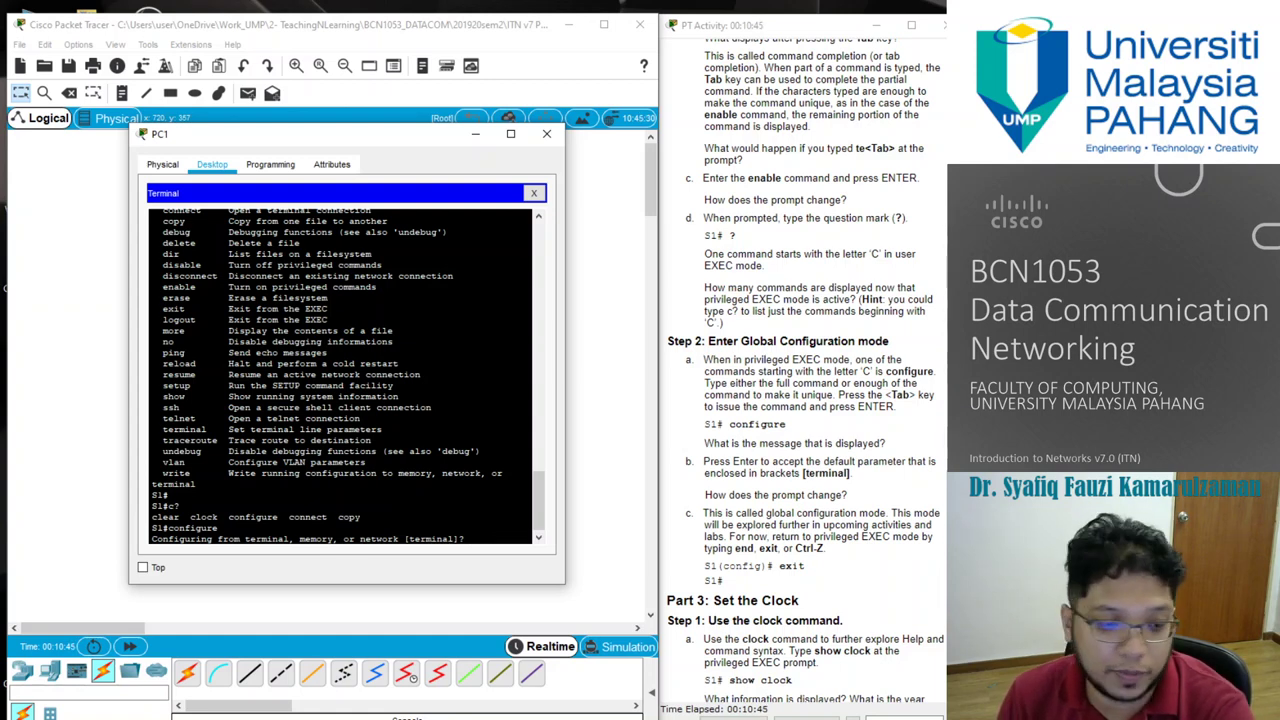
{"action": "key", "text": "Return"}
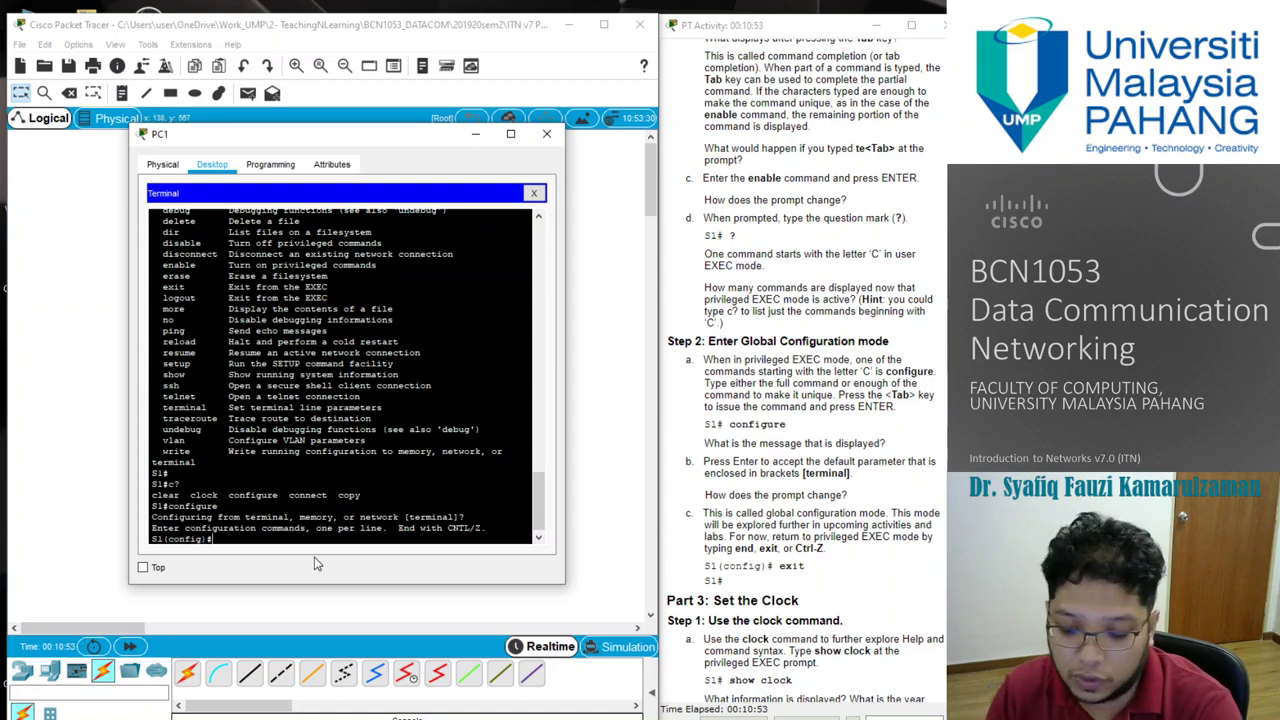
Step: List the global configuration commands with ? and page through to the end of the list
{"action": "type", "text": "?"}
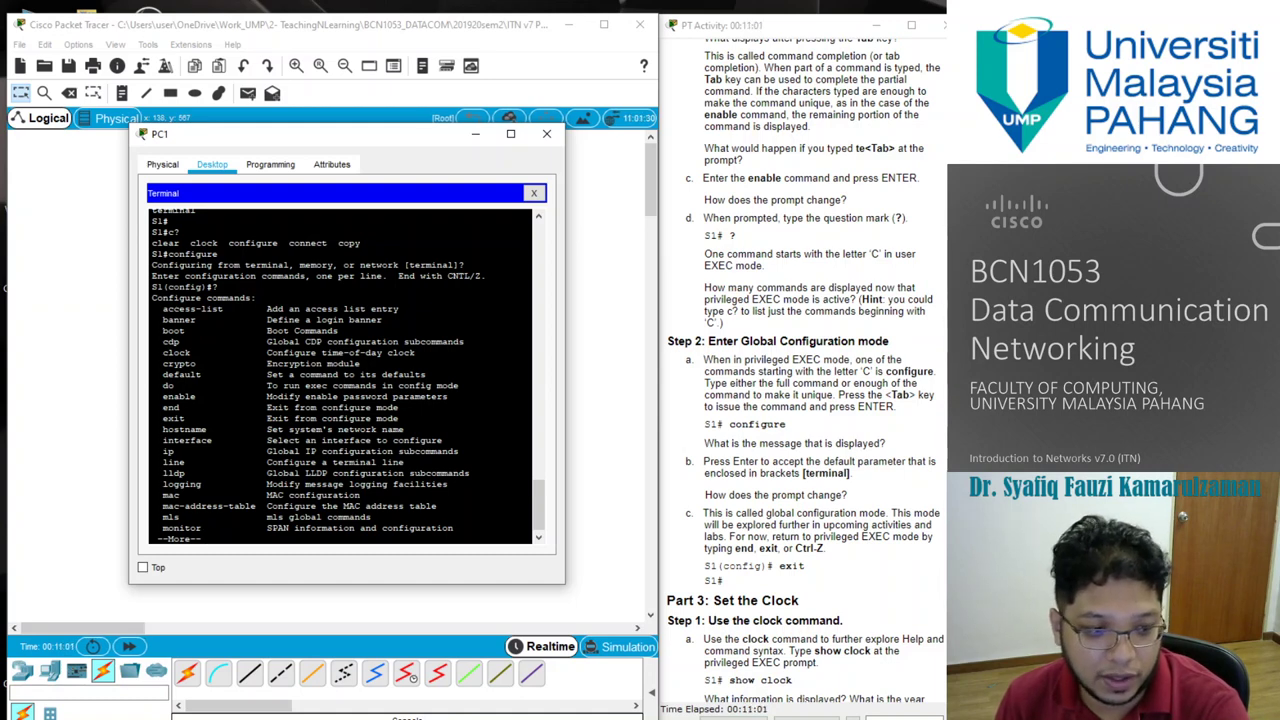
{"action": "key", "text": "Return"}
{"action": "key", "text": "Return"}
{"action": "key", "text": "Return"}
{"action": "key", "text": "Return"}
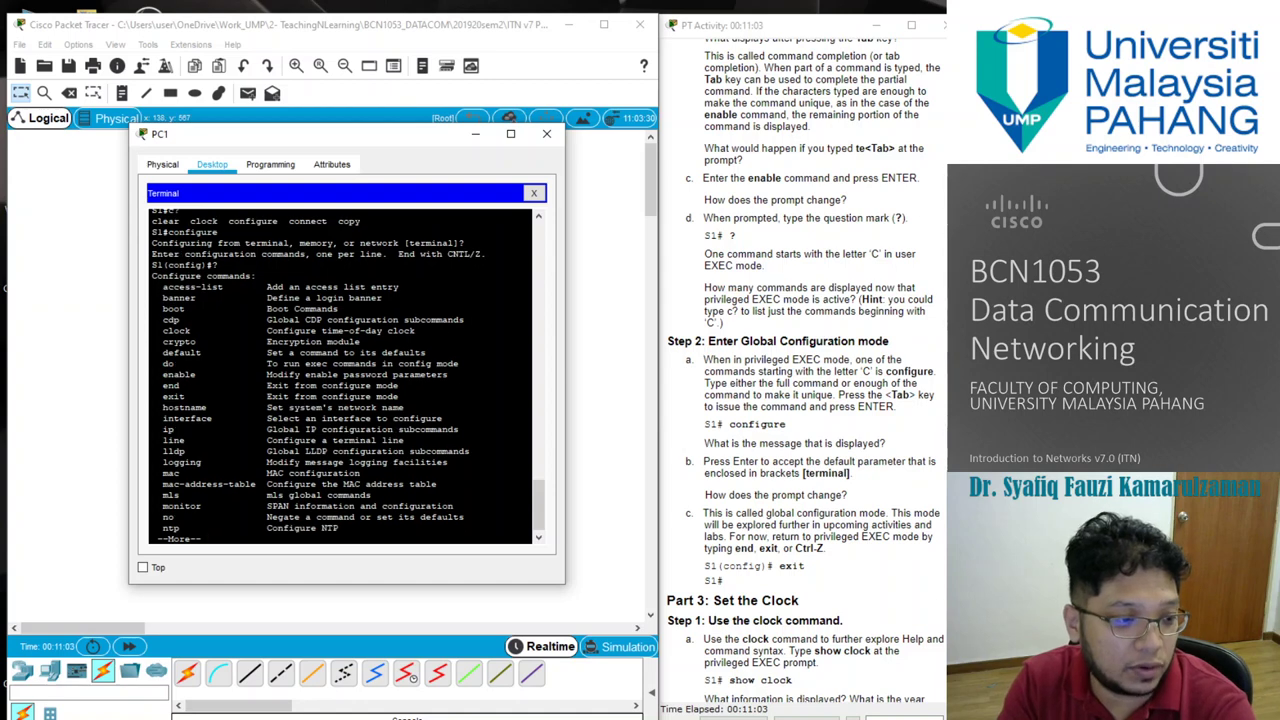
{"action": "key", "text": "Return"}
{"action": "key", "text": "Return"}
{"action": "key", "text": "Return"}
{"action": "key", "text": "Return"}
{"action": "key", "text": "Return"}
{"action": "key", "text": "Return"}
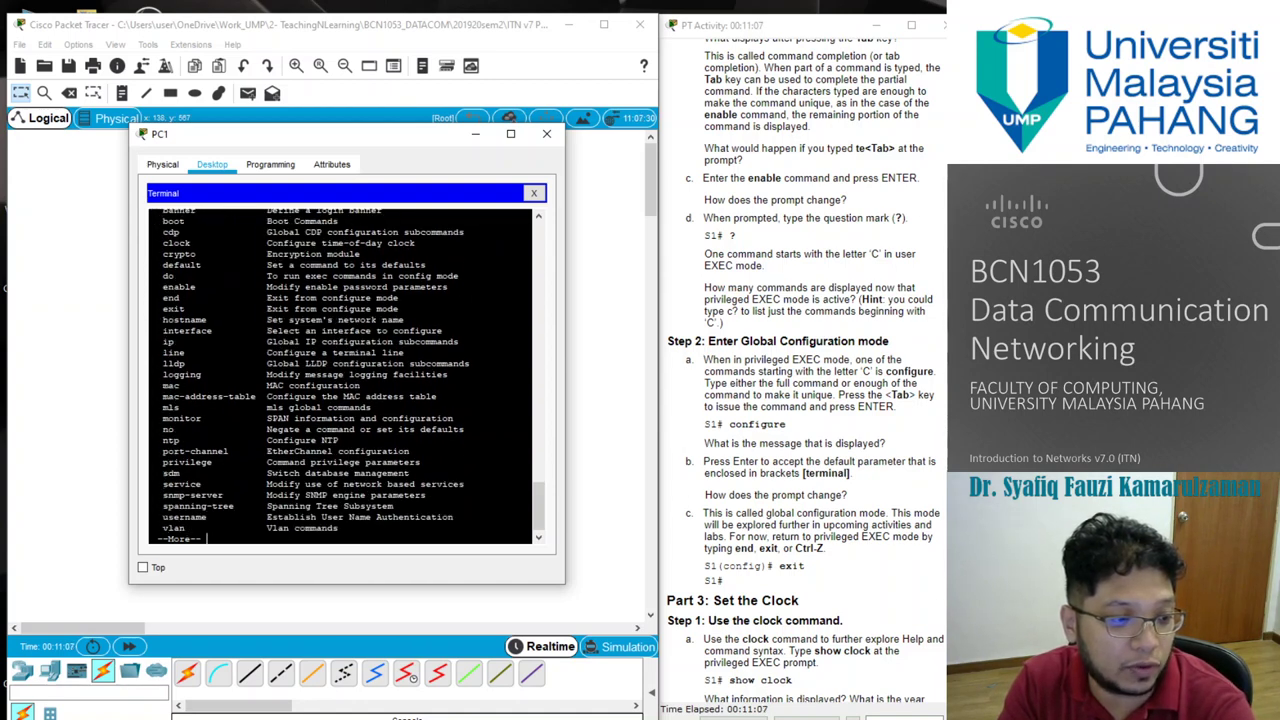
{"action": "key", "text": "Return"}
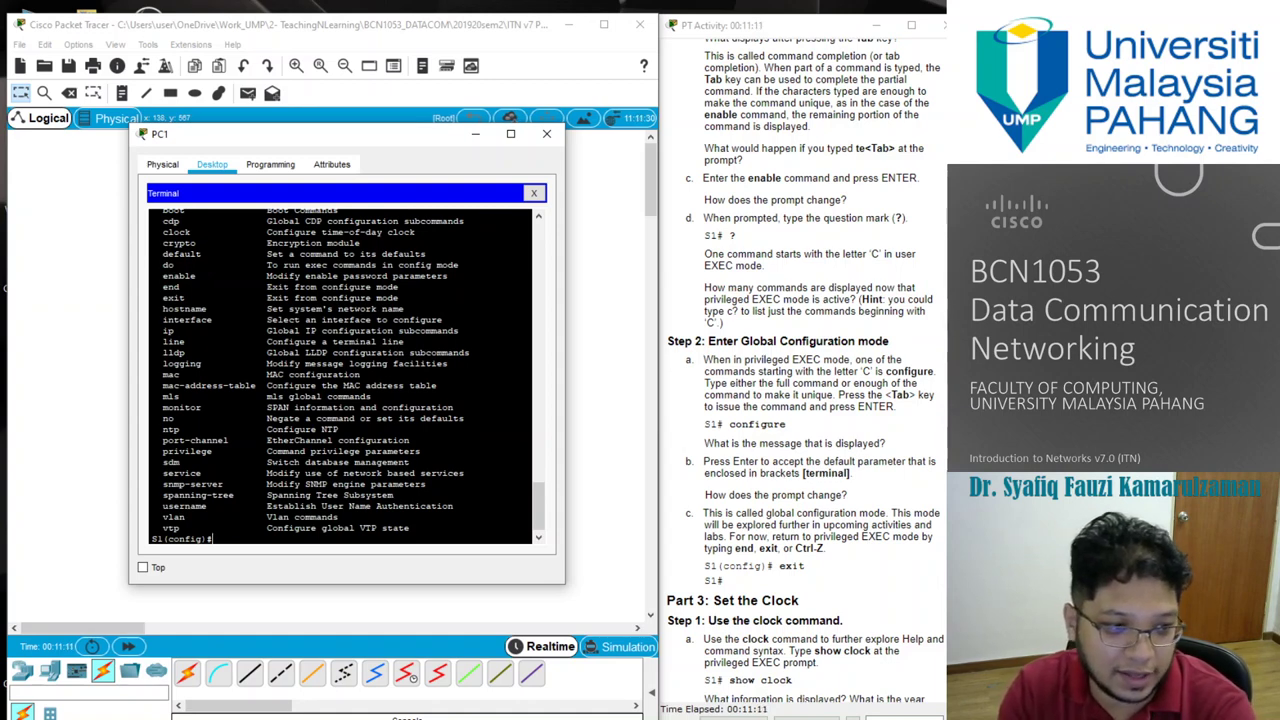
Step: Return S1 to privileged EXEC mode with exit, bring up Part 3 of the instructions and get a fresh prompt line
{"action": "type", "text": "exi"}
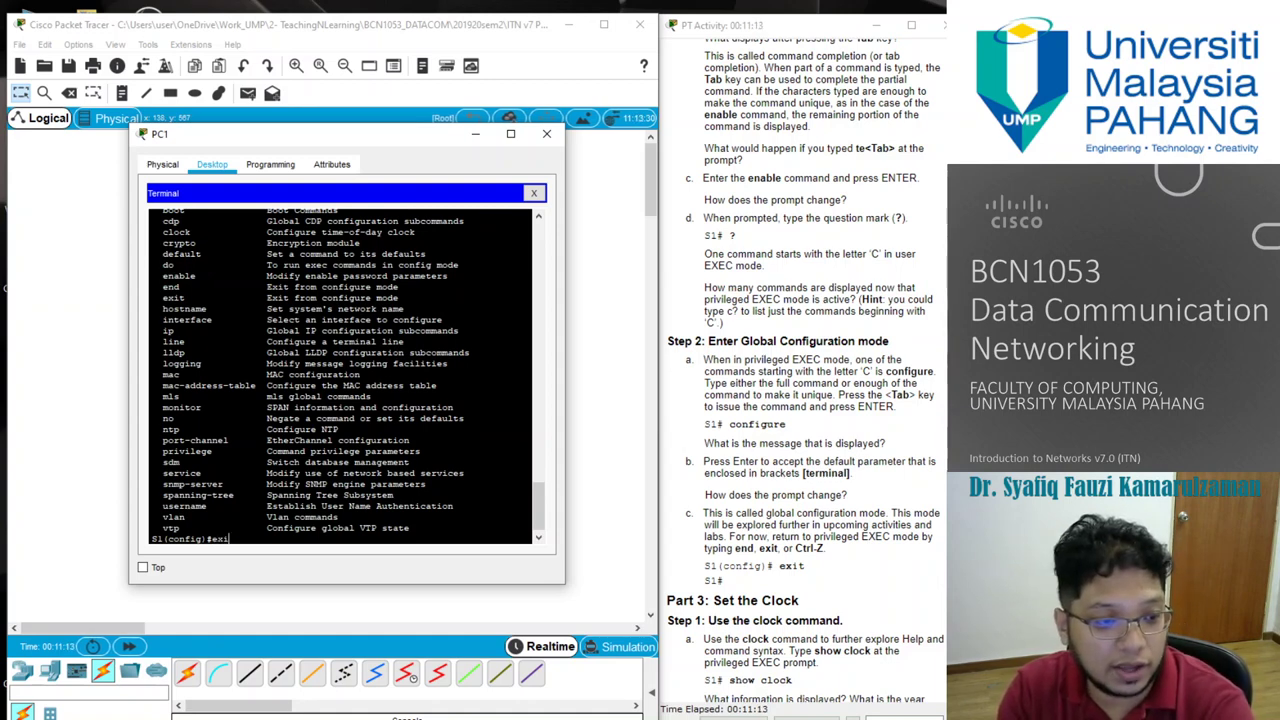
{"action": "type", "text": "t"}
{"action": "key", "text": "Return"}
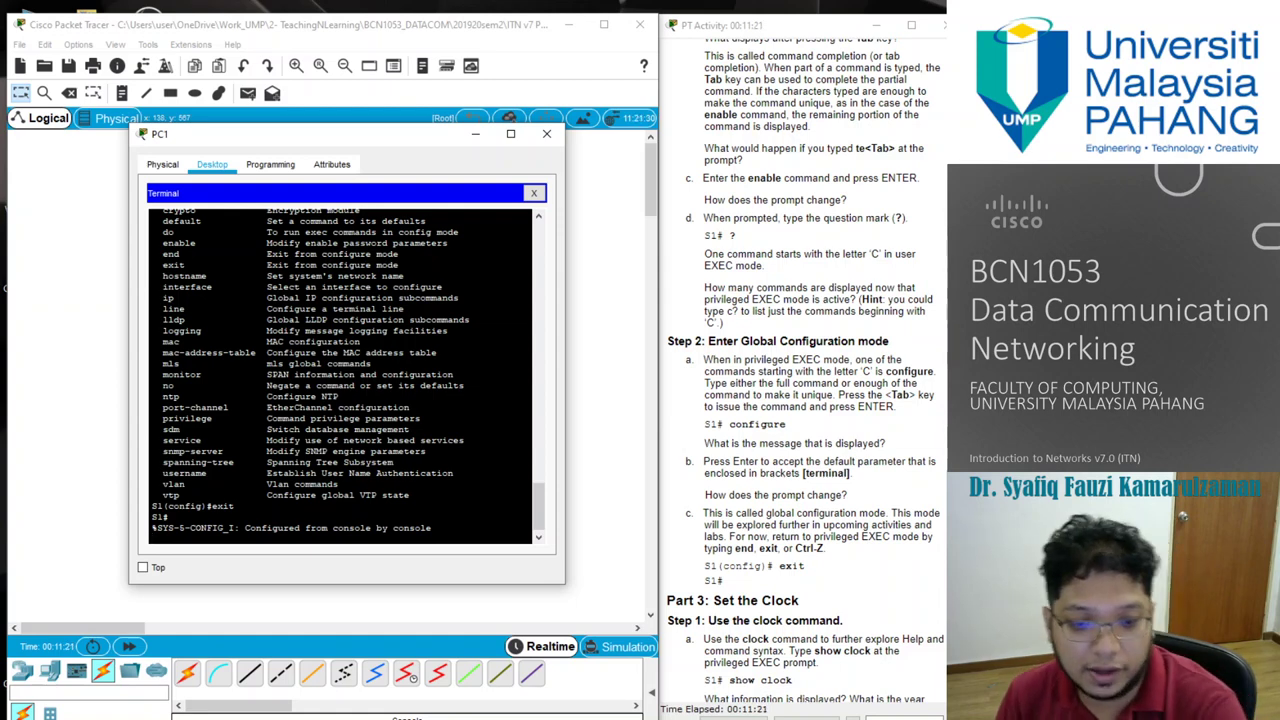
{"action": "scroll", "coordinate": [714, 380], "scroll_direction": "down", "scroll_amount": 3}
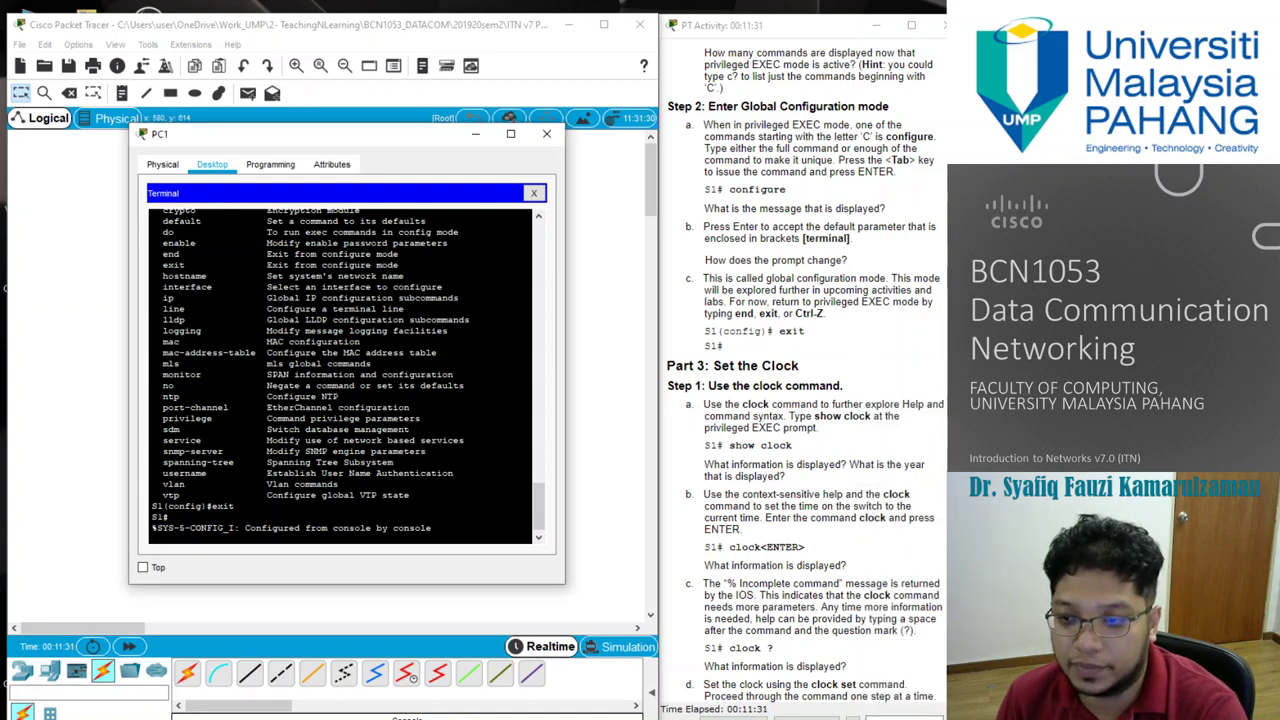
{"action": "key", "text": "alt+Tab"}
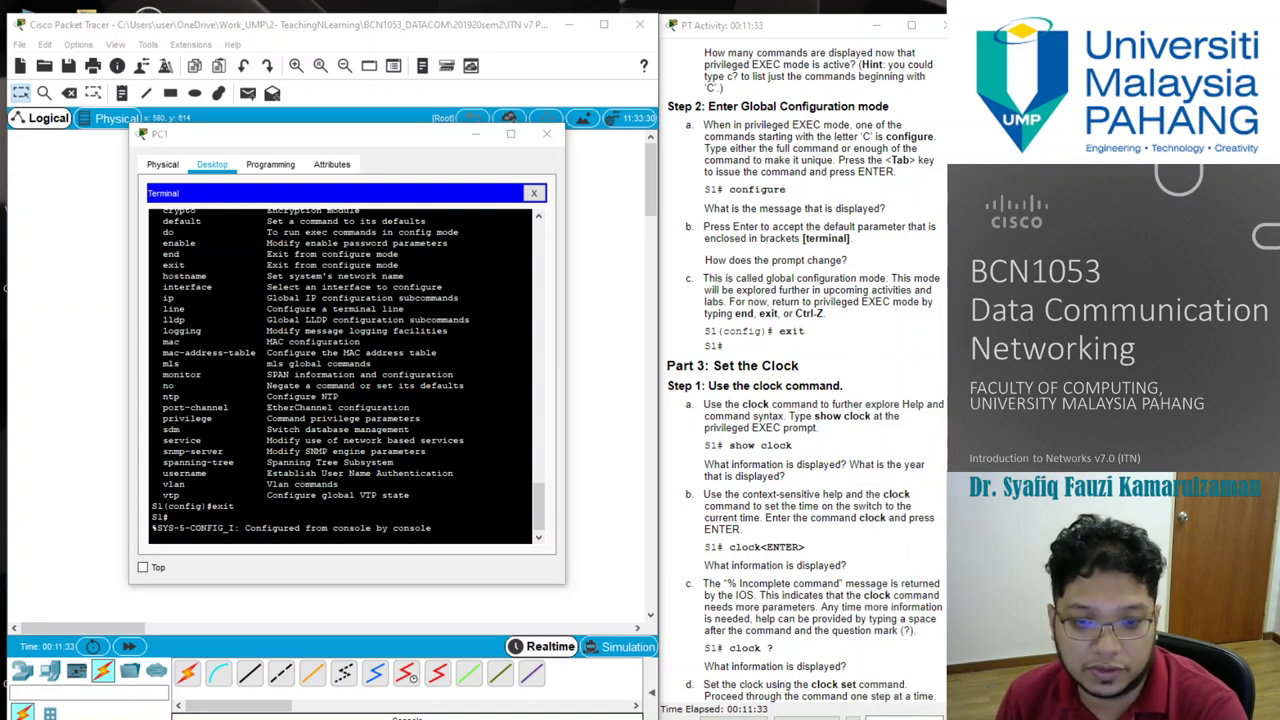
{"action": "left_click", "coordinate": [869, 446]}
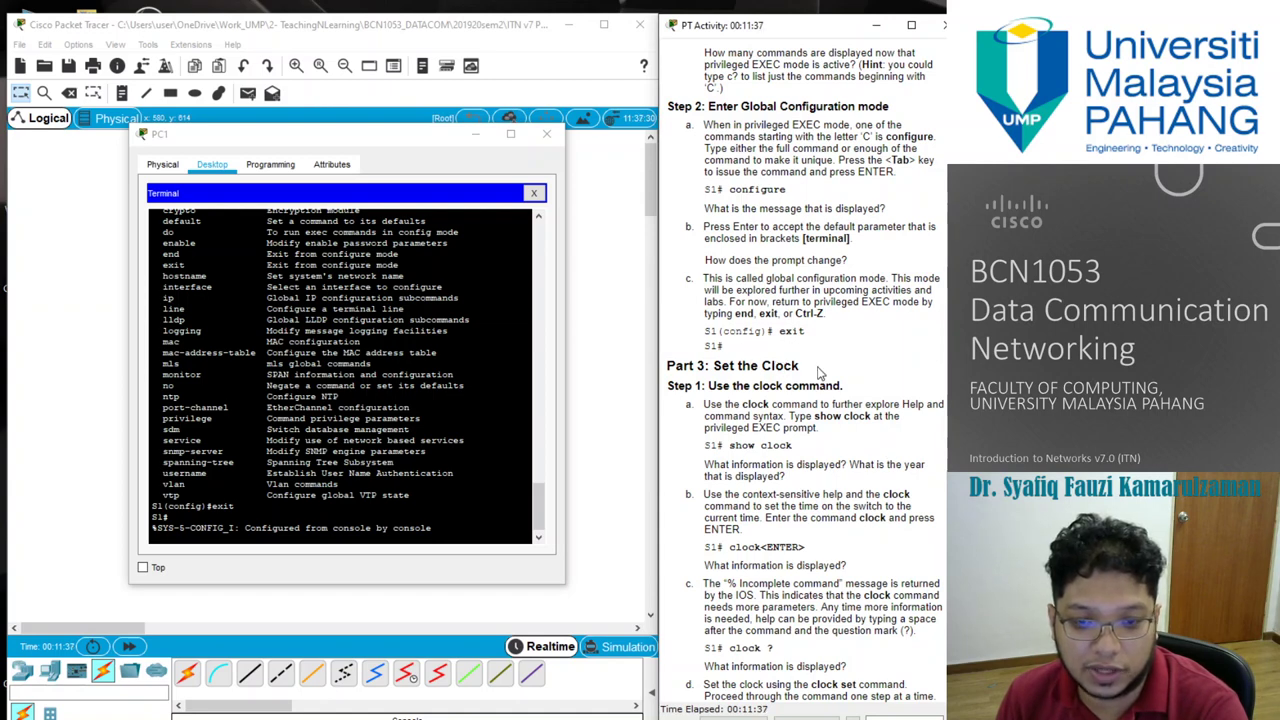
{"action": "key", "text": "alt+Tab"}
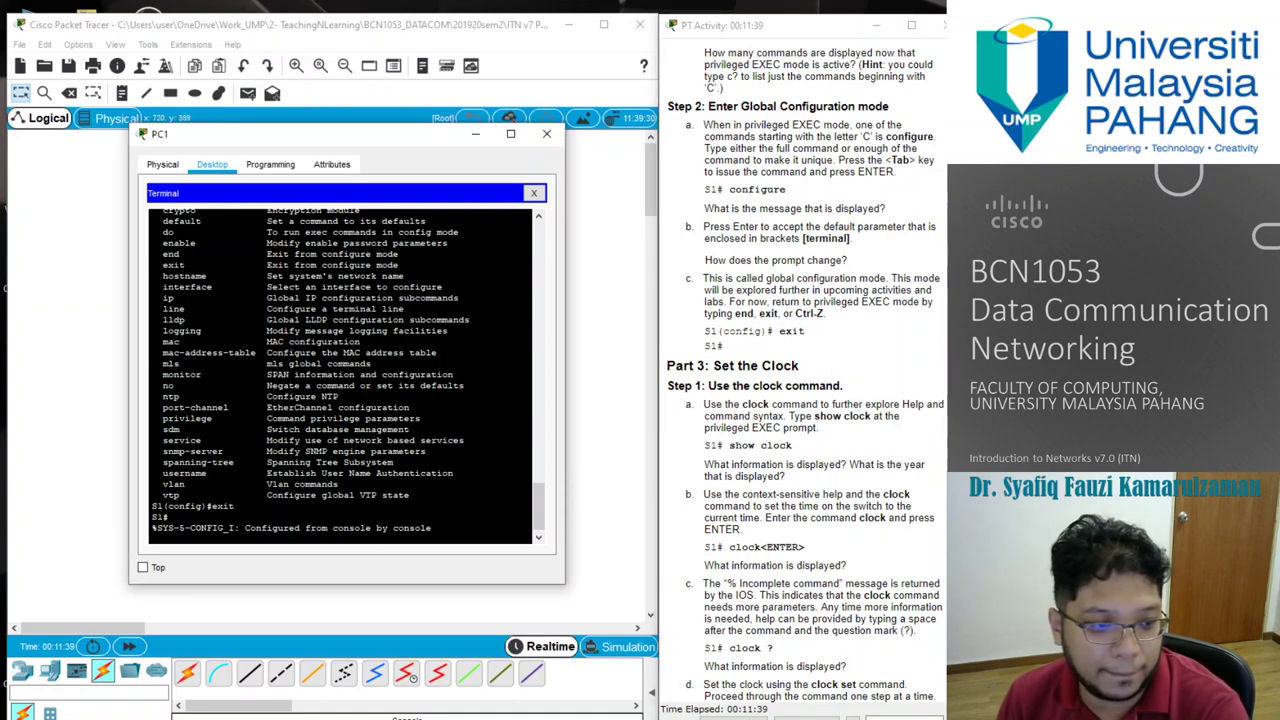
{"action": "key", "text": "Return"}
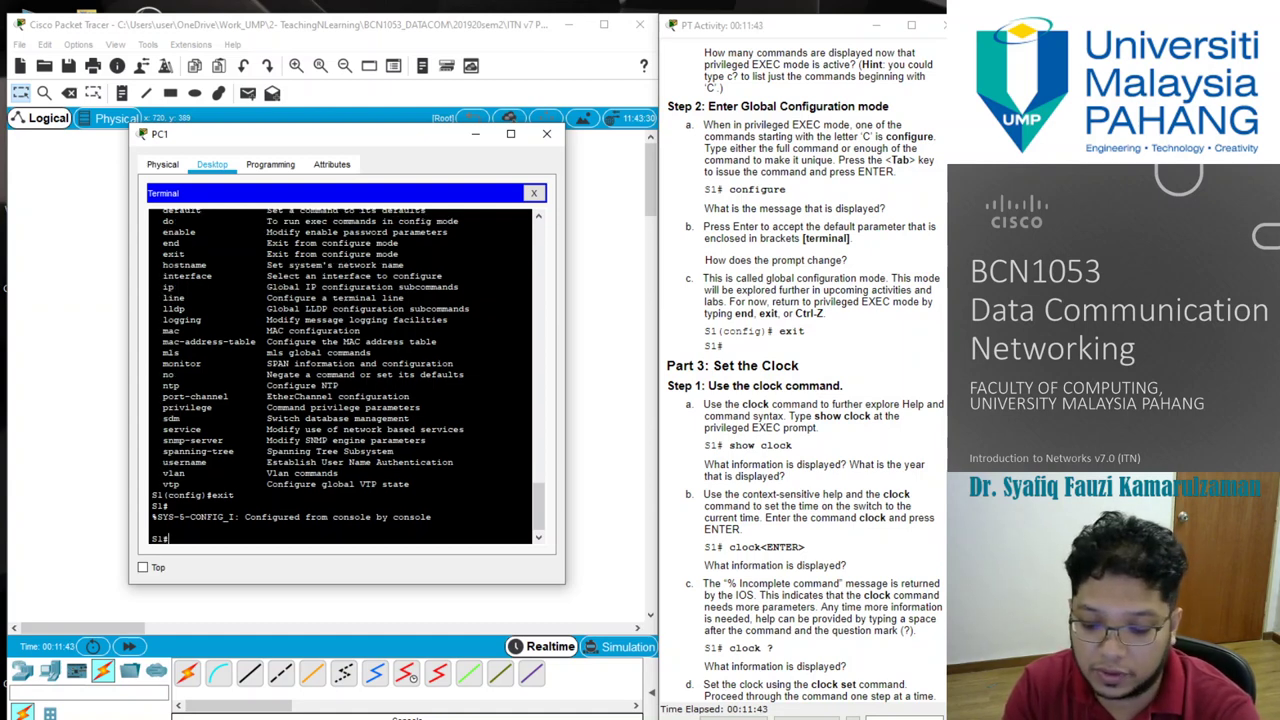
Step: Try command completion on the partial entries cl and con, erasing each one from the prompt
{"action": "type", "text": "cl"}
{"action": "key", "text": "Tab"}
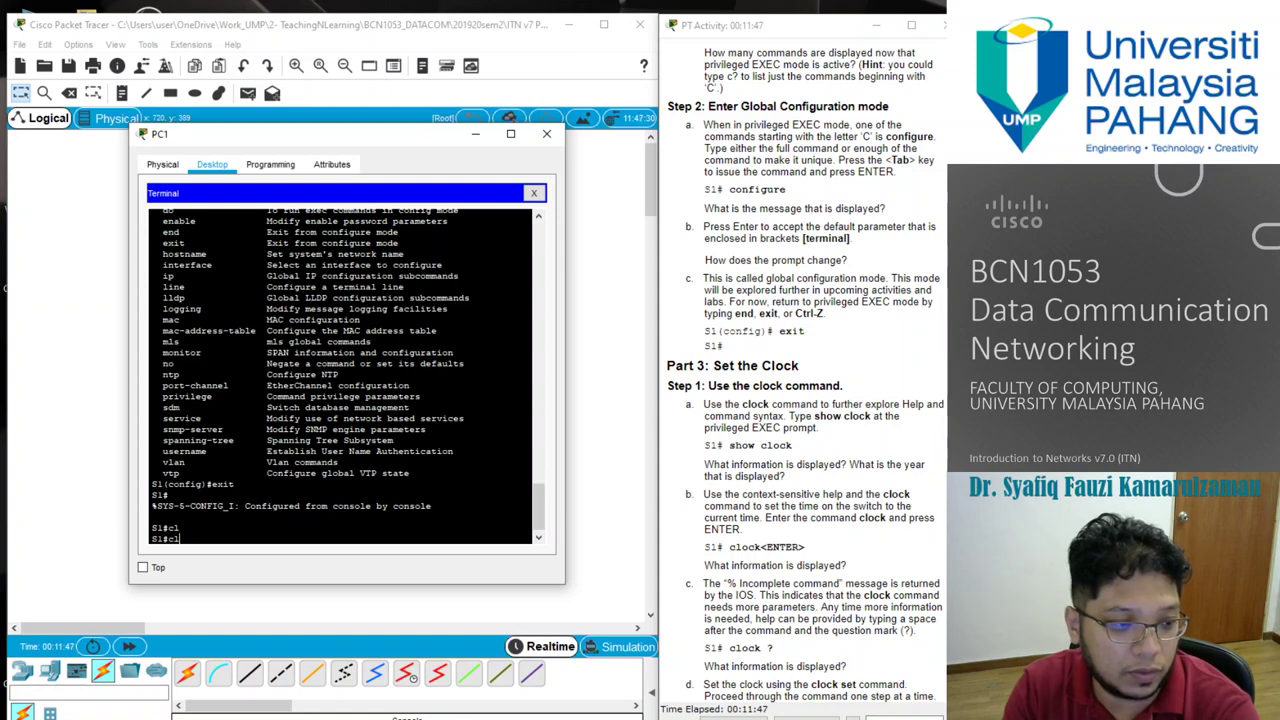
{"action": "key", "text": "BackSpace"}
{"action": "key", "text": "BackSpace"}
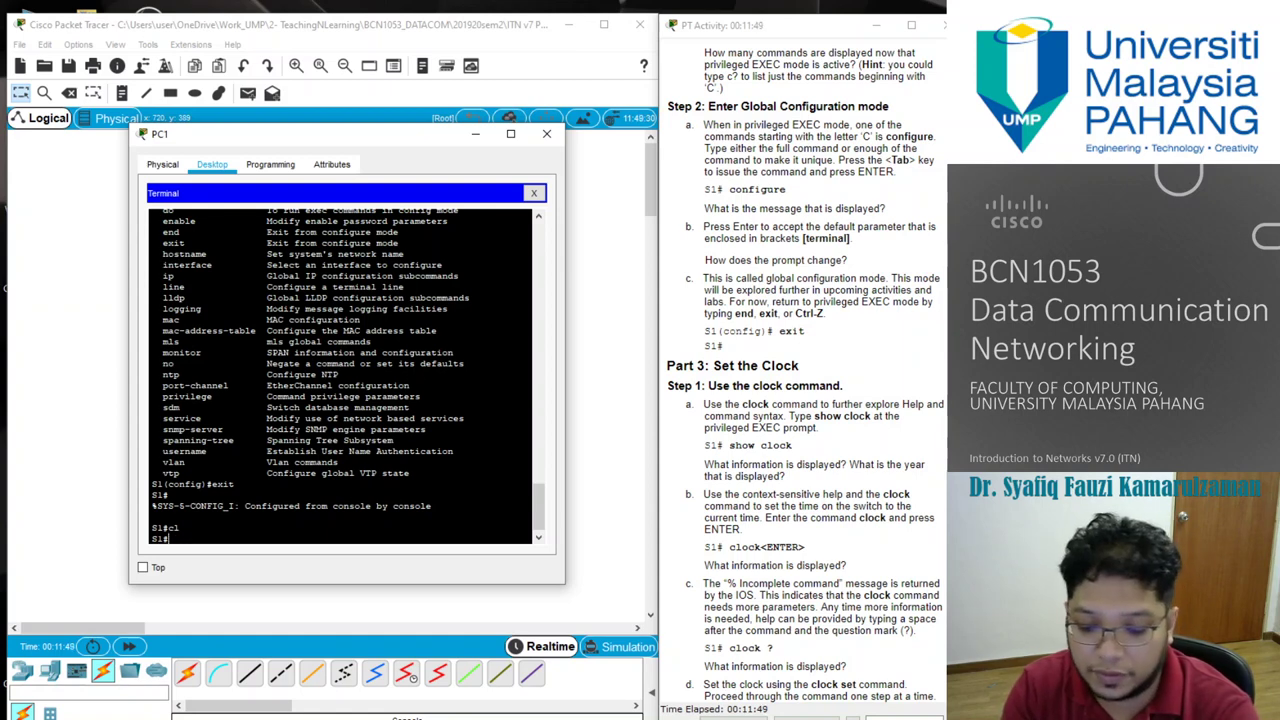
{"action": "type", "text": "con"}
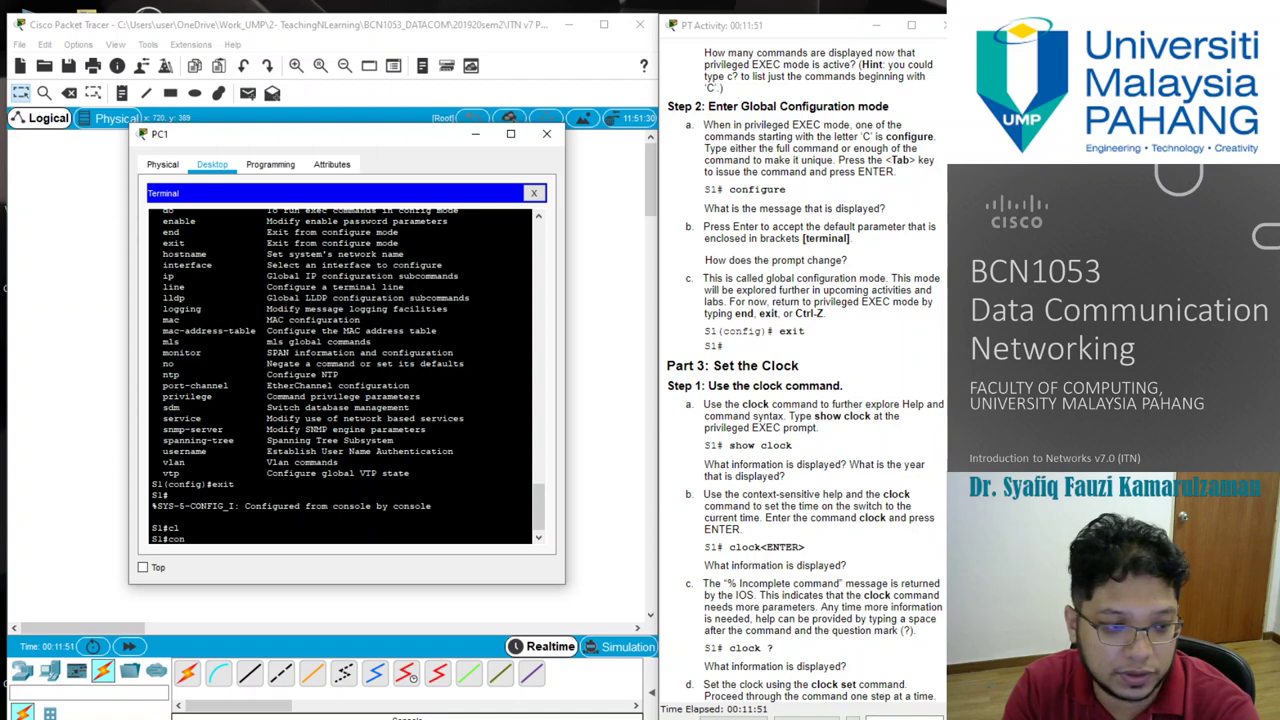
{"action": "key", "text": "Tab"}
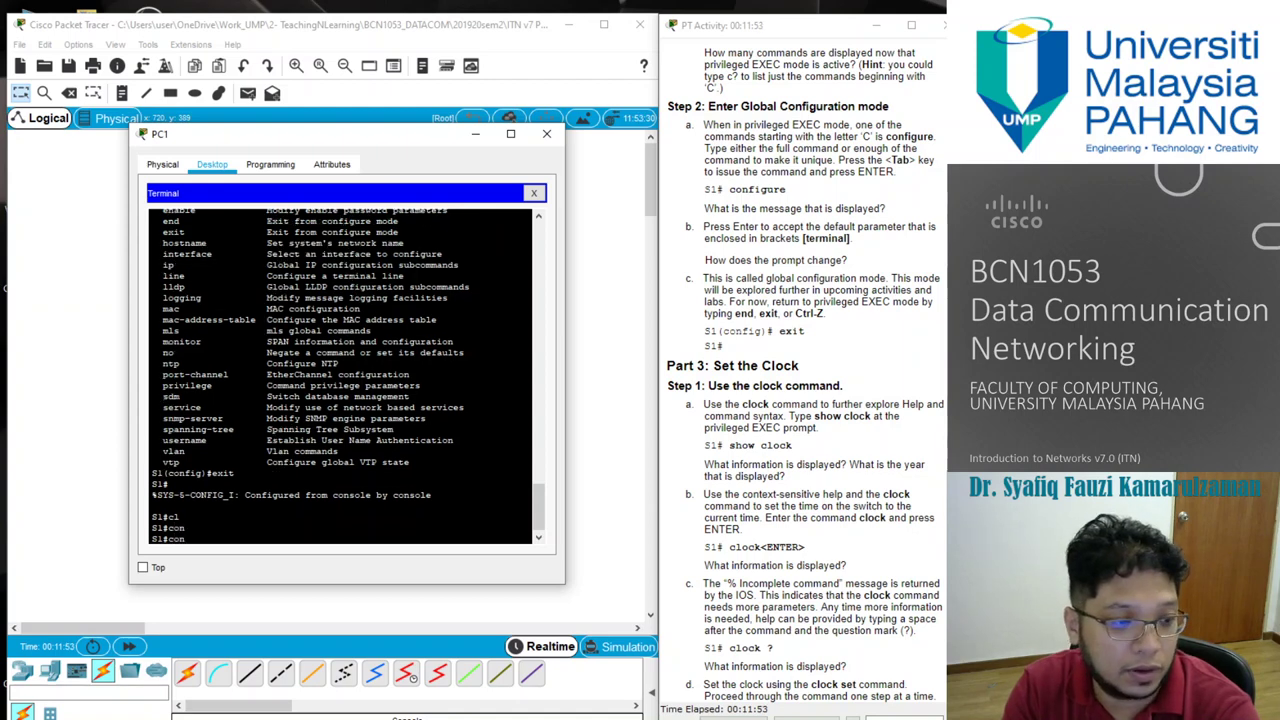
{"action": "key", "text": "BackSpace"}
{"action": "key", "text": "BackSpace"}
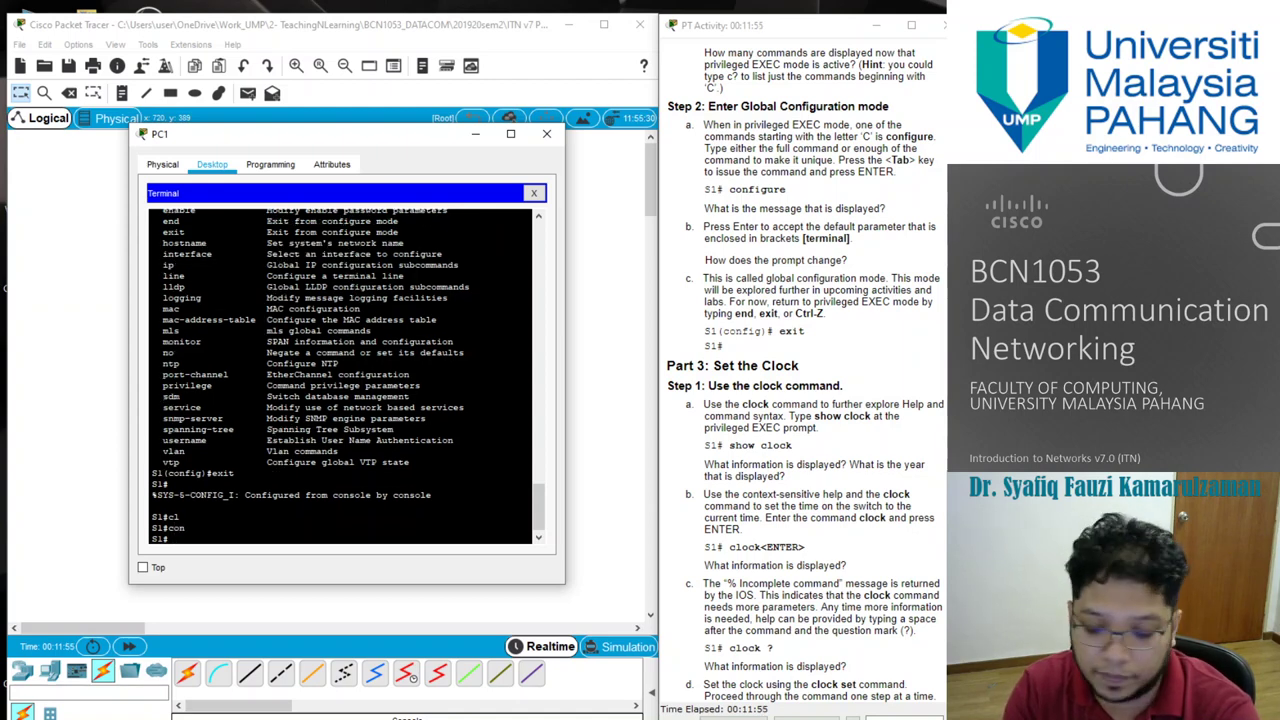
Step: List the privileged EXEC commands again with ? and page through to the end of the list
{"action": "type", "text": "?"}
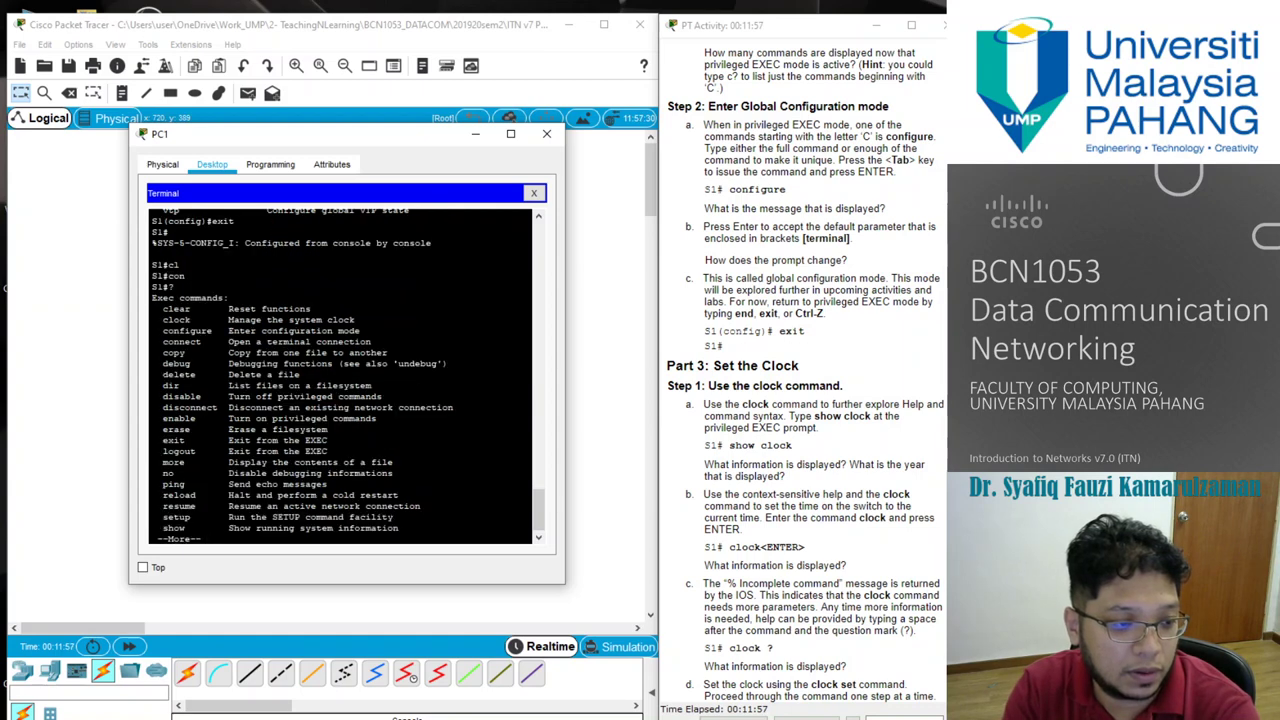
{"action": "key", "text": "Return"}
{"action": "key", "text": "Return"}
{"action": "key", "text": "Return"}
{"action": "key", "text": "Return"}
{"action": "key", "text": "Return"}
{"action": "key", "text": "Return"}
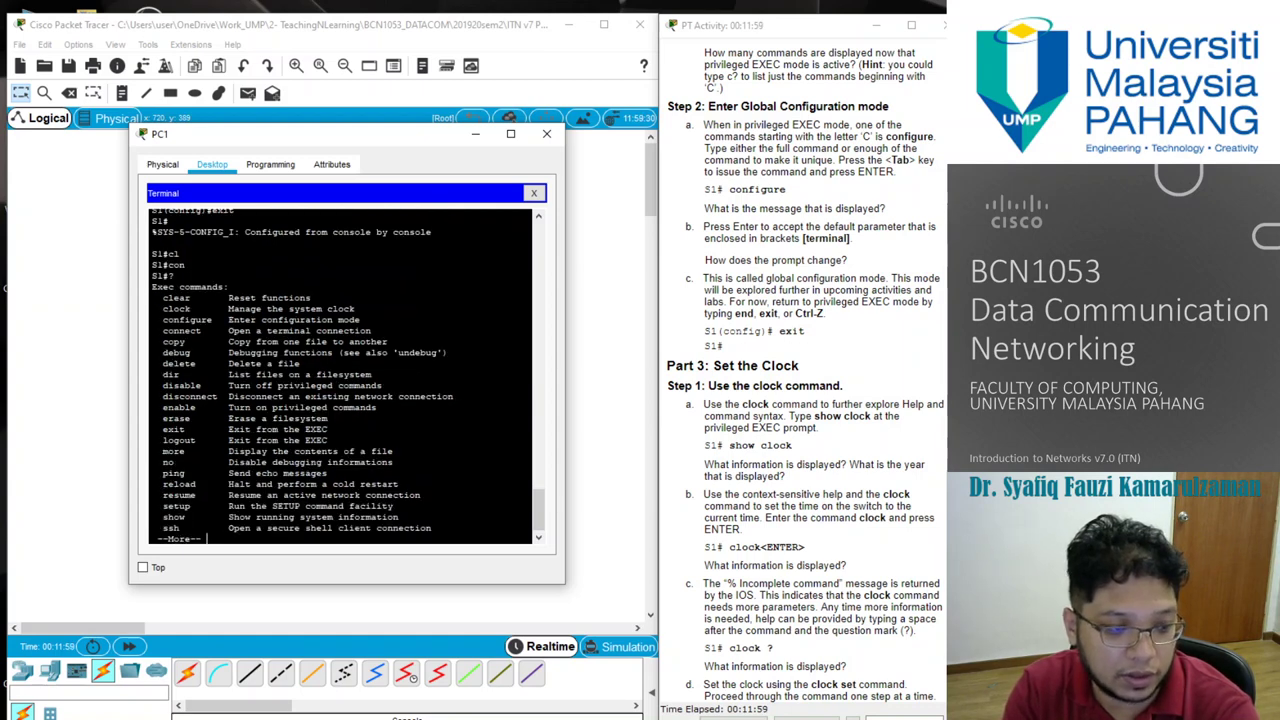
{"action": "key", "text": "Return"}
{"action": "key", "text": "Return"}
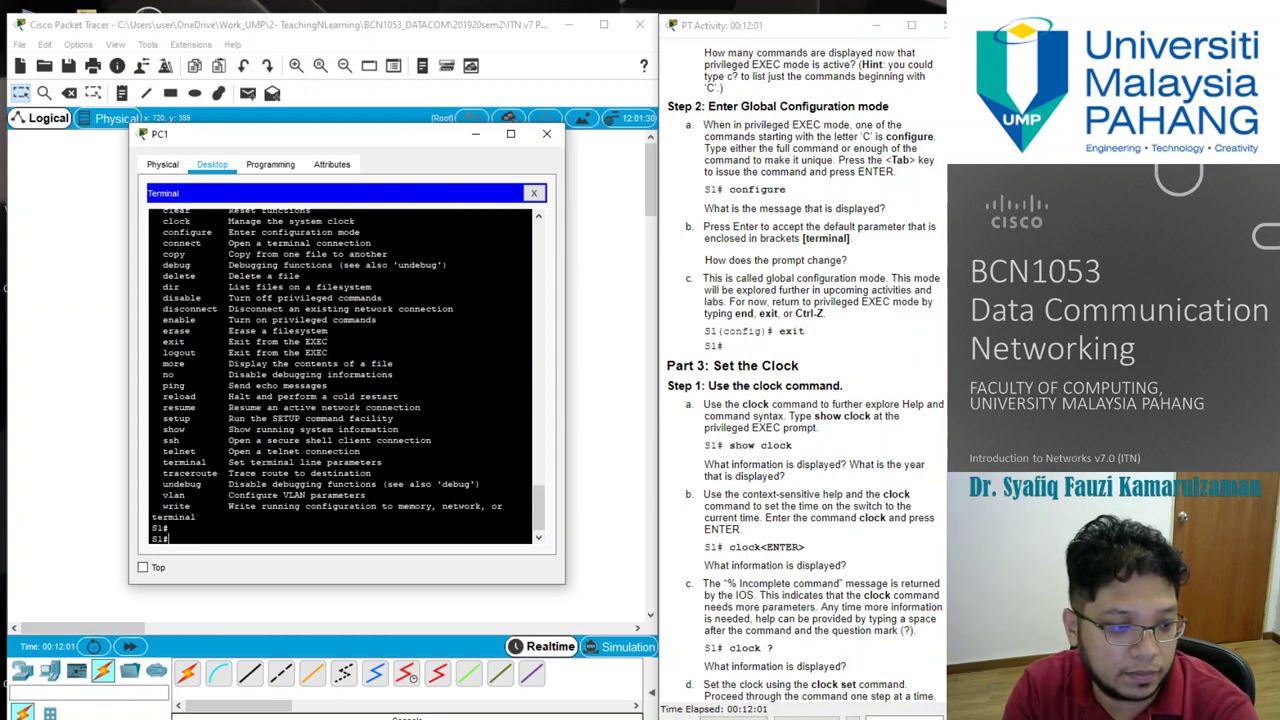
{"action": "type", "text": "configure"}
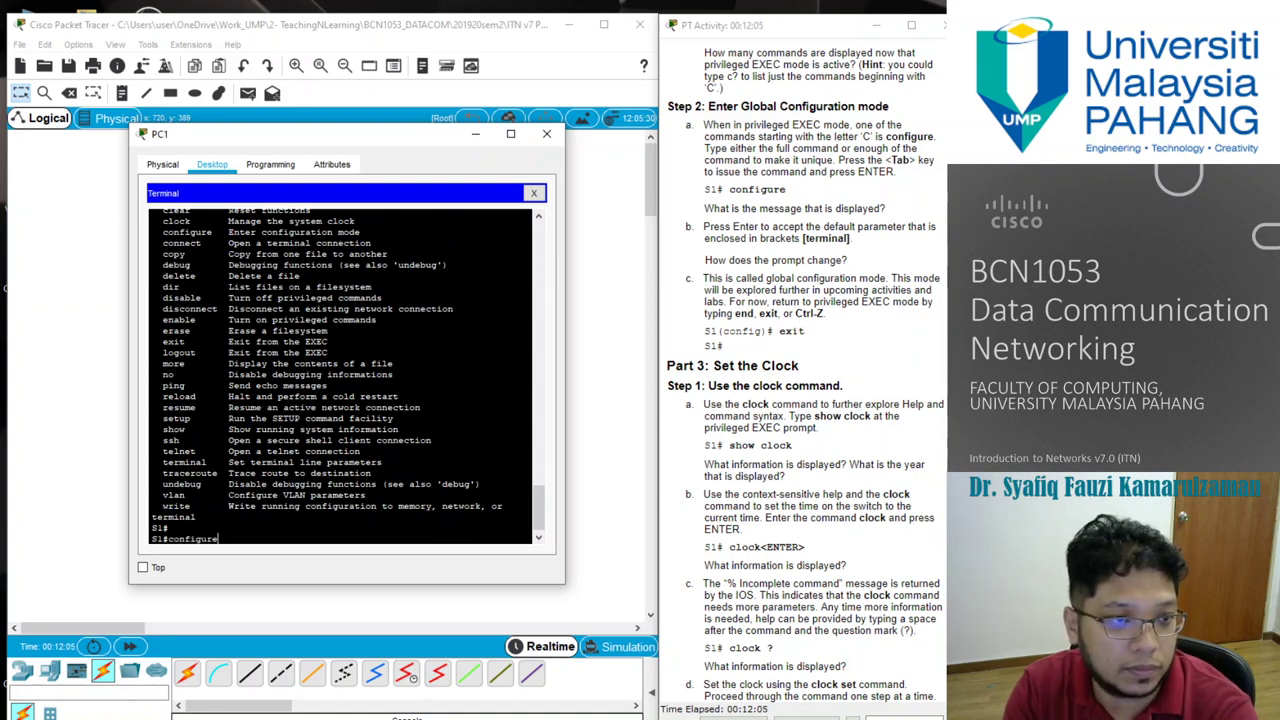
{"action": "key", "text": "BackSpace"}
{"action": "key", "text": "BackSpace"}
{"action": "key", "text": "BackSpace"}
{"action": "key", "text": "BackSpace"}
{"action": "key", "text": "BackSpace"}
{"action": "key", "text": "BackSpace"}
{"action": "key", "text": "BackSpace"}
{"action": "key", "text": "BackSpace"}
{"action": "key", "text": "BackSpace"}
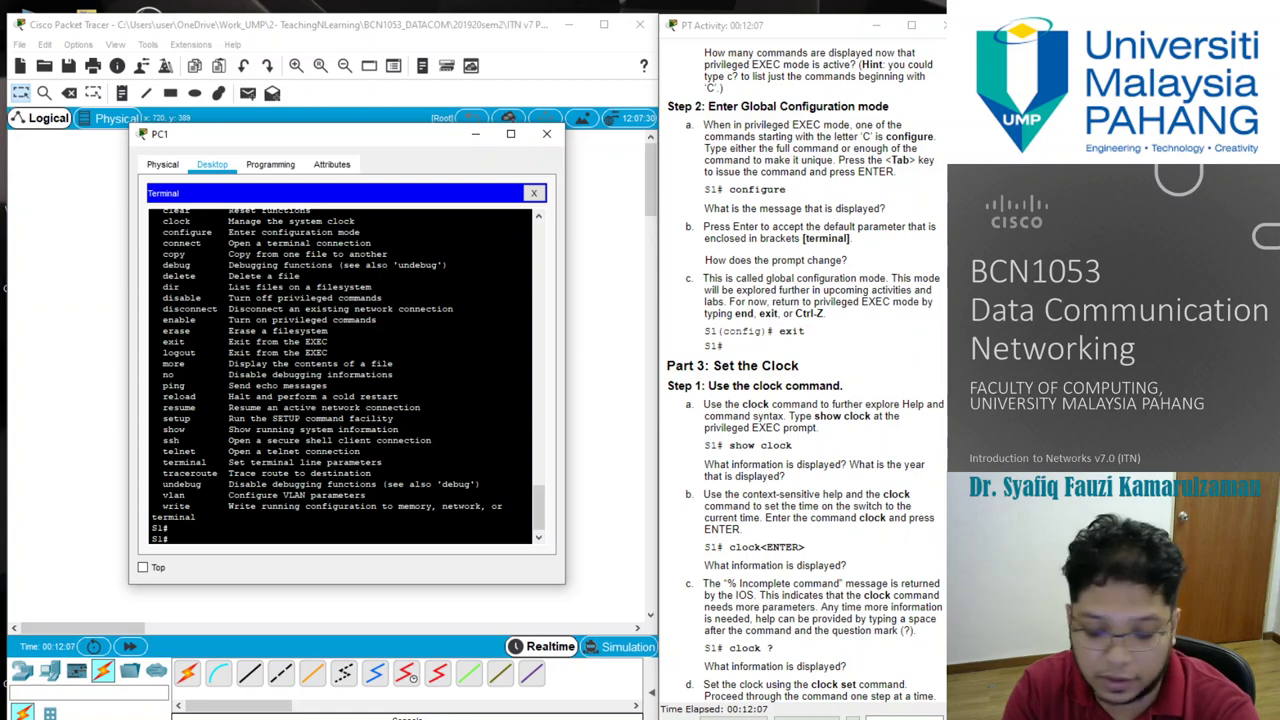
{"action": "type", "text": "cloc"}
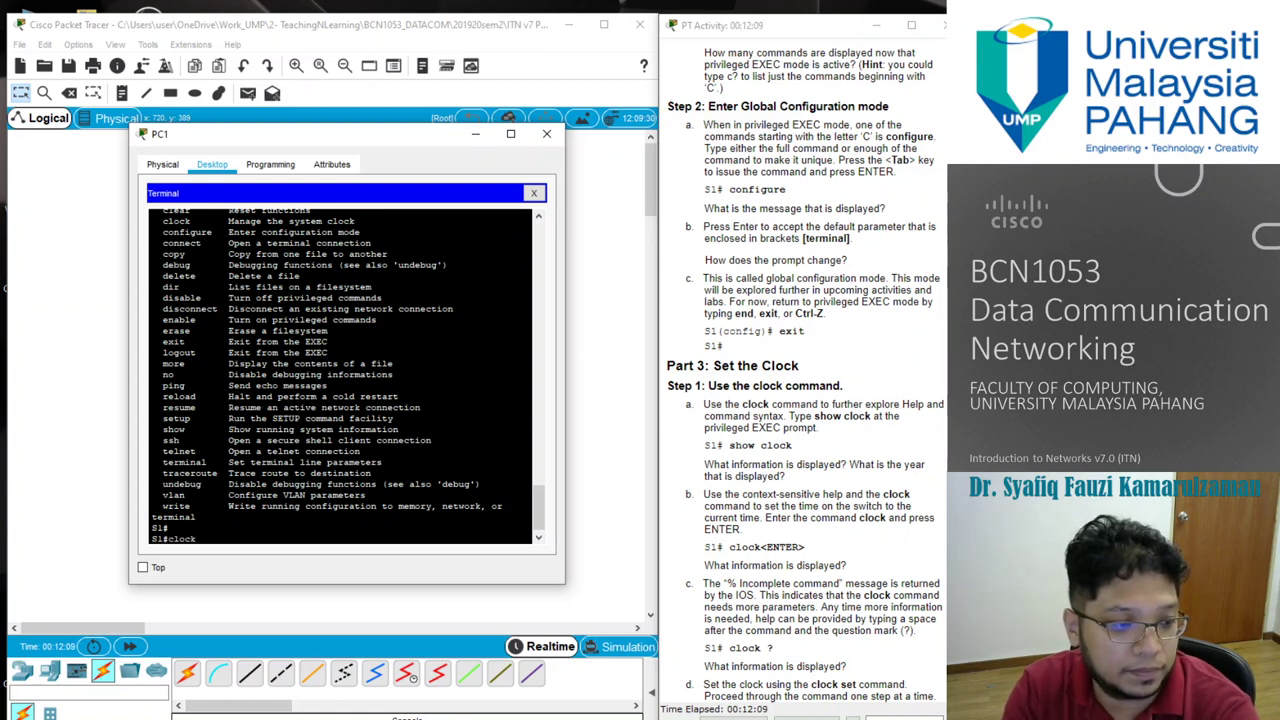
{"action": "type", "text": "k"}
{"action": "key", "text": "BackSpace"}
{"action": "key", "text": "BackSpace"}
{"action": "key", "text": "BackSpace"}
{"action": "key", "text": "BackSpace"}
{"action": "key", "text": "BackSpace"}
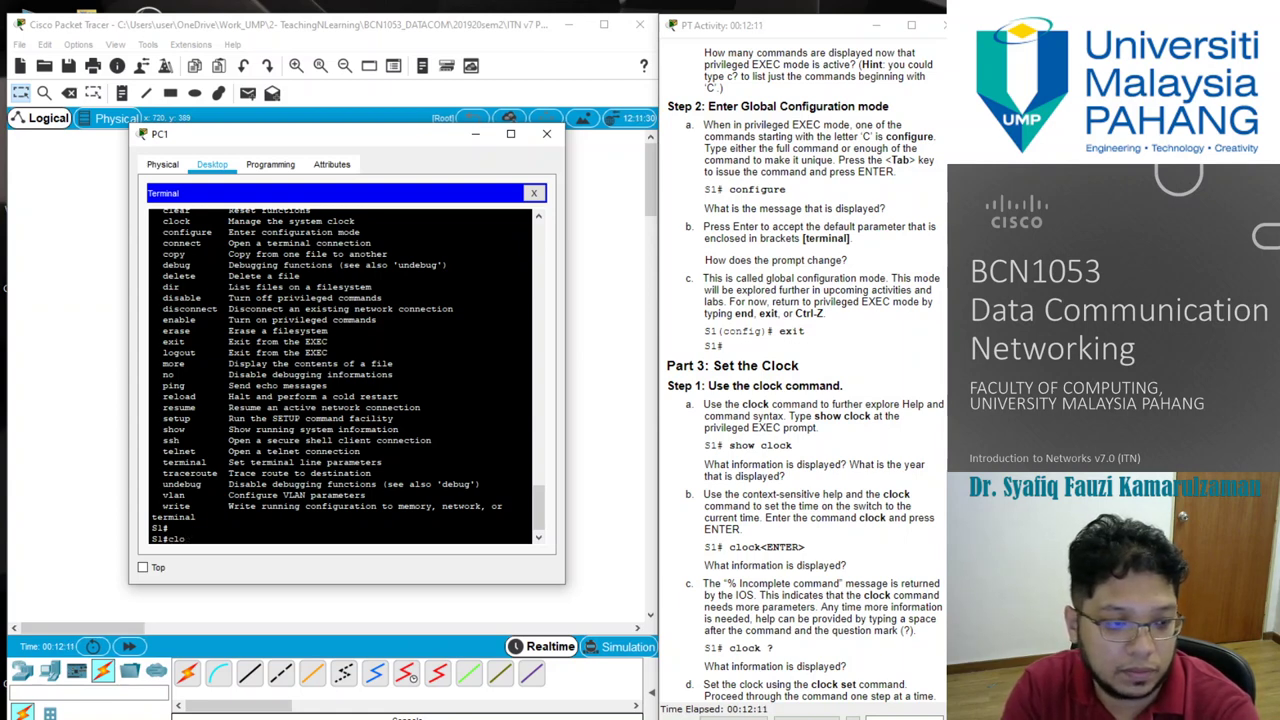
Step: Display the switch's time with show clock, and issue the clock command without parameters
{"action": "type", "text": "show clock"}
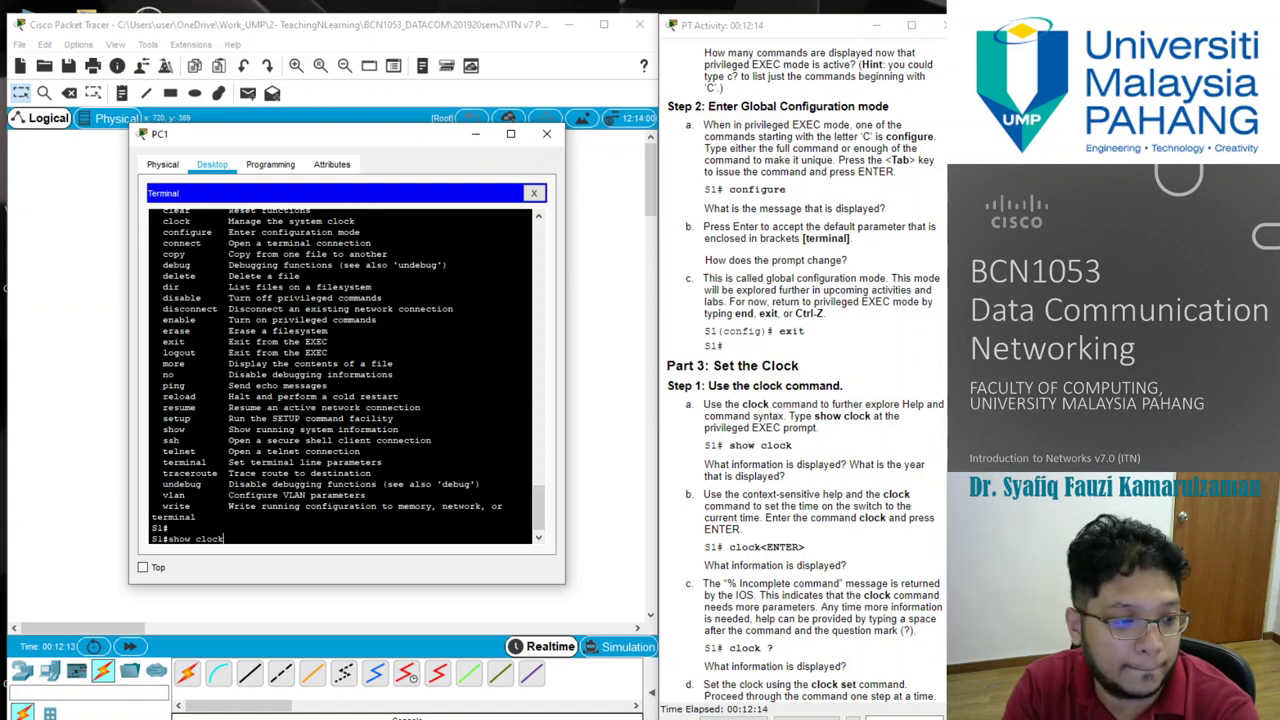
{"action": "key", "text": "Return"}
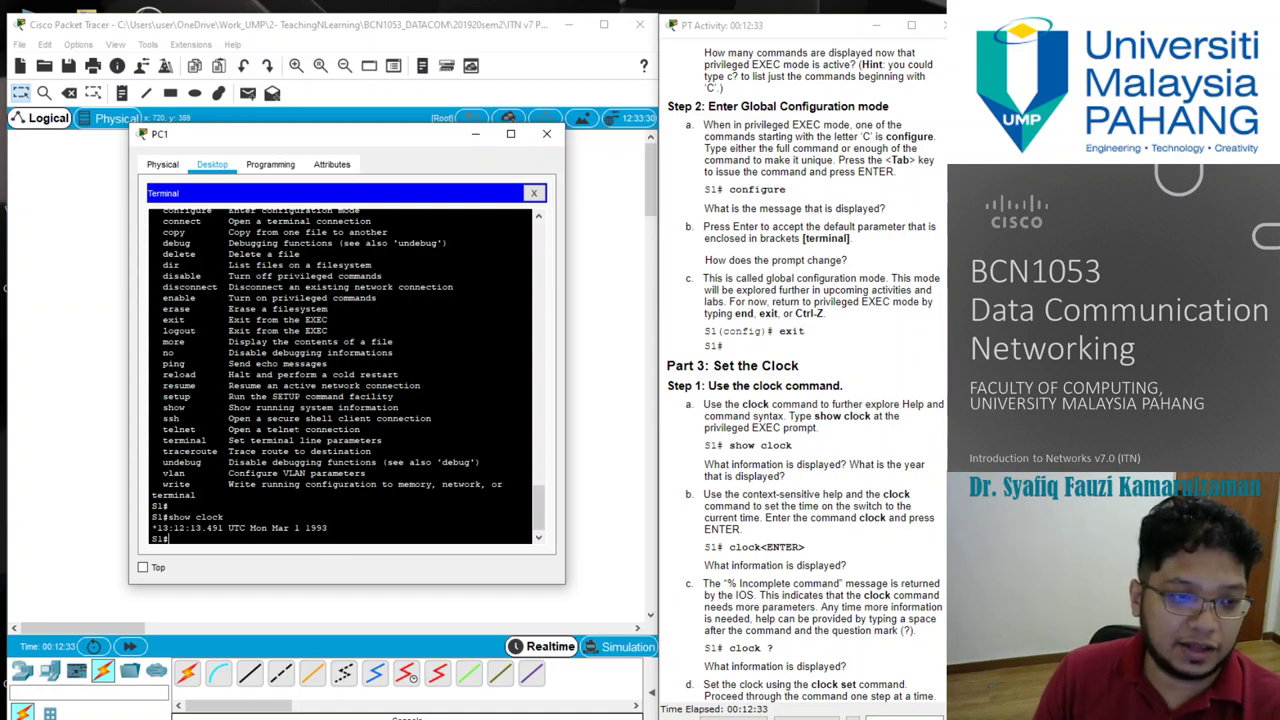
{"action": "scroll", "coordinate": [838, 461], "scroll_direction": "down", "scroll_amount": 1}
{"action": "scroll", "coordinate": [838, 461], "scroll_direction": "down", "scroll_amount": 1}
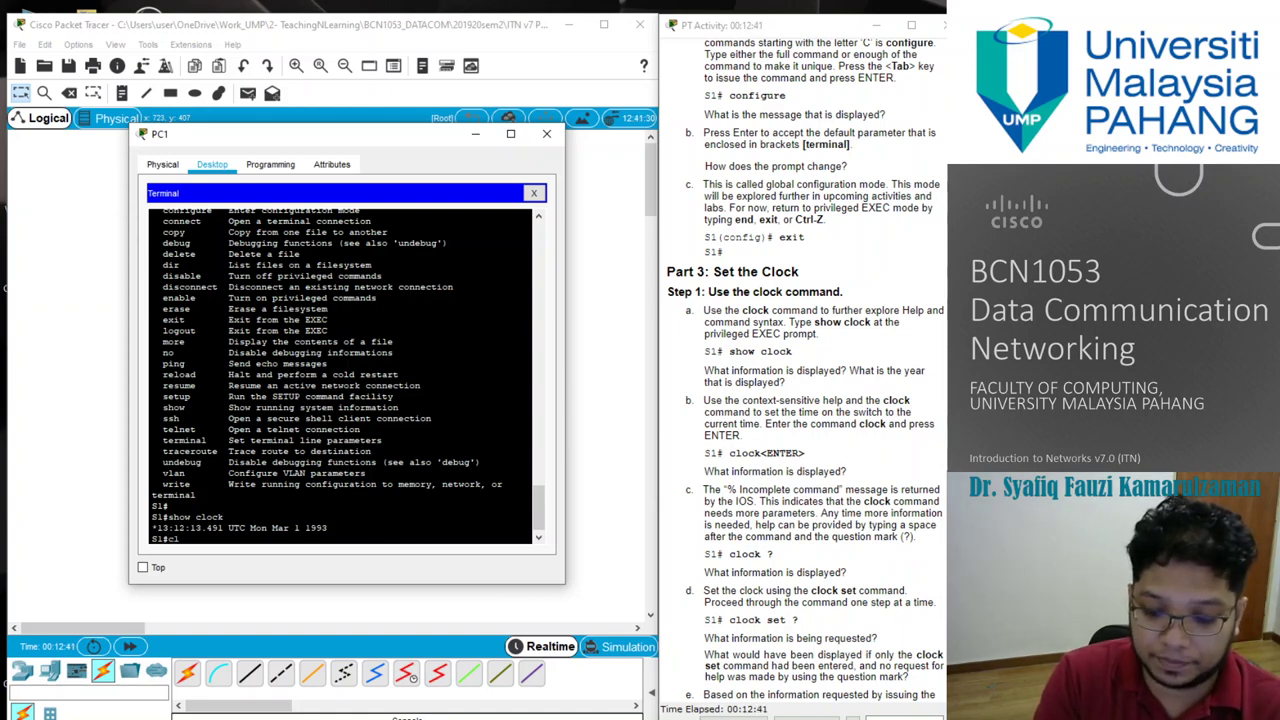
{"action": "type", "text": "ock"}
{"action": "key", "text": "Return"}
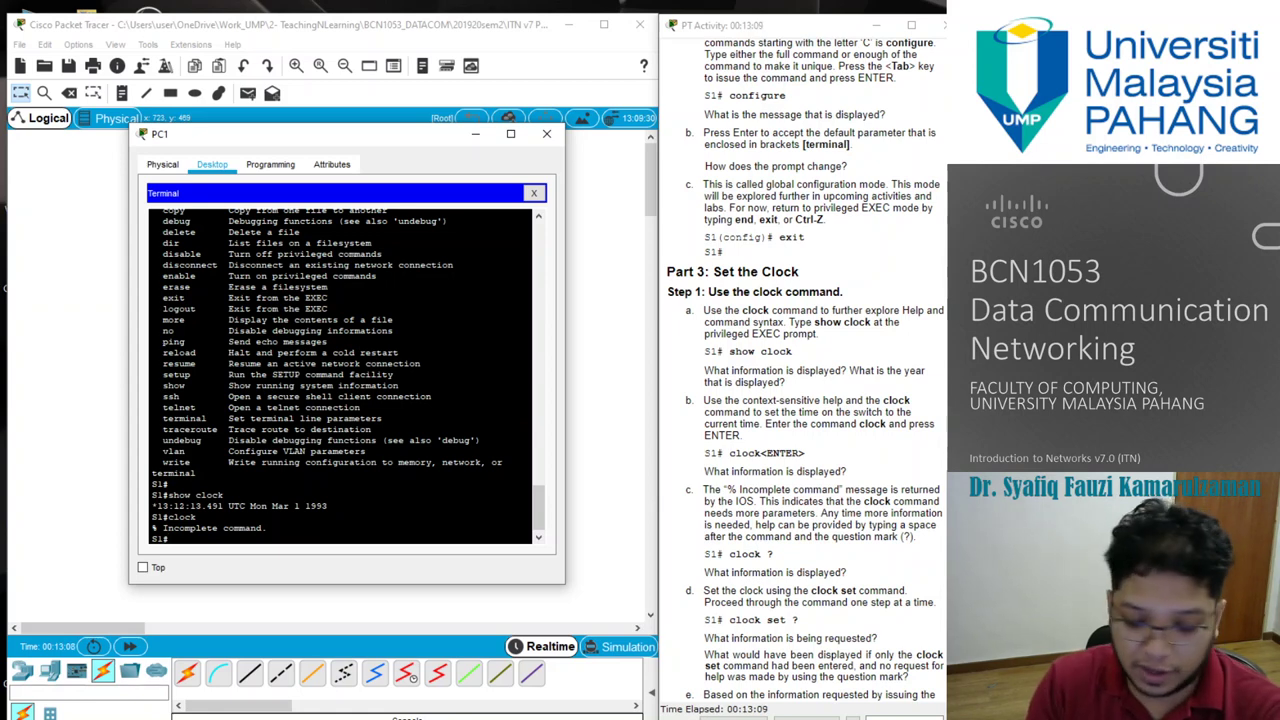
Step: Correct the misspelled clack entry, request help with clock? and issue clock without parameters again
{"action": "type", "text": "clack?"}
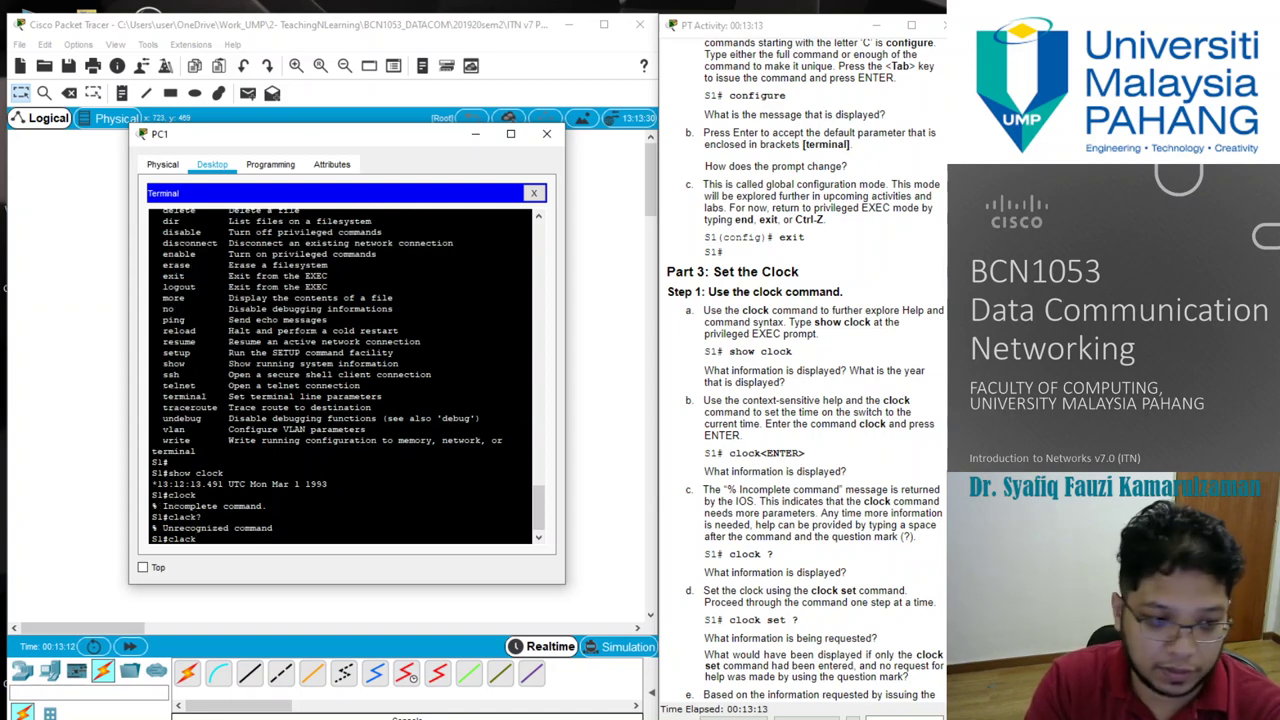
{"action": "key", "text": "BackSpace"}
{"action": "key", "text": "BackSpace"}
{"action": "key", "text": "BackSpace"}
{"action": "type", "text": "ock"}
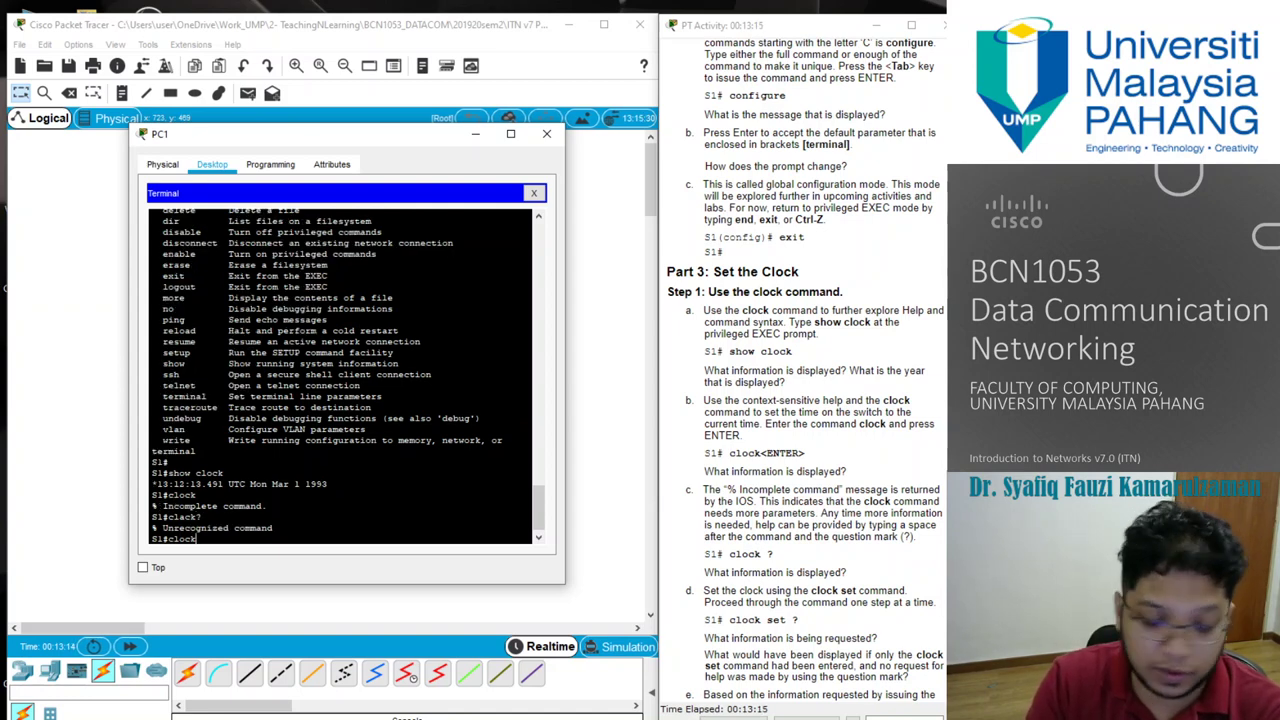
{"action": "type", "text": "?"}
{"action": "key", "text": "Return"}
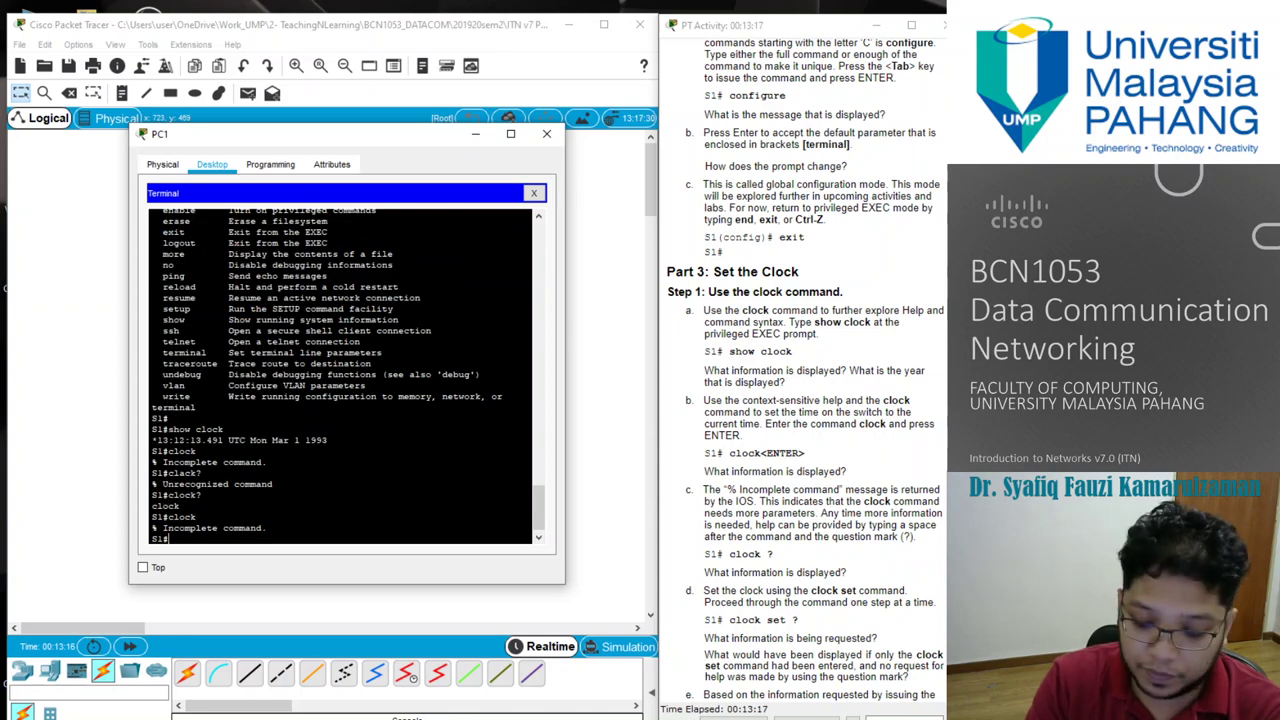
Step: Repeat the clock? help request, and list all privileged EXEC commands with ? from an empty prompt
{"action": "type", "text": "clock?"}
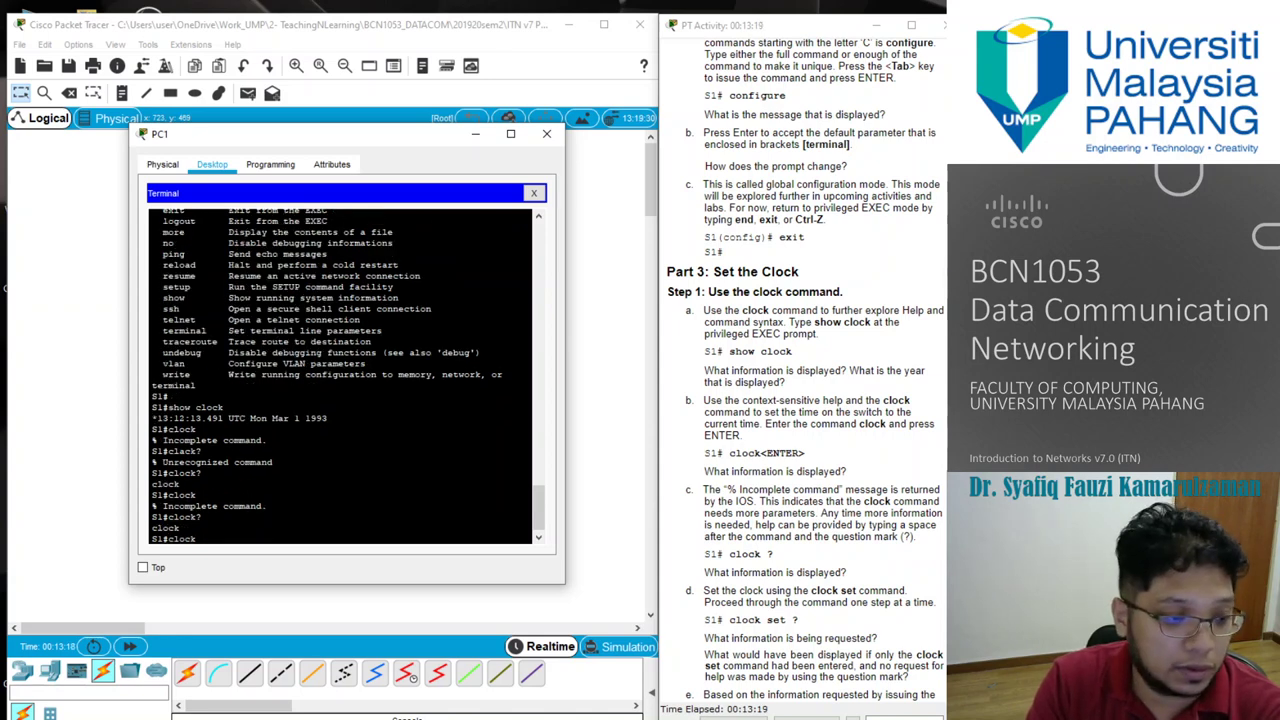
{"action": "type", "text": "?"}
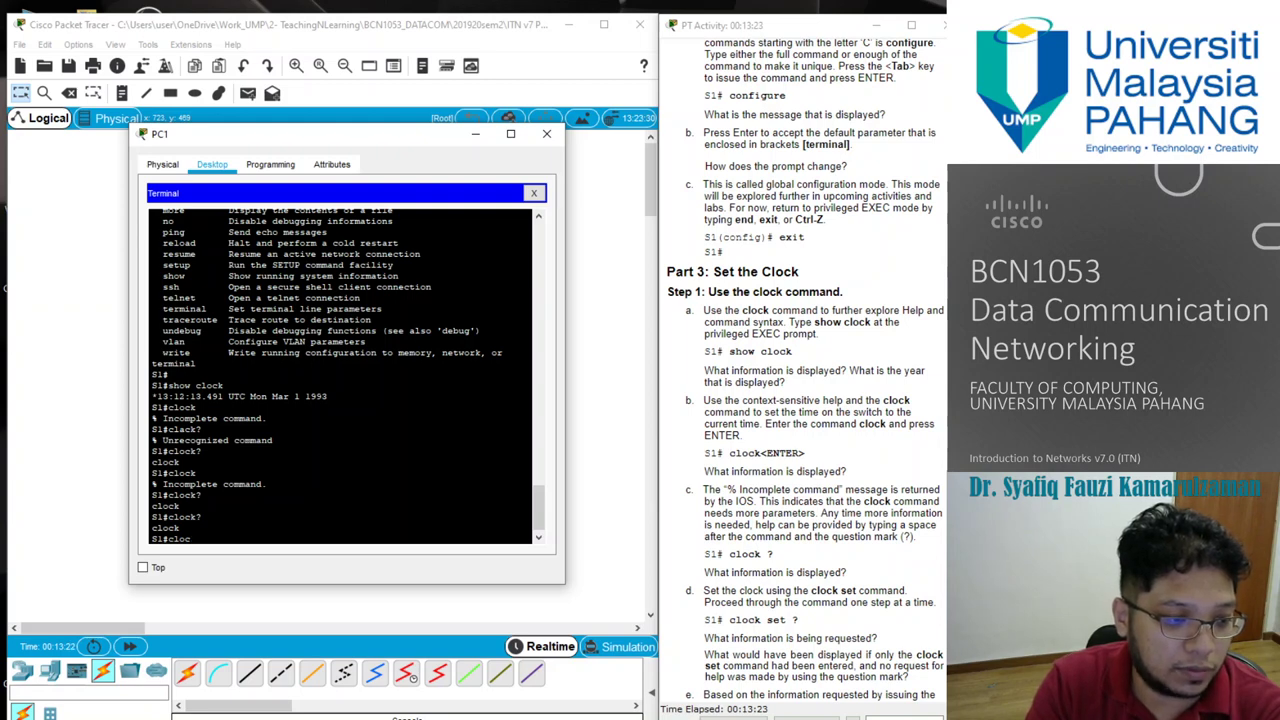
{"action": "key", "text": "BackSpace"}
{"action": "key", "text": "BackSpace"}
{"action": "key", "text": "BackSpace"}
{"action": "key", "text": "BackSpace"}
{"action": "type", "text": "?"}
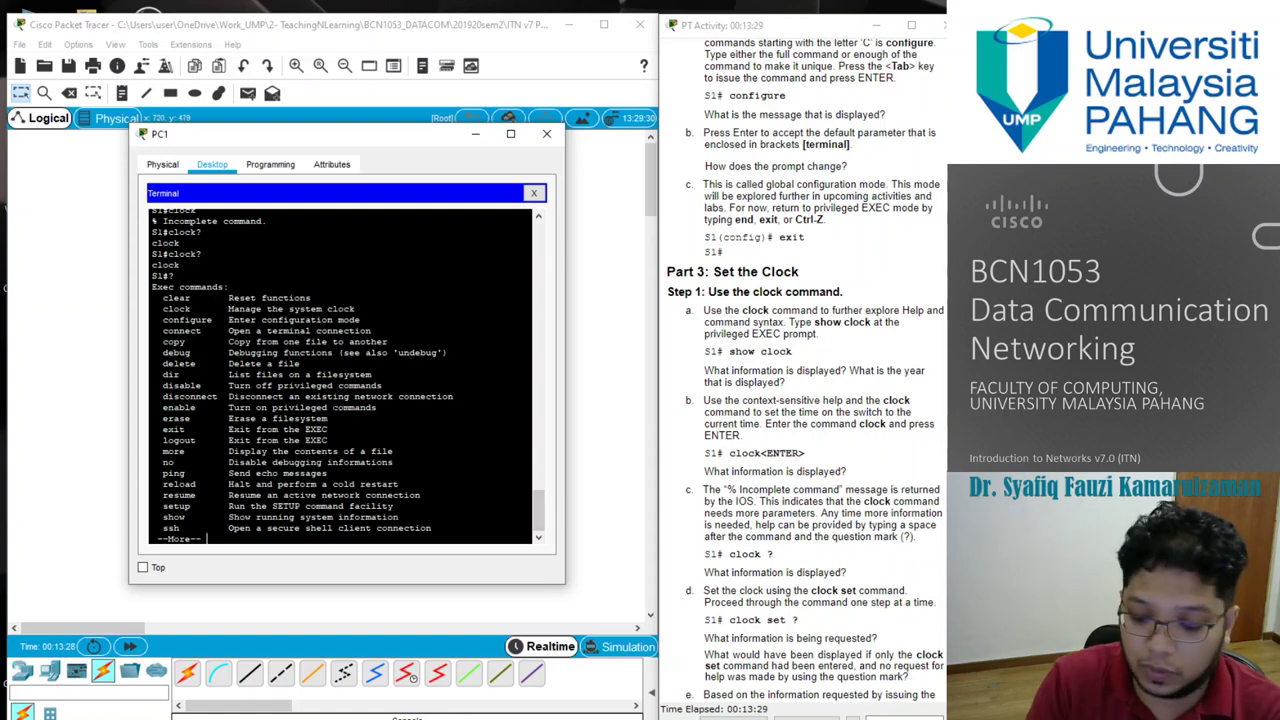
{"action": "key", "text": "space"}
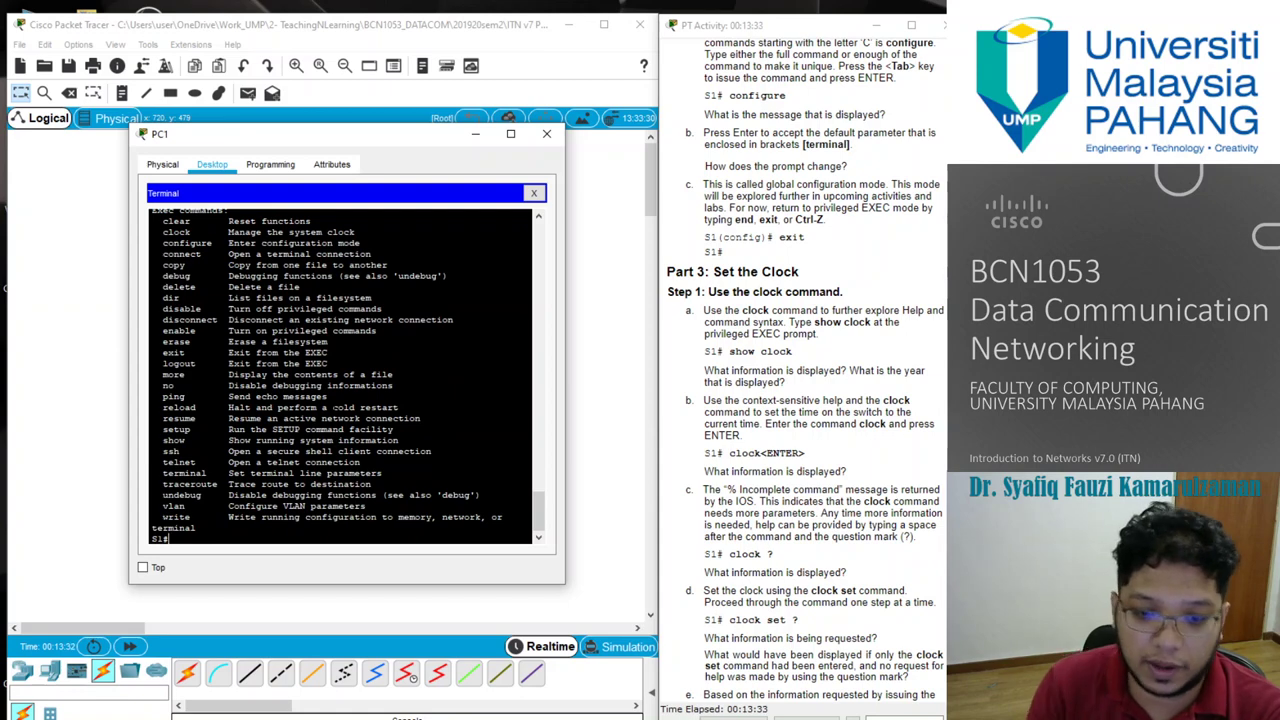
Step: Request the parameters available for the clock command with clock ?, including the space before the question mark
{"action": "scroll", "coordinate": [785, 572], "scroll_direction": "down", "scroll_amount": 3}
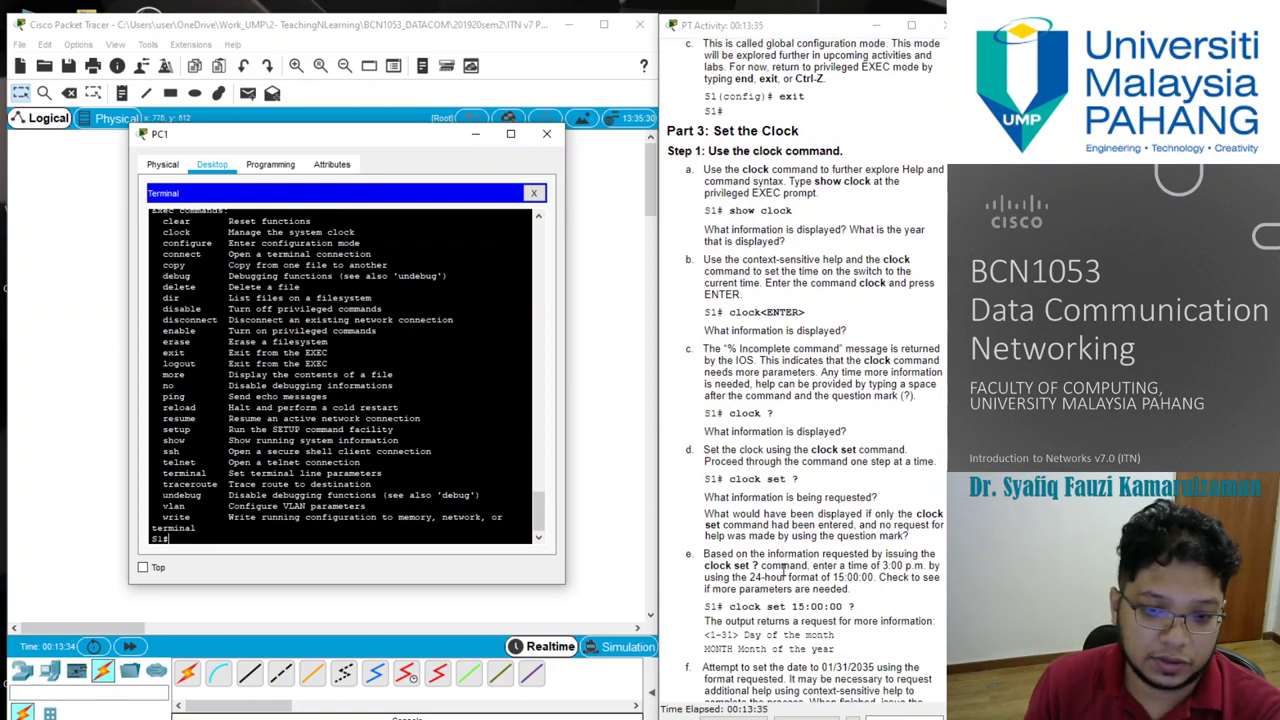
{"action": "type", "text": "cl"}
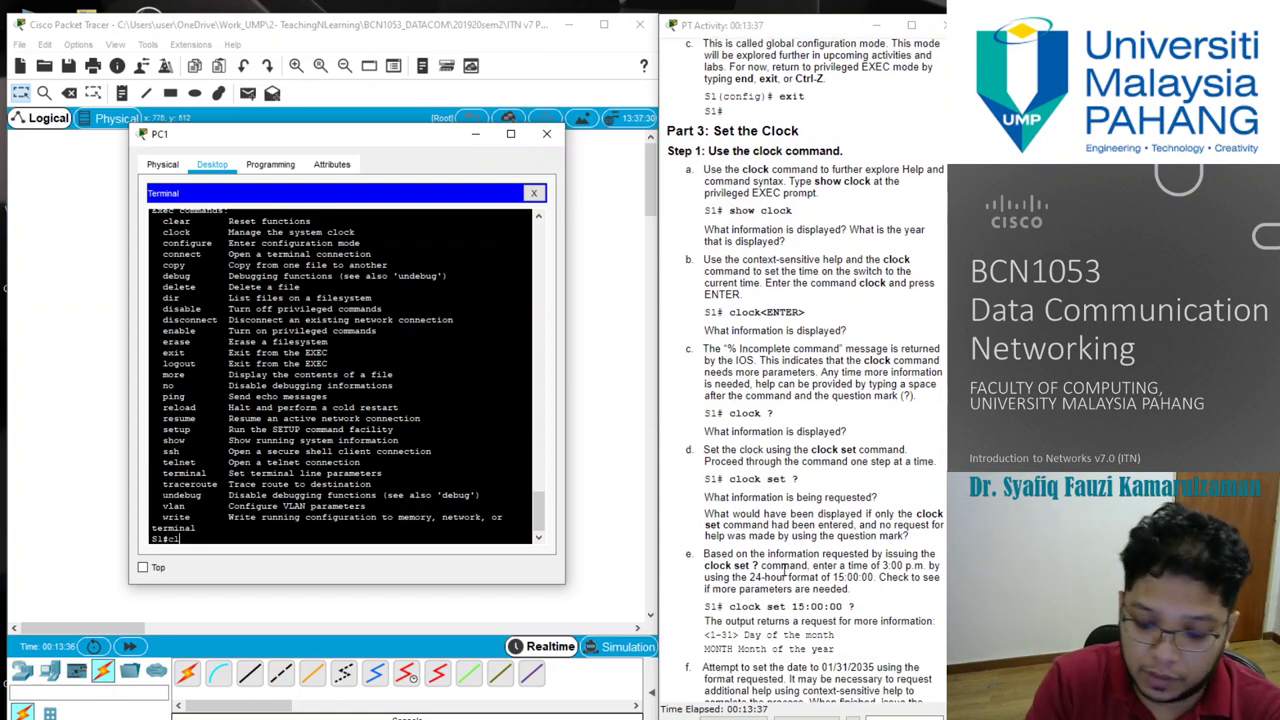
{"action": "type", "text": "ock "}
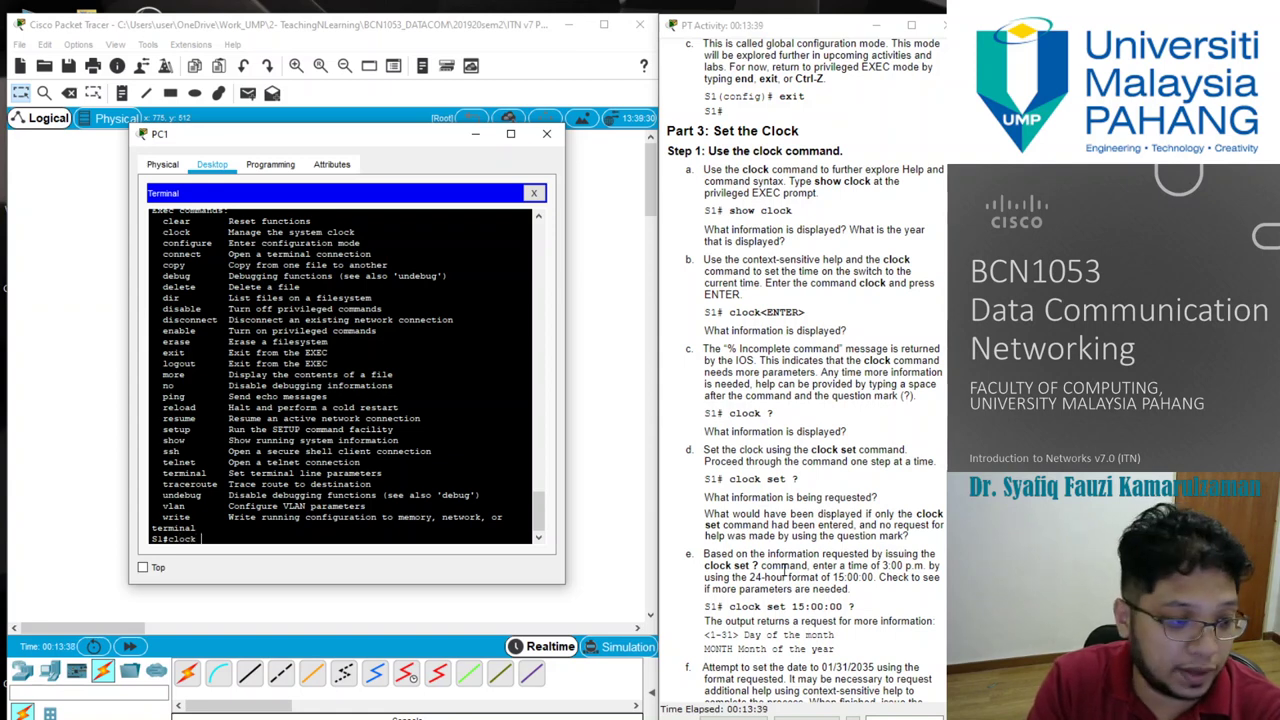
{"action": "type", "text": "?"}
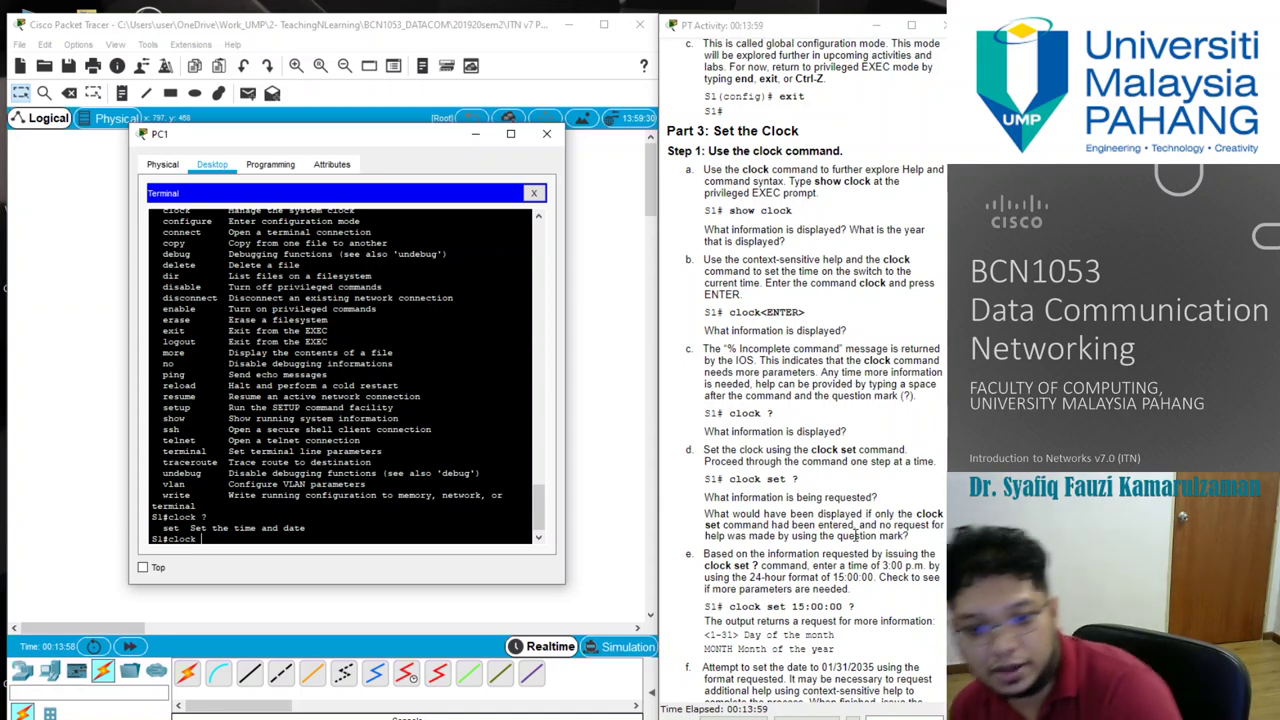
Step: Extend the entry to clock set ? to request help on the required time format
{"action": "scroll", "coordinate": [816, 558], "scroll_direction": "down", "scroll_amount": 1}
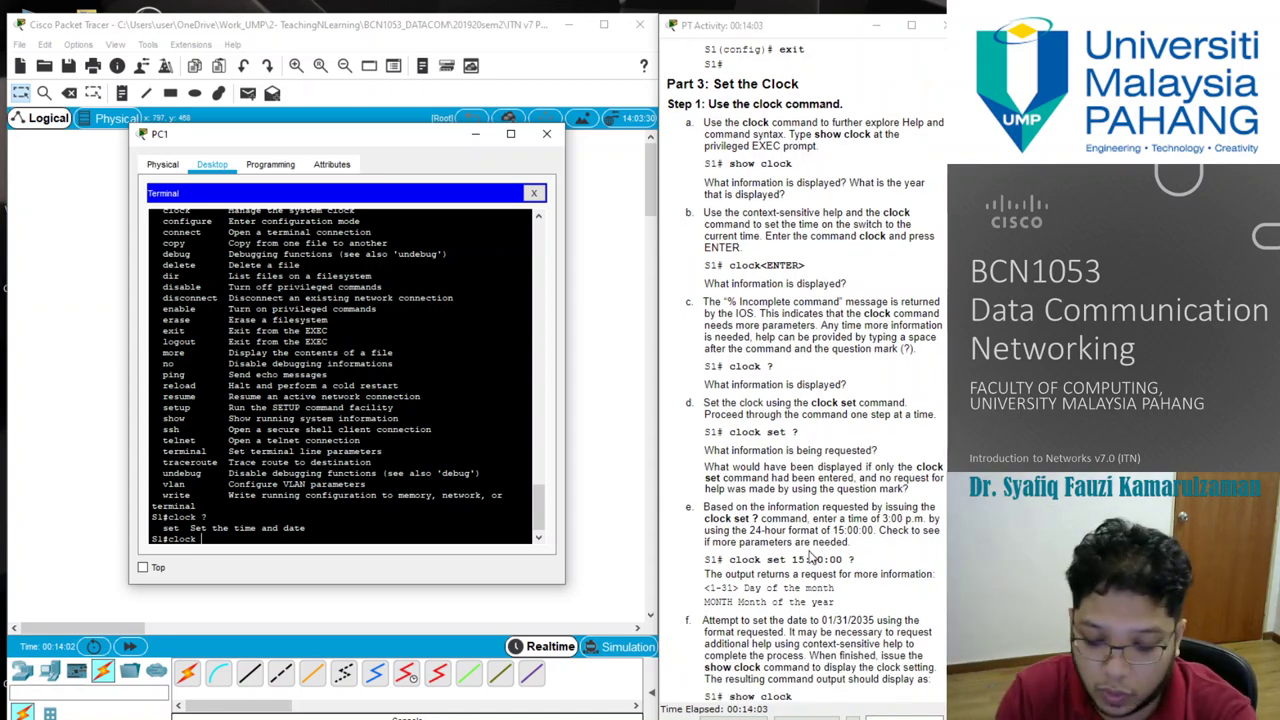
{"action": "type", "text": "set"}
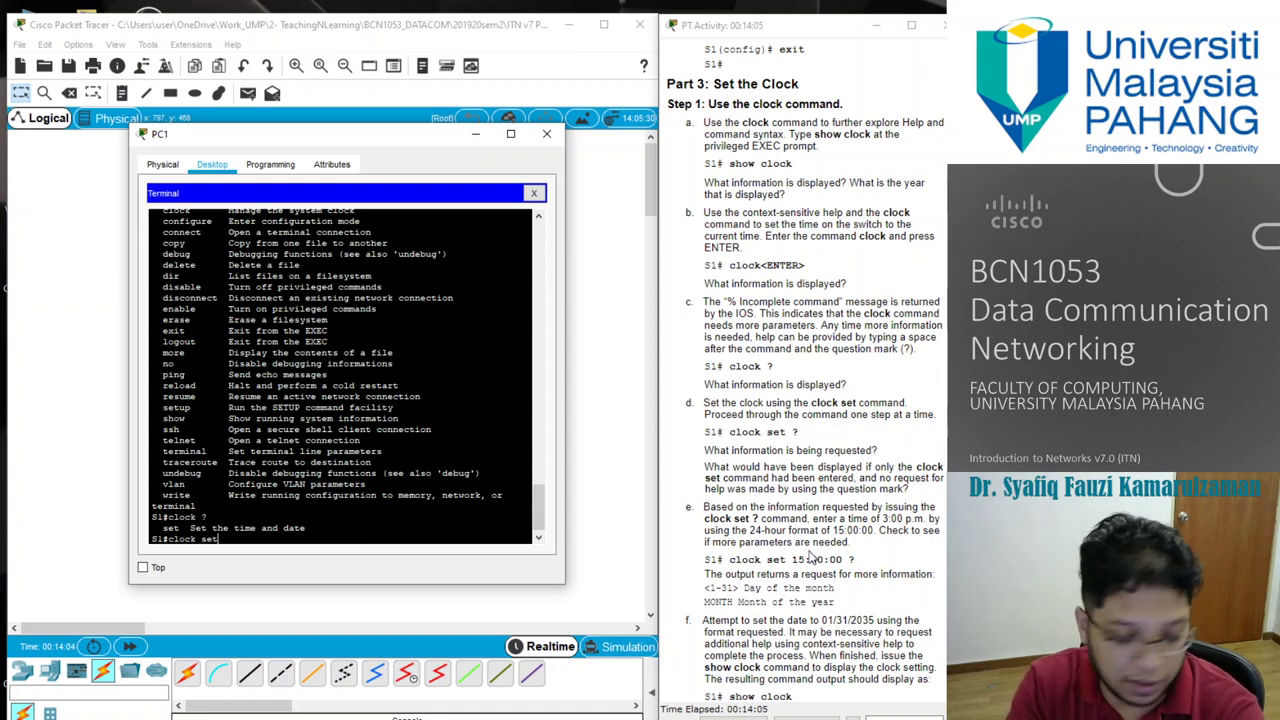
{"action": "type", "text": " ?"}
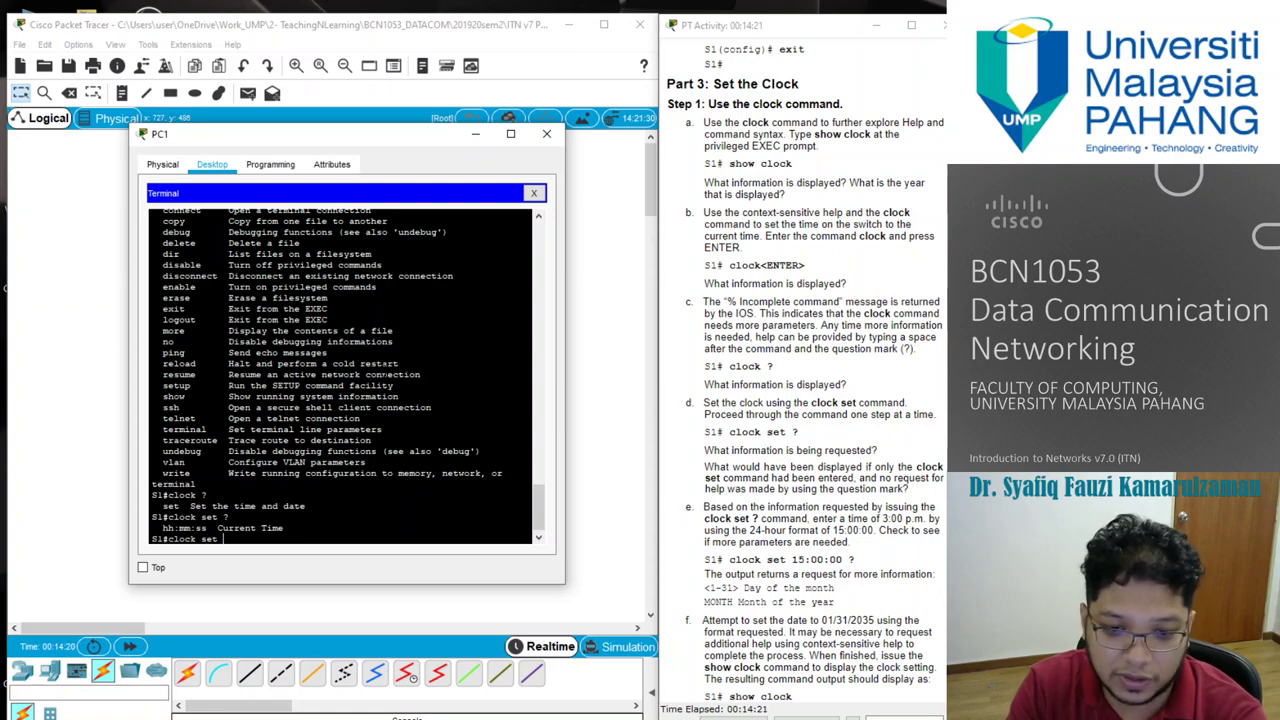
Step: Add the time 15:00:00 to the clock set entry and check for further parameters with ?
{"action": "type", "text": "15"}
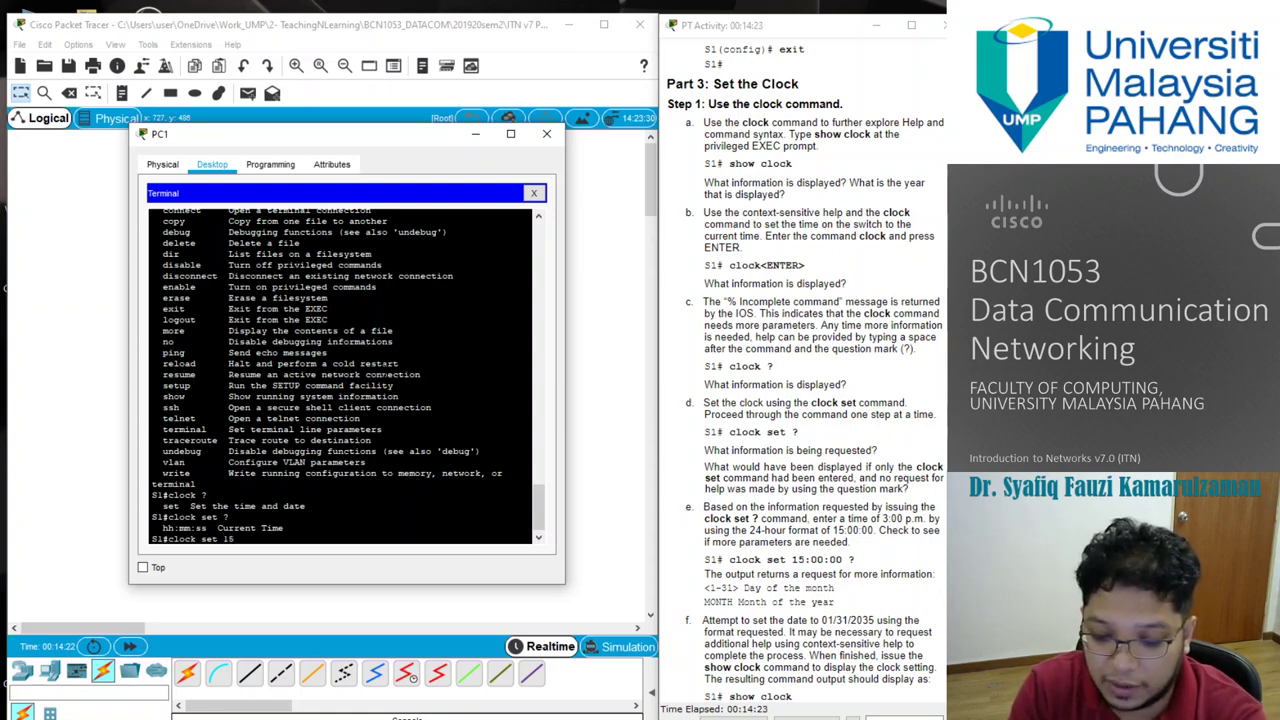
{"action": "type", "text": ":00:"}
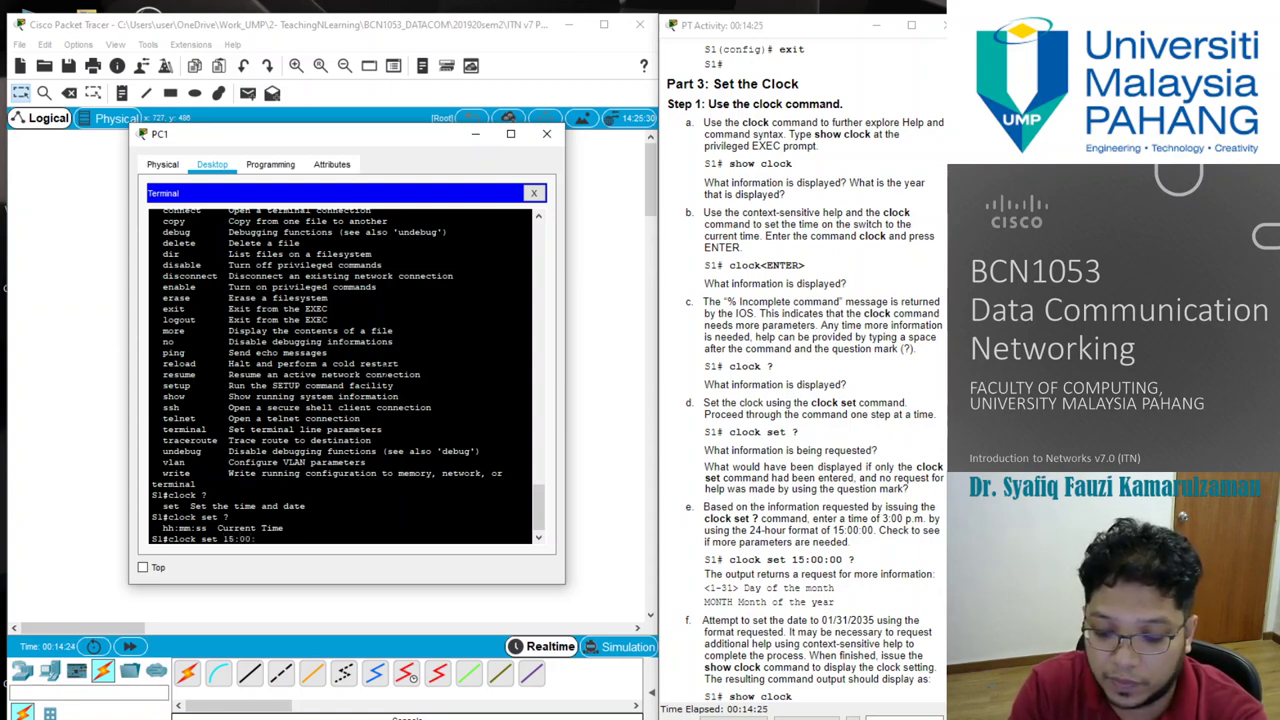
{"action": "type", "text": "00"}
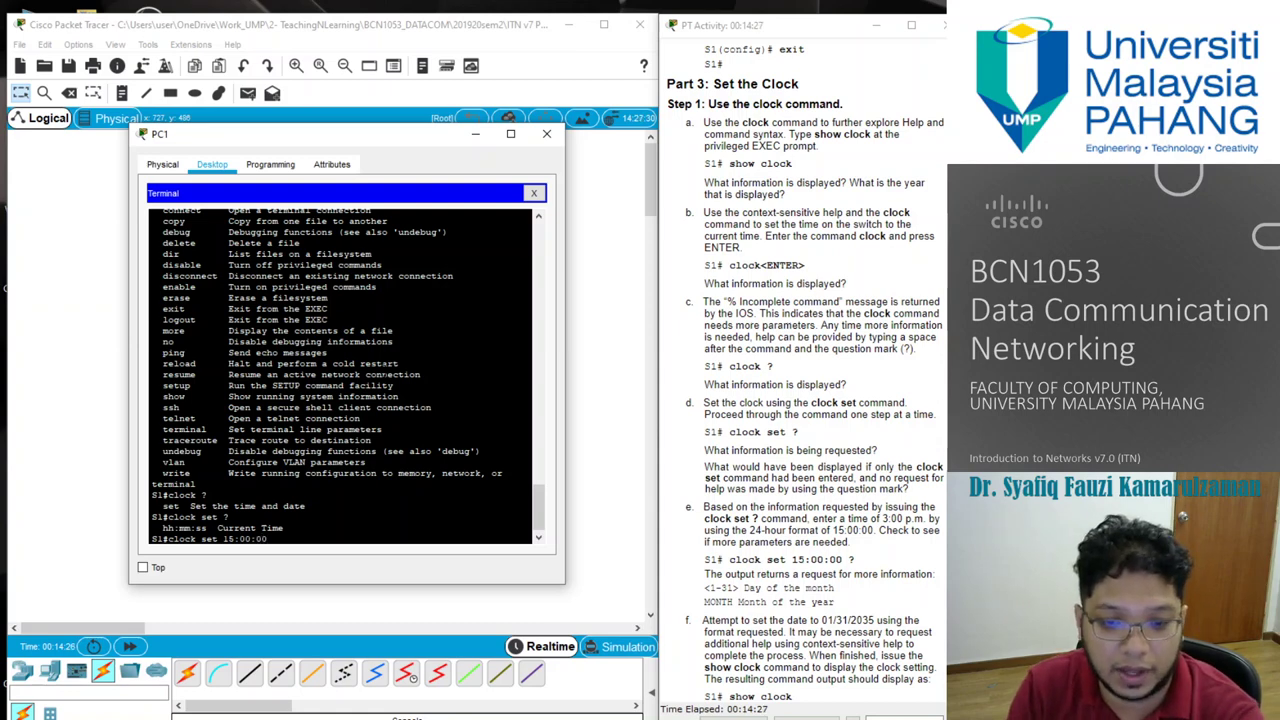
{"action": "type", "text": " ?"}
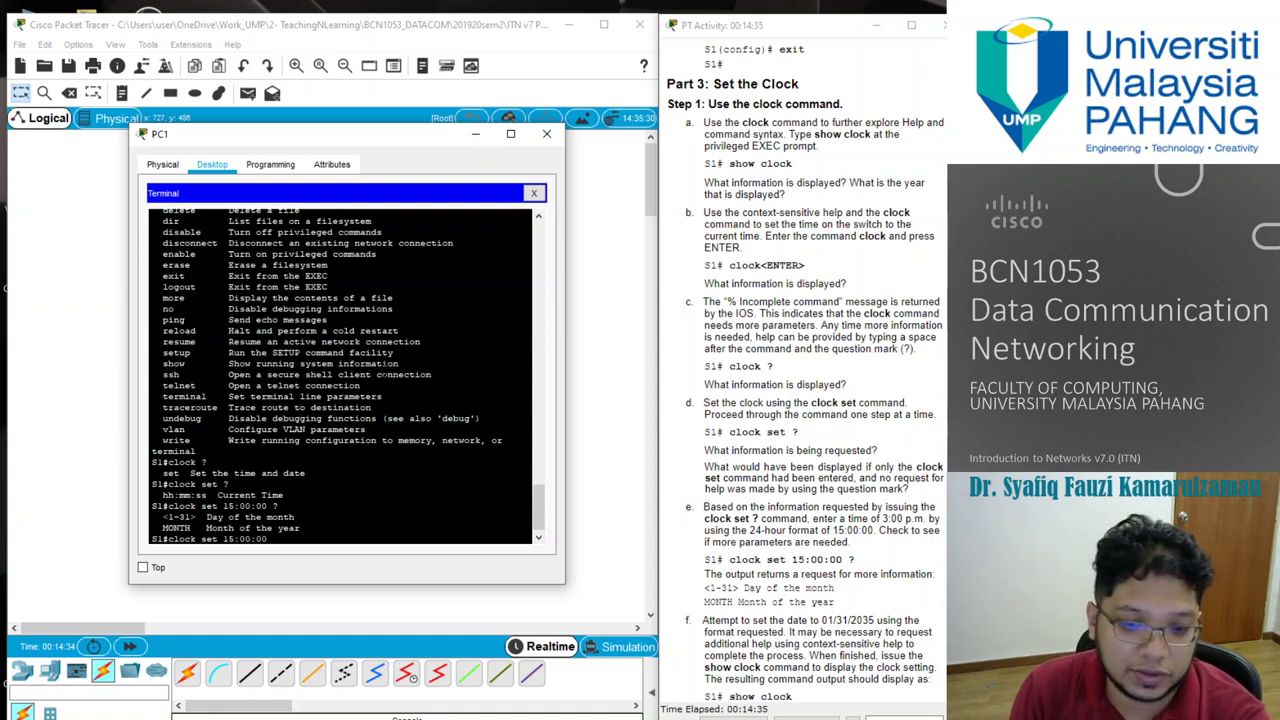
Step: Complete and issue the clock set command with time 15:00:00 and date 31 Jan 2035
{"action": "scroll", "coordinate": [829, 557], "scroll_direction": "down", "scroll_amount": 2}
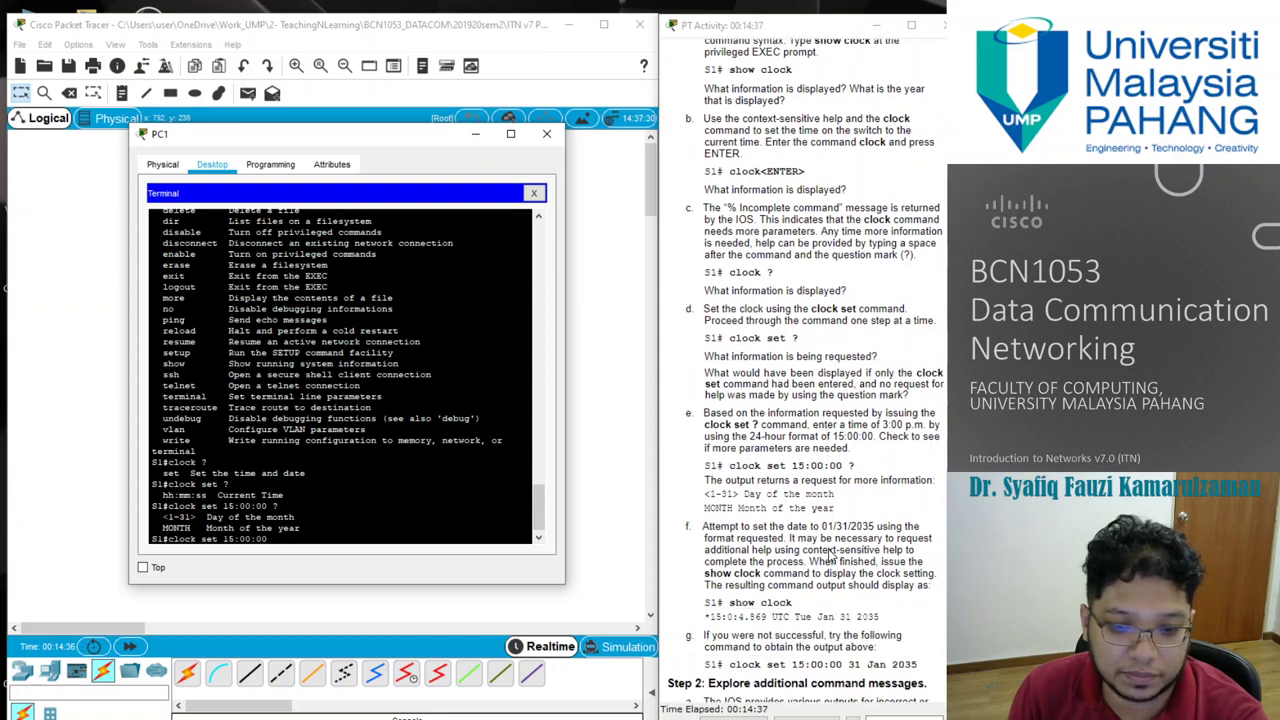
{"action": "scroll", "coordinate": [829, 557], "scroll_direction": "down", "scroll_amount": 1}
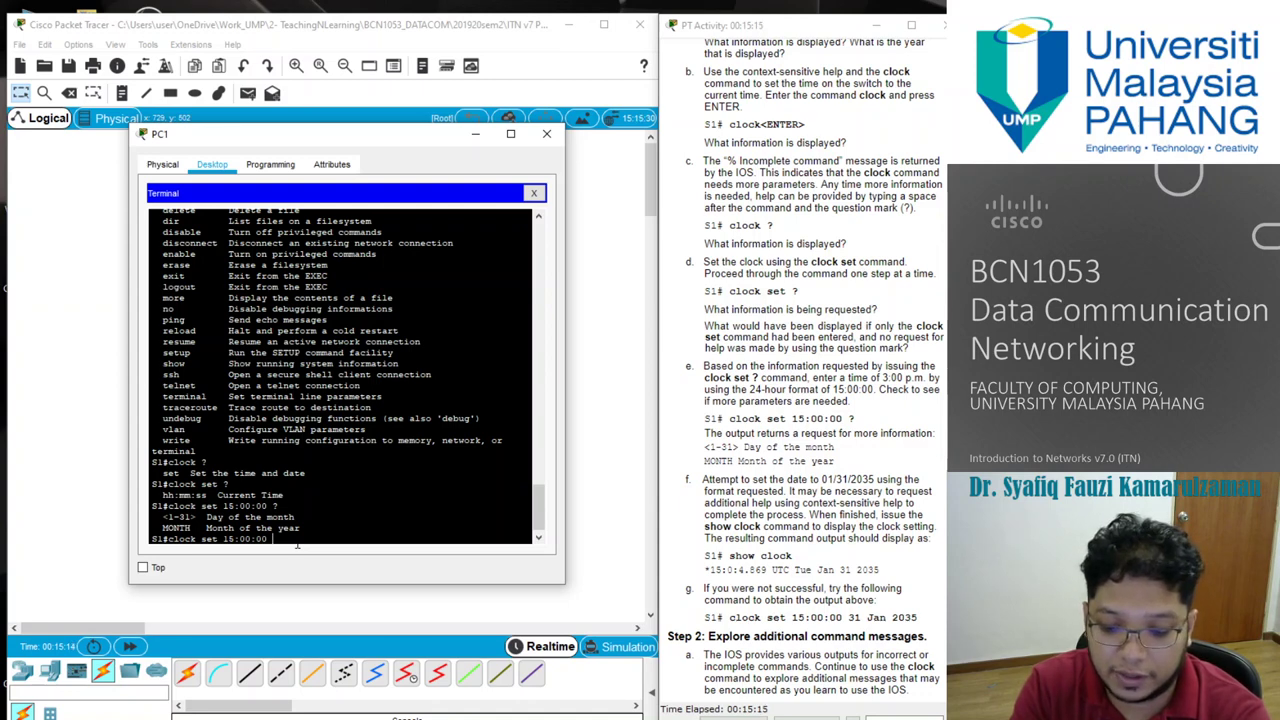
{"action": "type", "text": "1 Jan 2"}
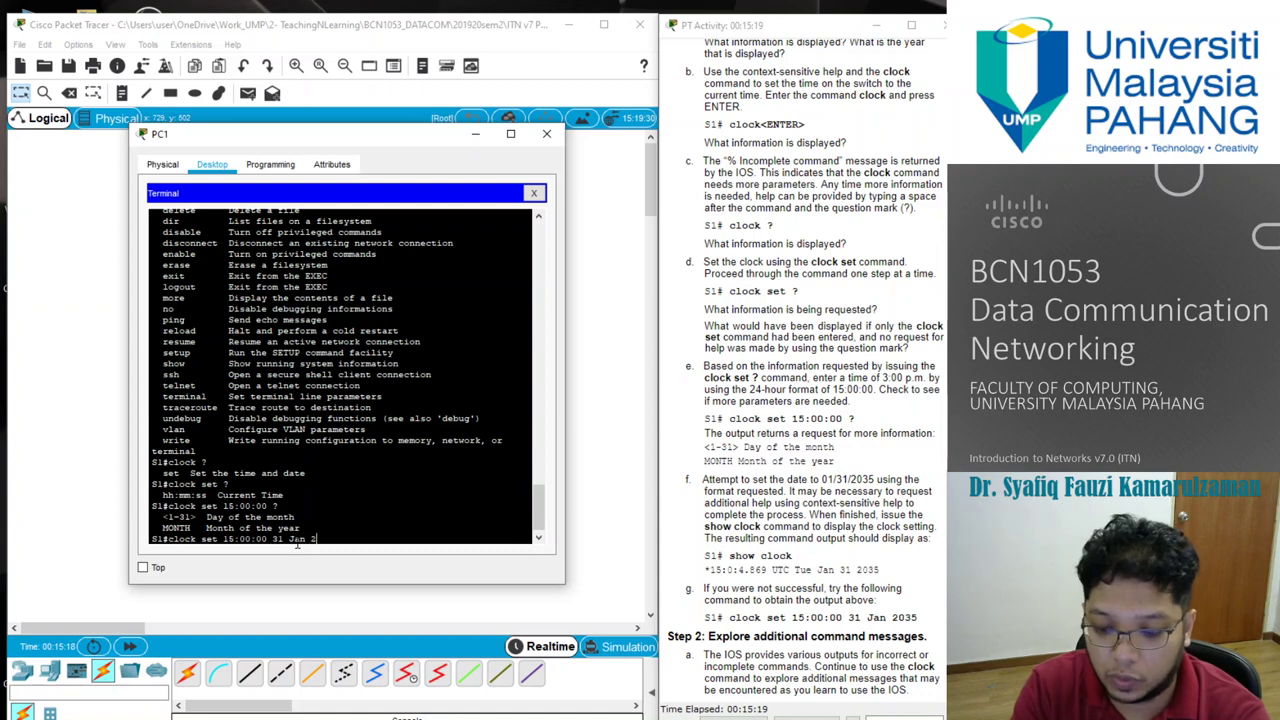
{"action": "type", "text": "035"}
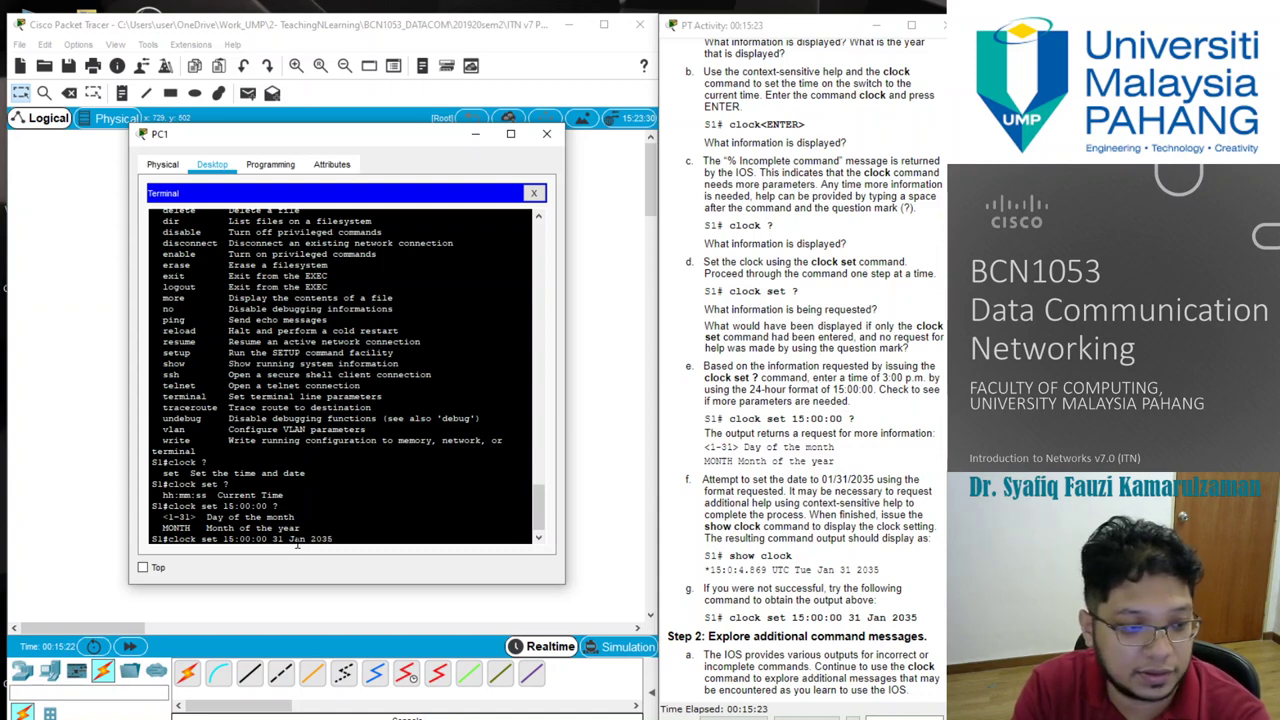
{"action": "key", "text": "Return"}
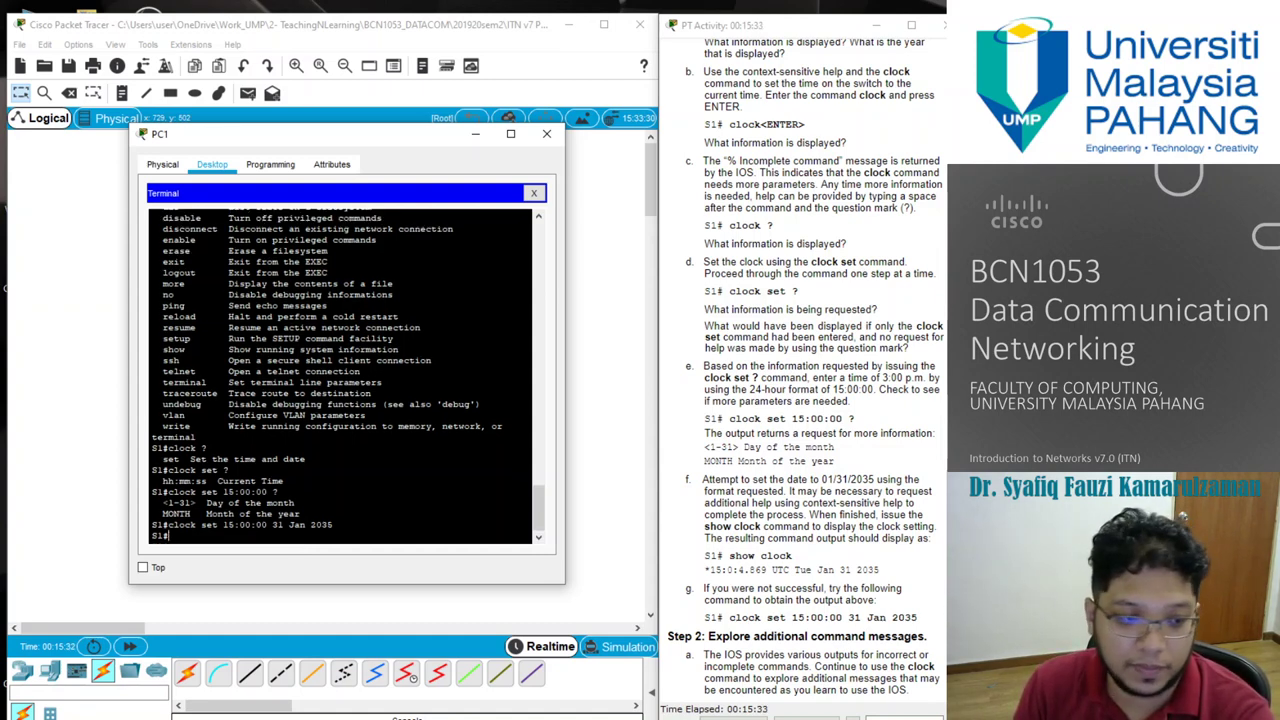
Step: Try command completion on the partial entry cl and erase it from the prompt
{"action": "type", "text": "cl"}
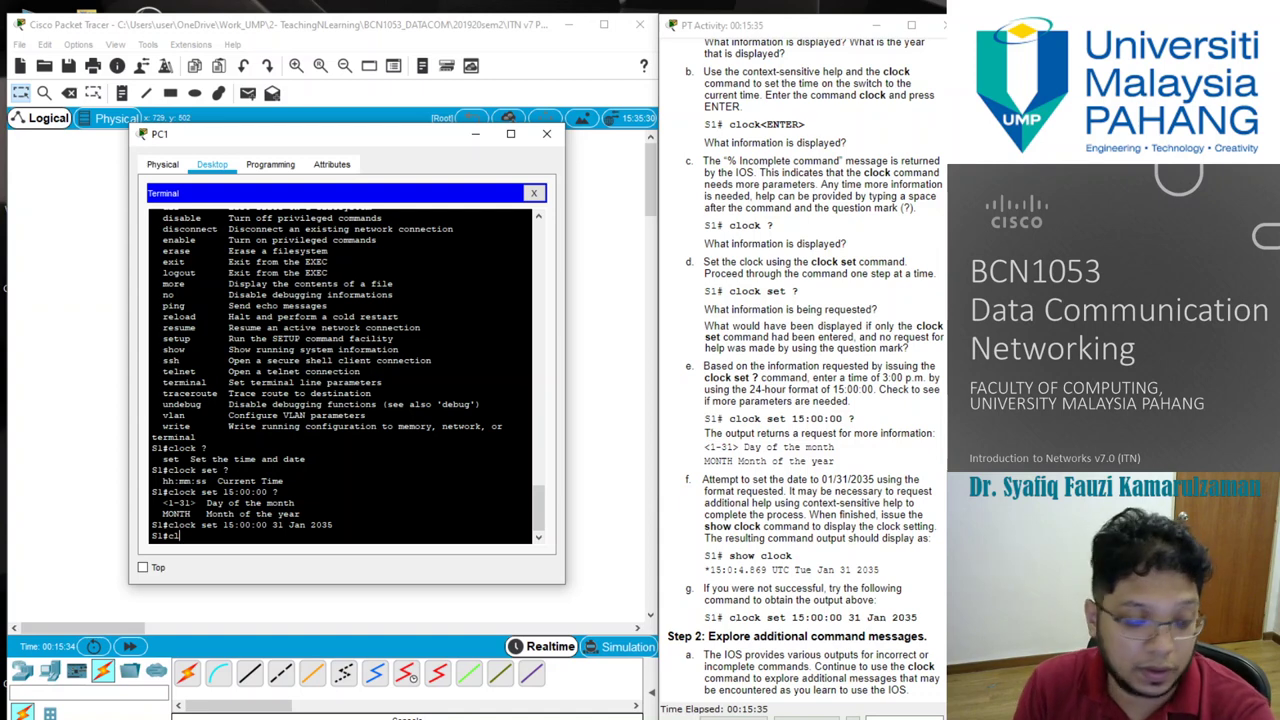
{"action": "key", "text": "Tab"}
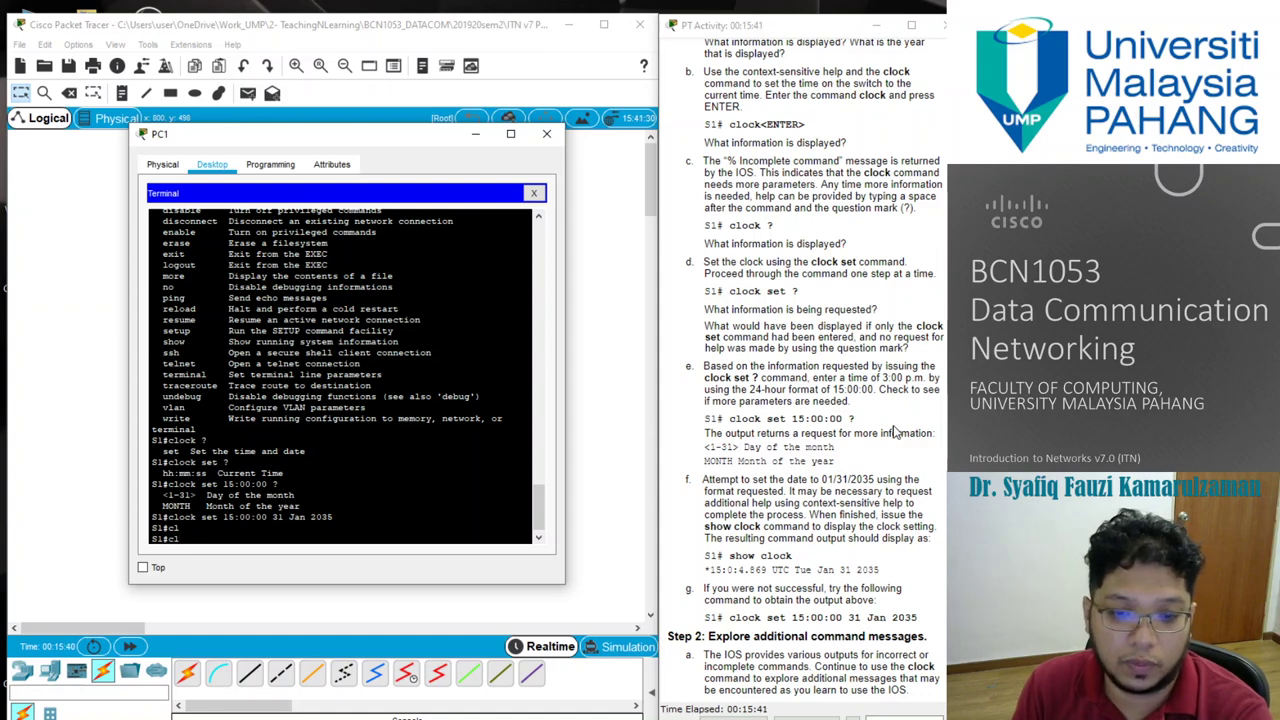
{"action": "scroll", "coordinate": [896, 432], "scroll_direction": "down", "scroll_amount": 2}
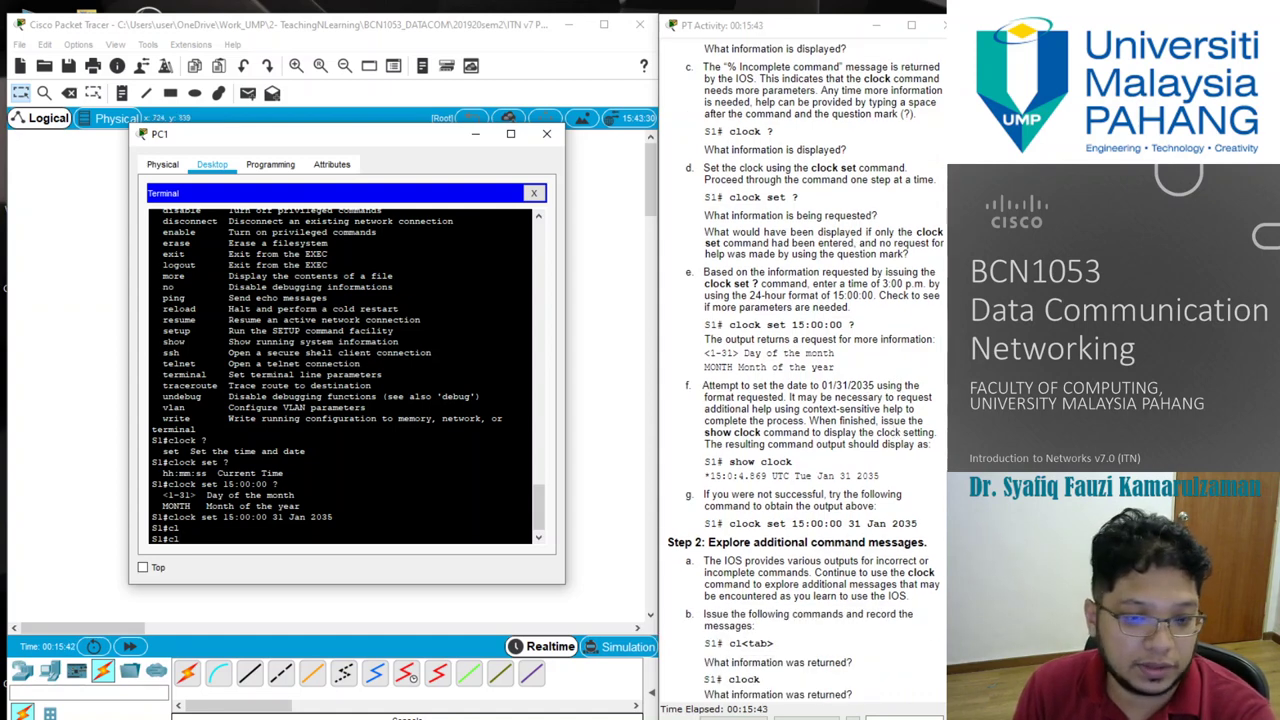
{"action": "key", "text": "BackSpace"}
{"action": "key", "text": "BackSpace"}
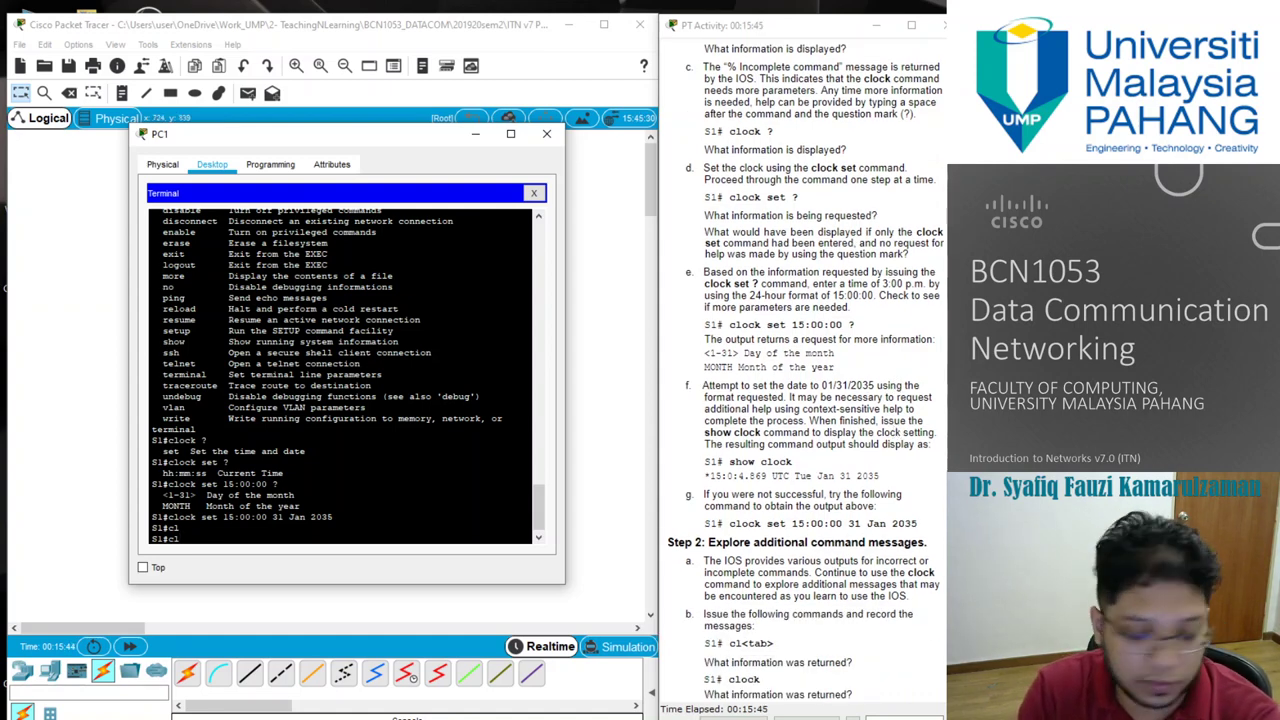
Step: Display the switch's time with show clock and compare it with the earlier show clock output in the terminal
{"action": "type", "text": "show"}
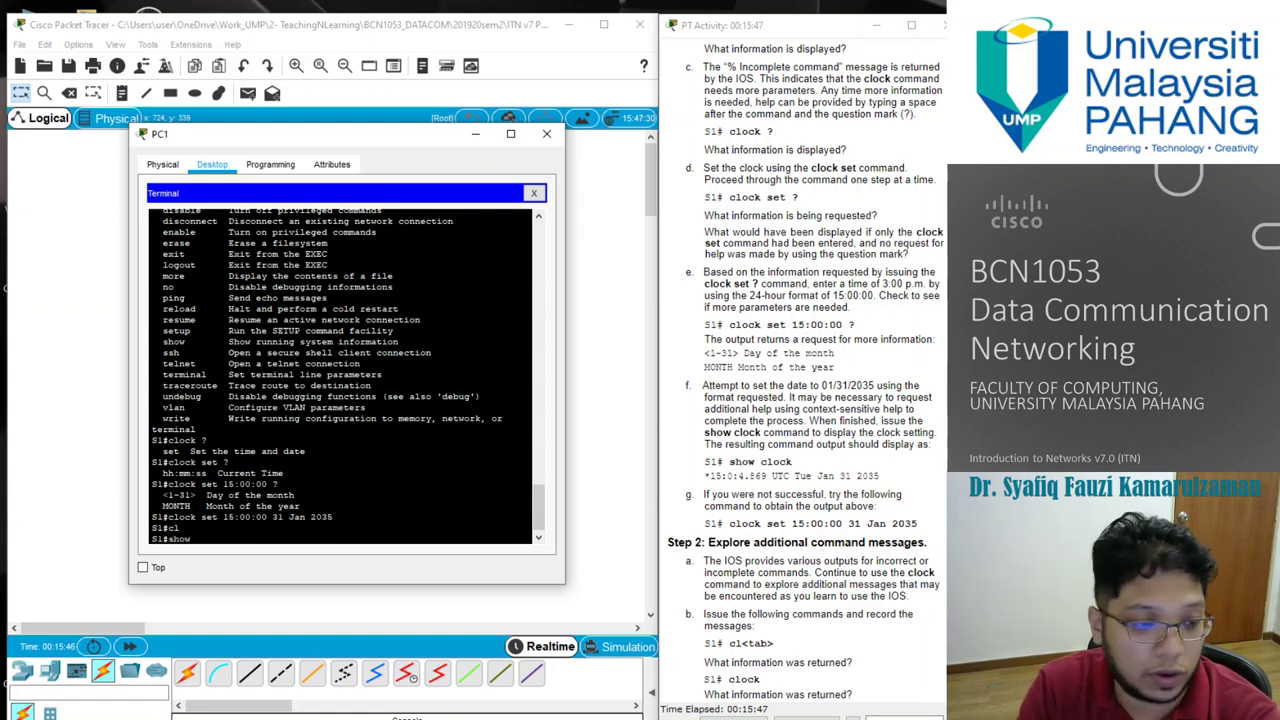
{"action": "type", "text": " clock"}
{"action": "key", "text": "Return"}
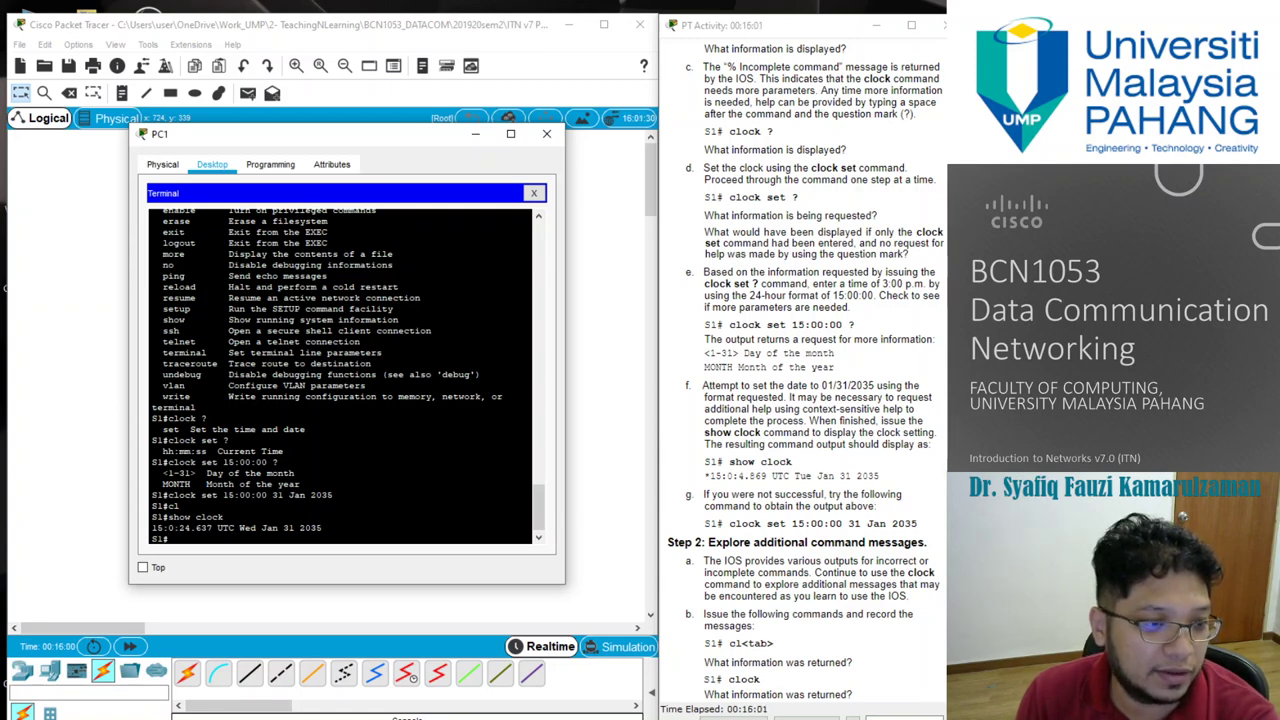
{"action": "scroll", "coordinate": [340, 376], "scroll_direction": "up", "scroll_amount": 15}
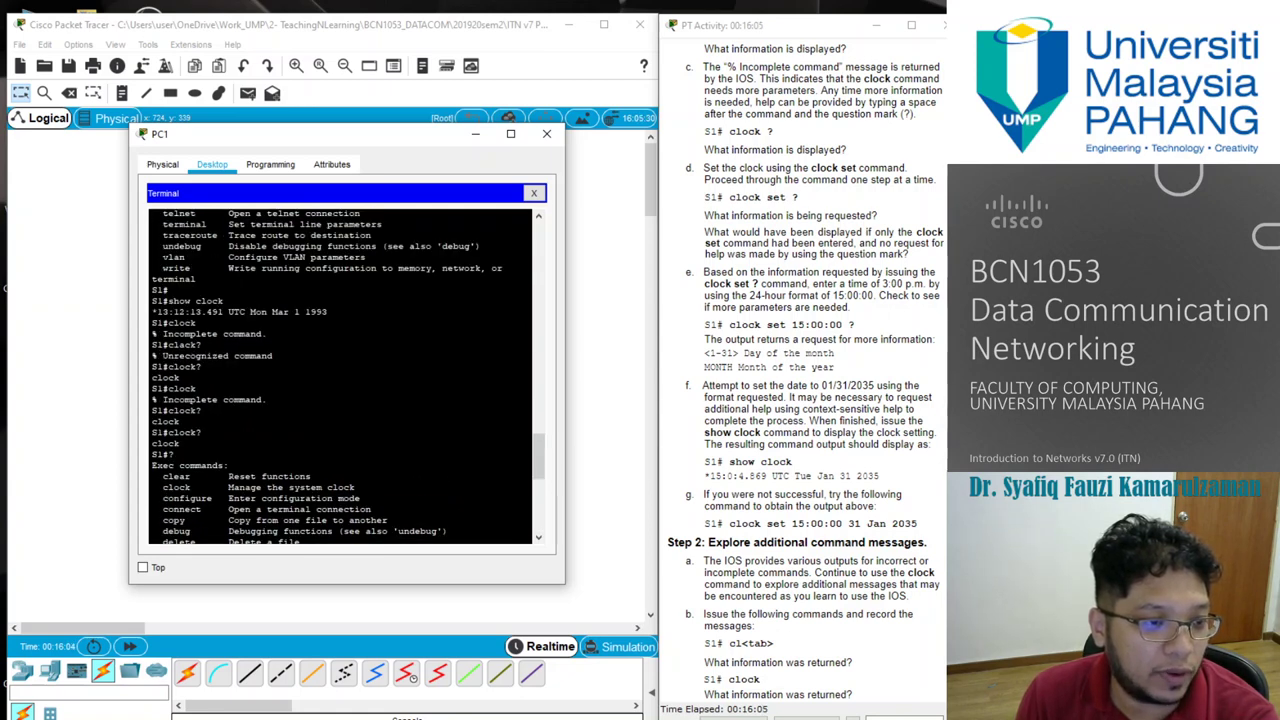
{"action": "scroll", "coordinate": [340, 376], "scroll_direction": "down", "scroll_amount": 12}
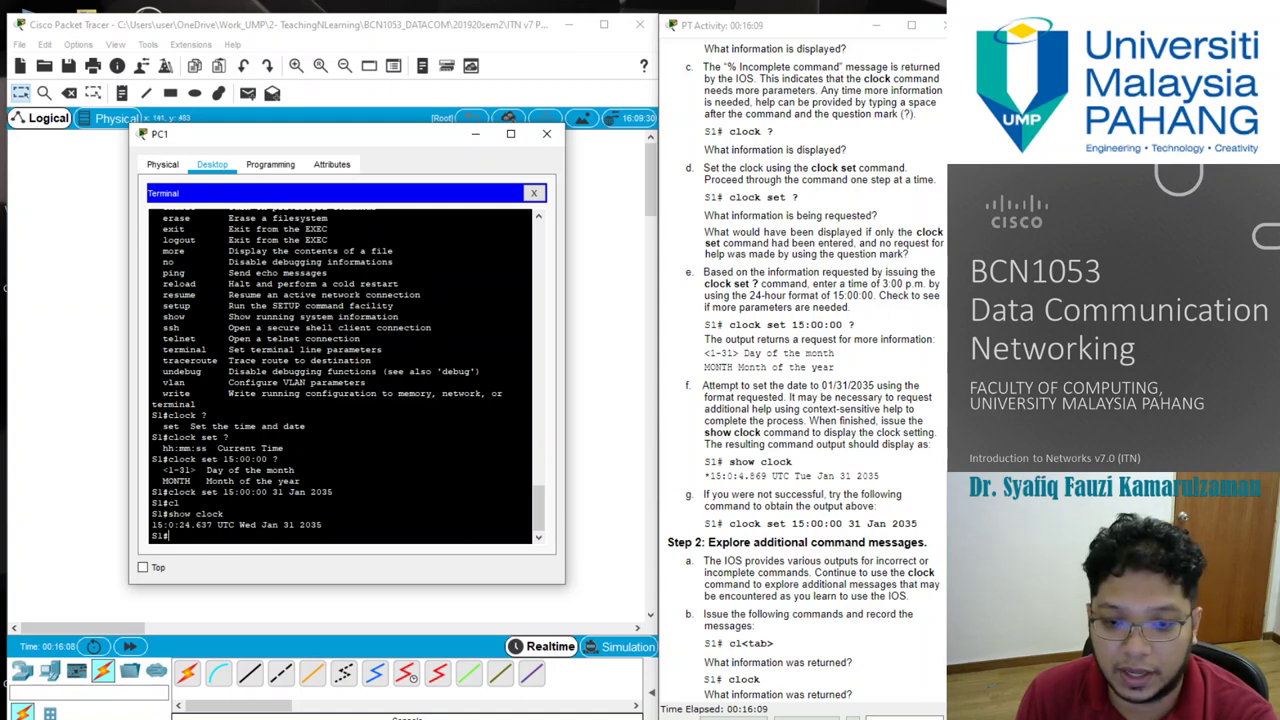
Step: Try command completion on the ambiguous entry cl, and issue clock without parameters to see the returned message
{"action": "scroll", "coordinate": [793, 437], "scroll_direction": "down", "scroll_amount": 3}
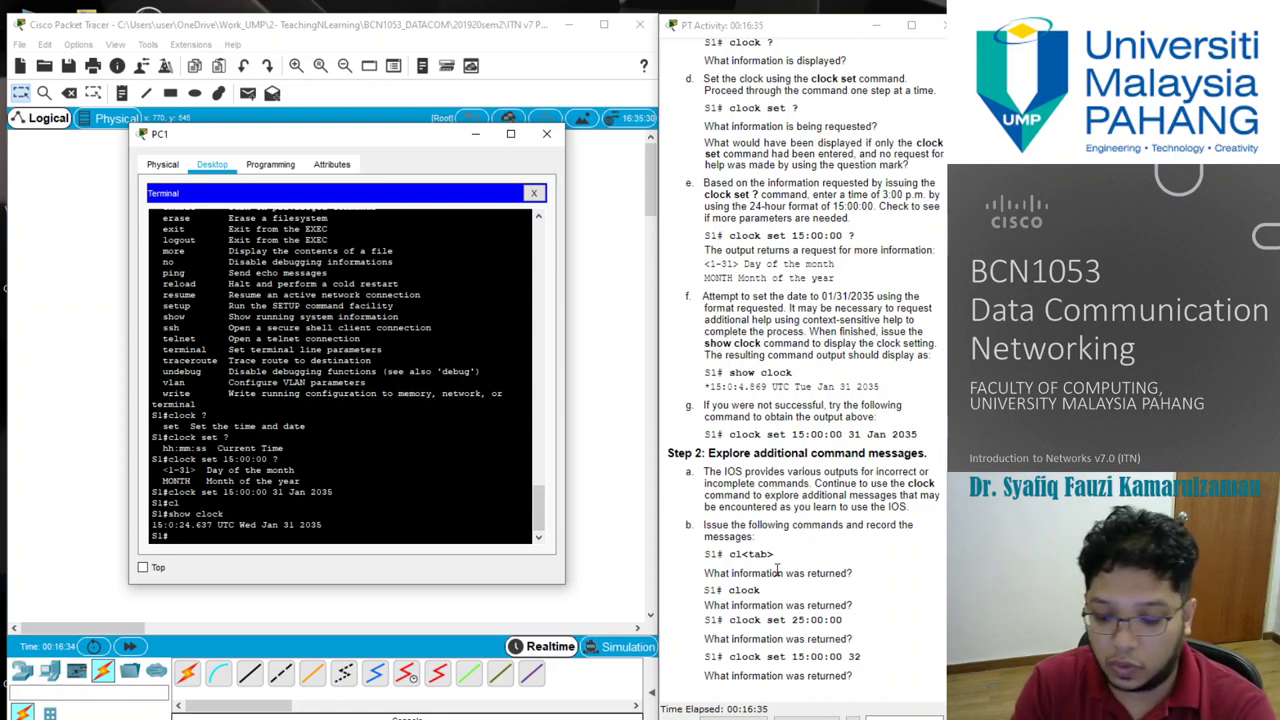
{"action": "type", "text": "cl"}
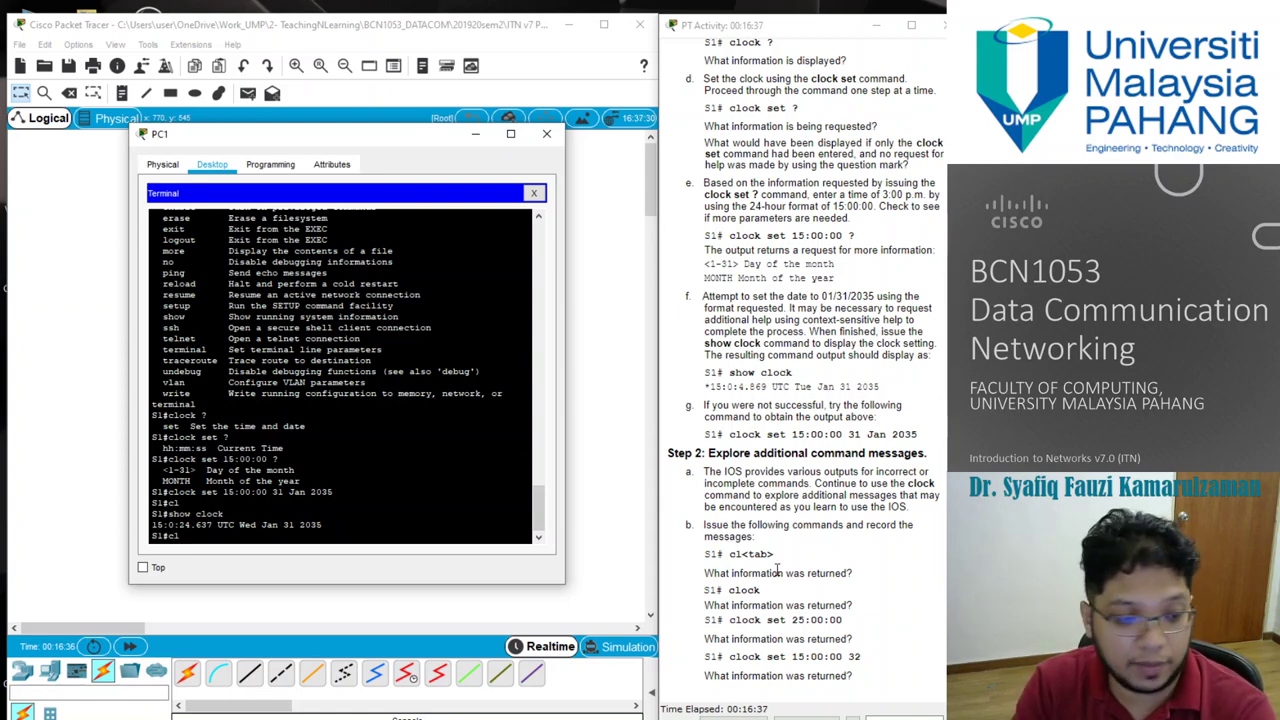
{"action": "key", "text": "Tab"}
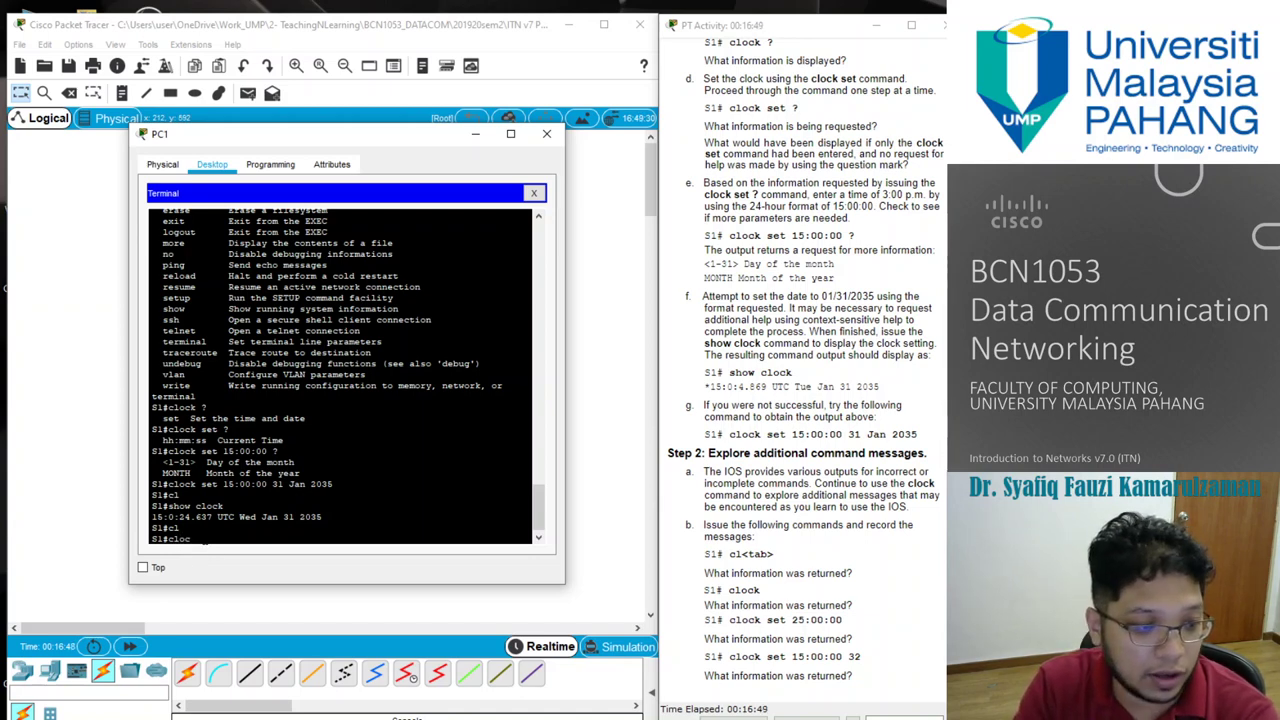
{"action": "key", "text": "Tab"}
{"action": "key", "text": "Return"}
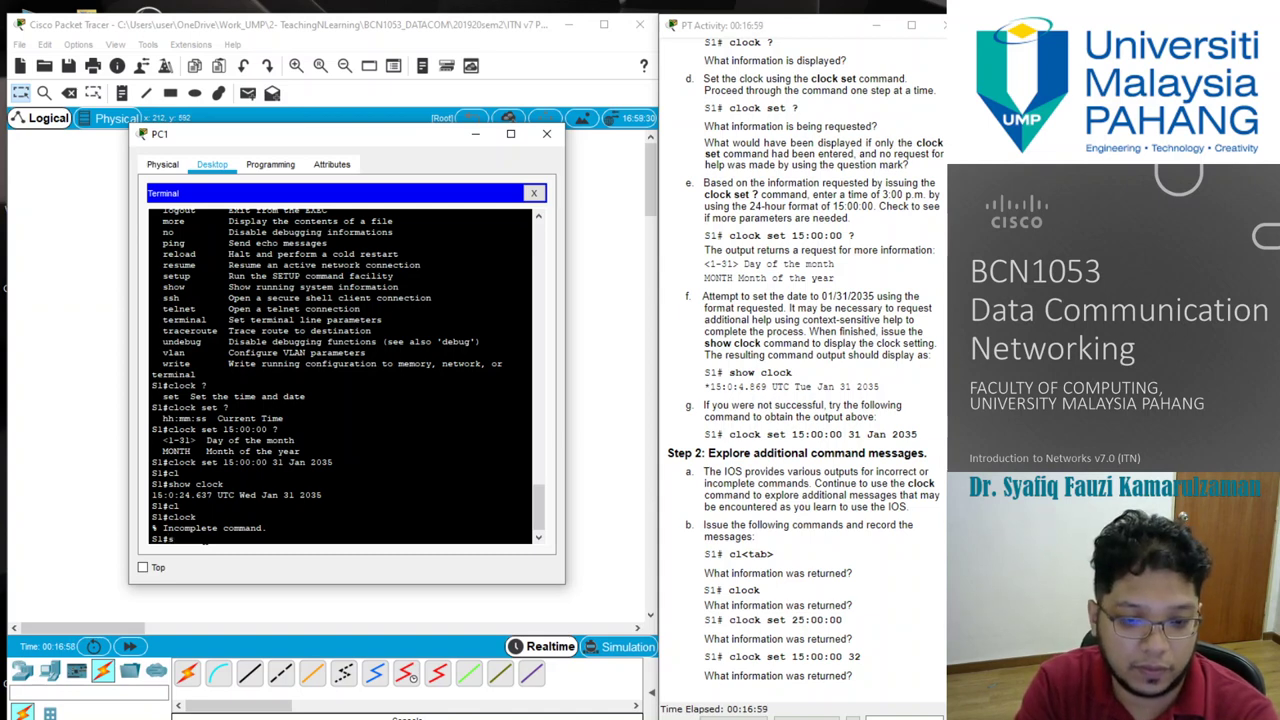
Step: Issue clock set 25:00:00 at the S1 prompt to test an out-of-range hour
{"action": "type", "text": "c"}
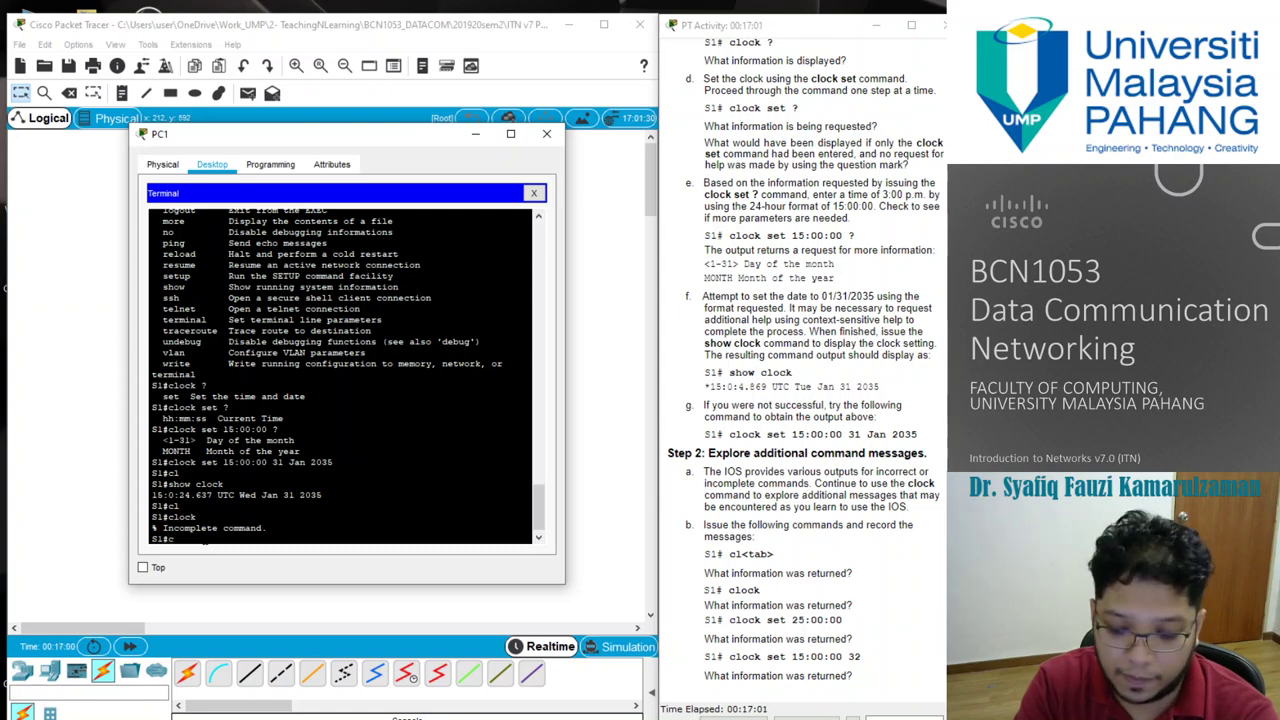
{"action": "type", "text": "lock set"}
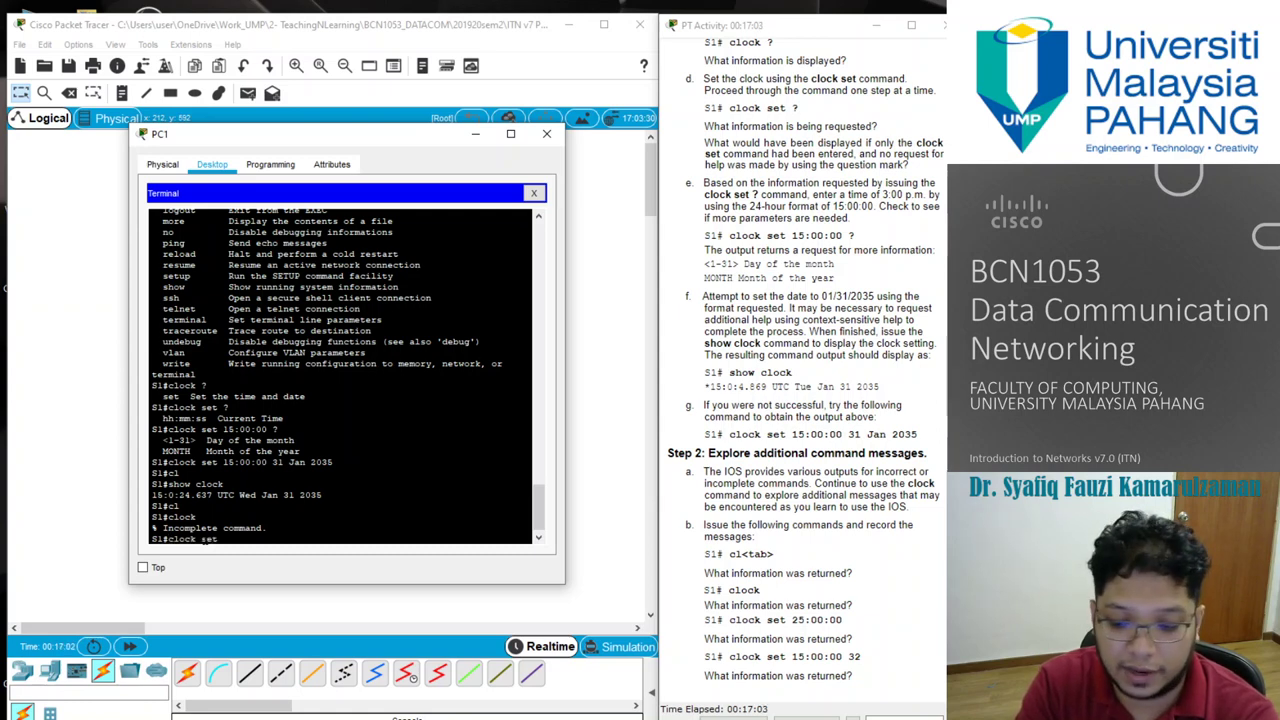
{"action": "type", "text": " 25:"}
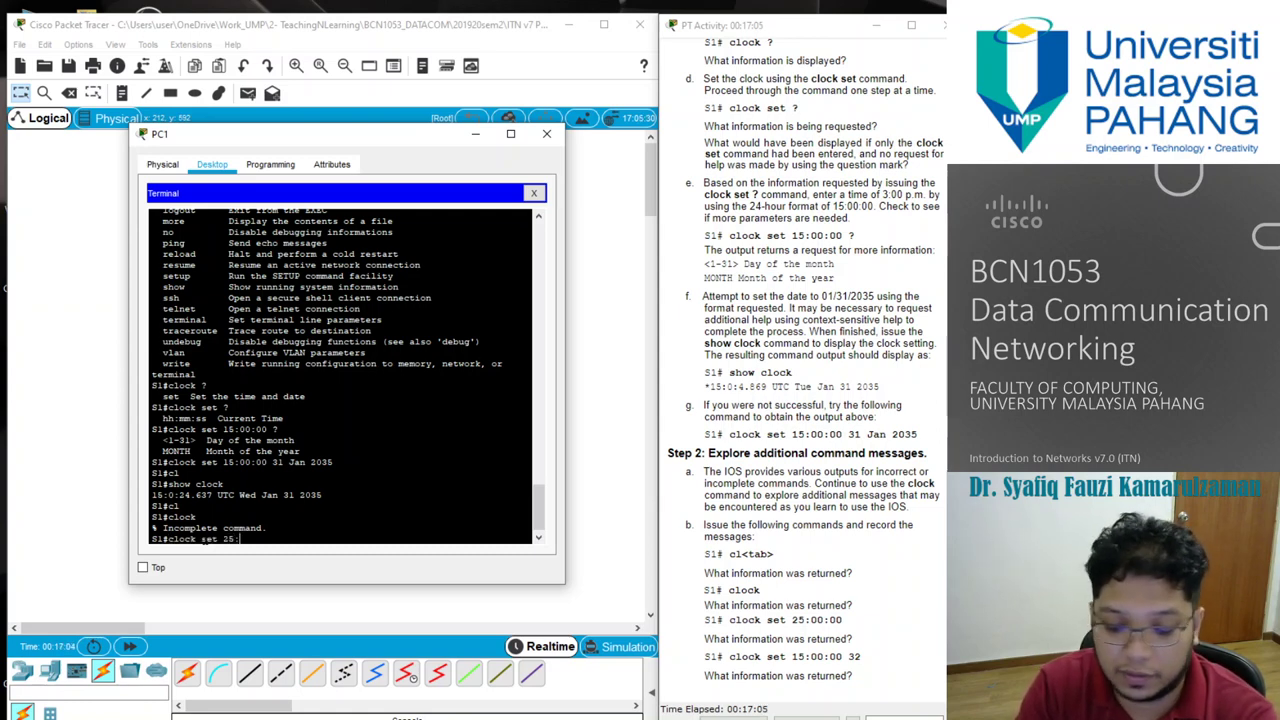
{"action": "type", "text": "00:00"}
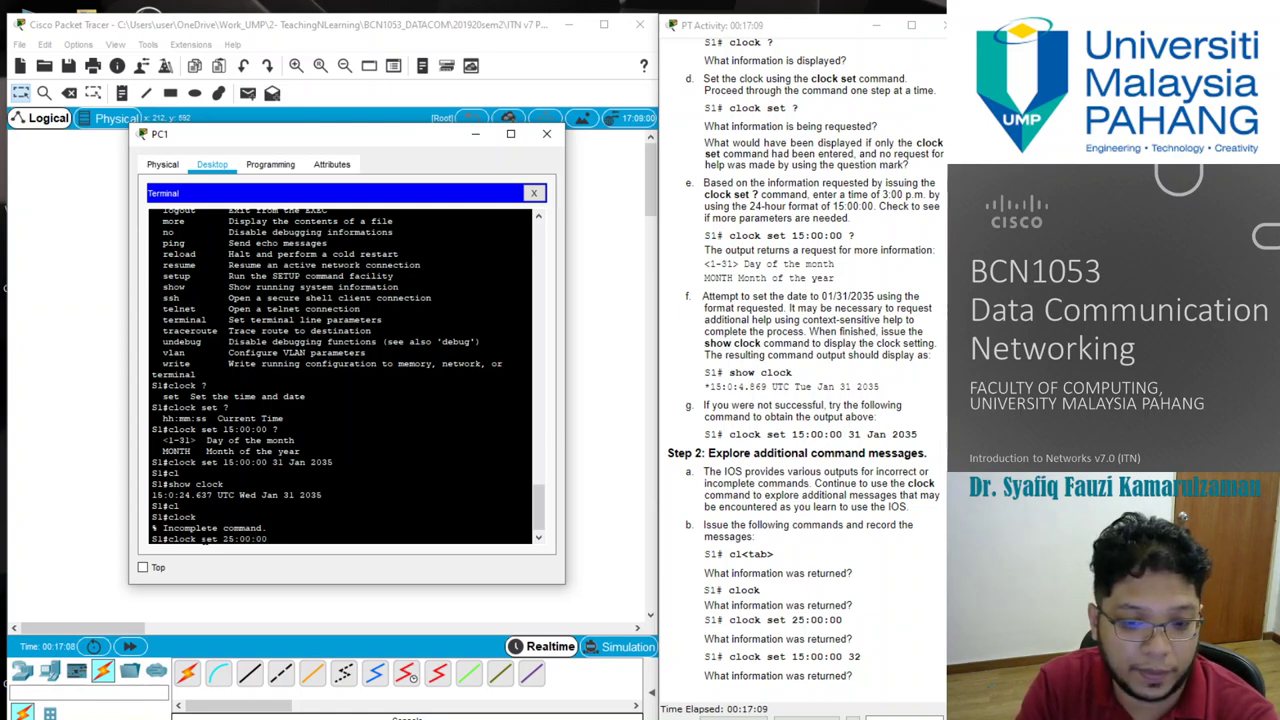
{"action": "key", "text": "Return"}
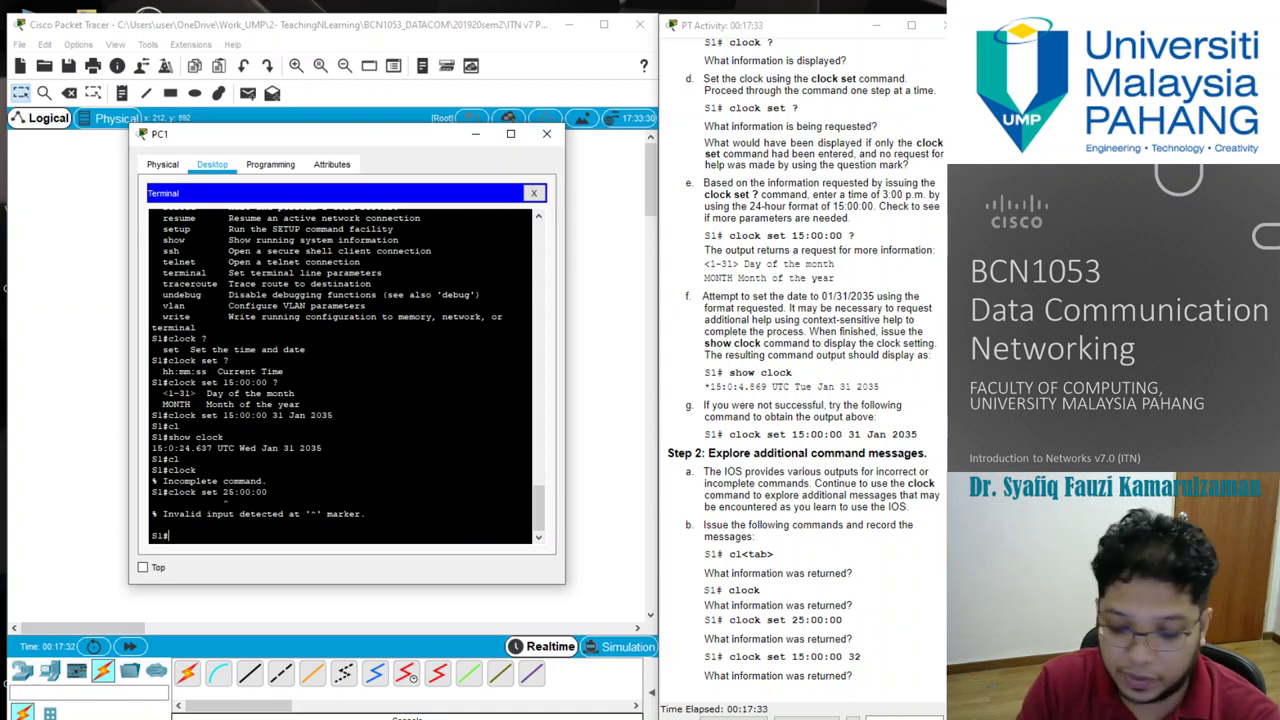
Step: Issue clock set 15:00:00 32 at the S1 prompt to test an out-of-range day
{"action": "type", "text": "clo"}
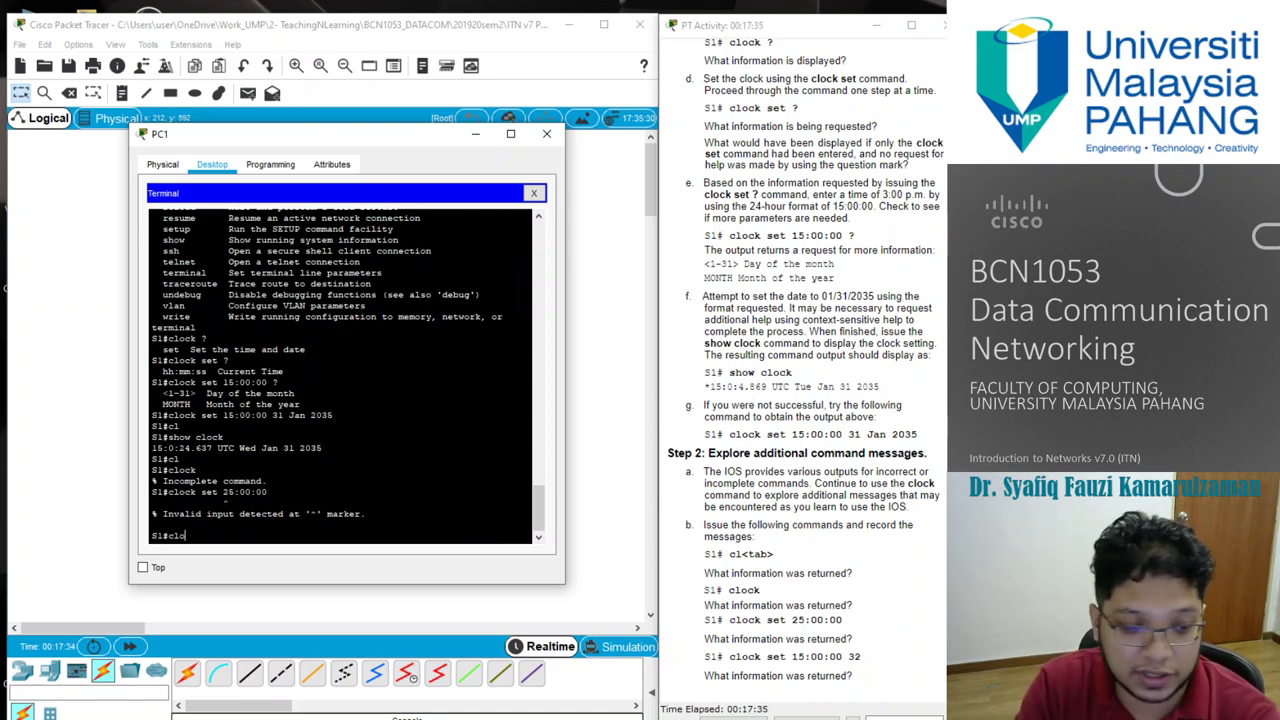
{"action": "key", "text": "BackSpace"}
{"action": "type", "text": "ock set "}
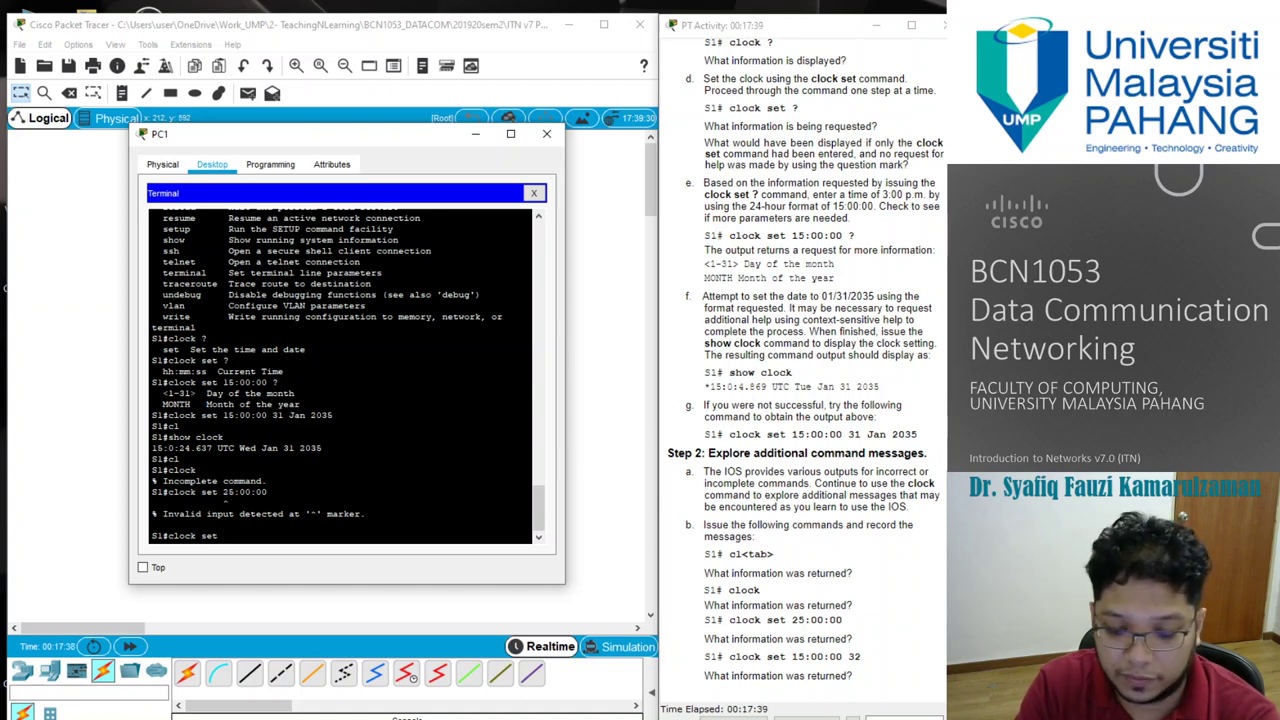
{"action": "type", "text": "15:00:00"}
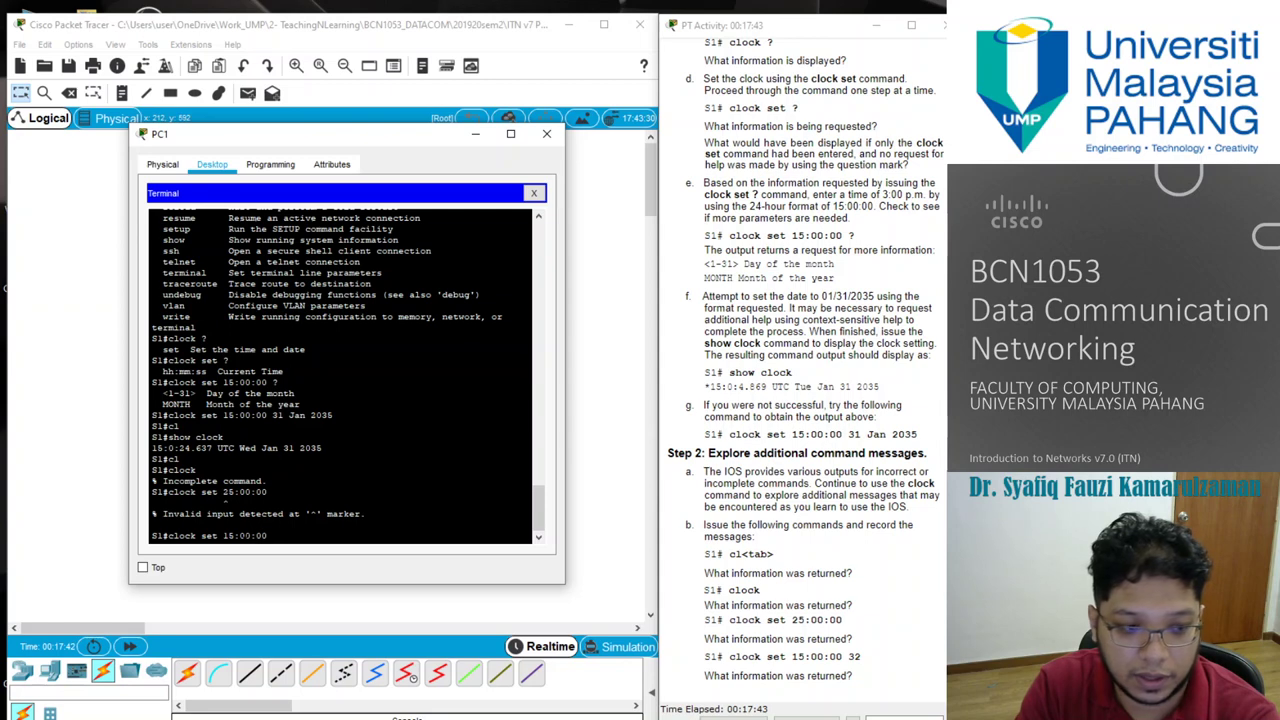
{"action": "type", "text": " 32"}
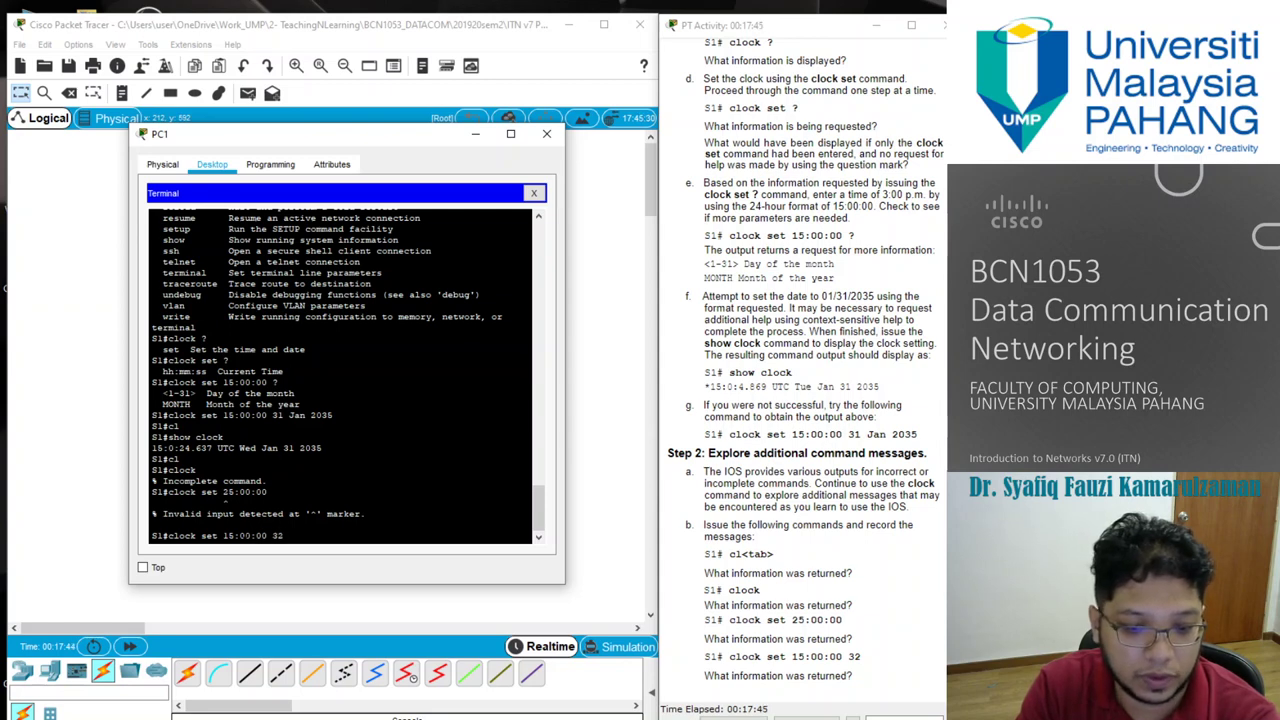
{"action": "key", "text": "Return"}
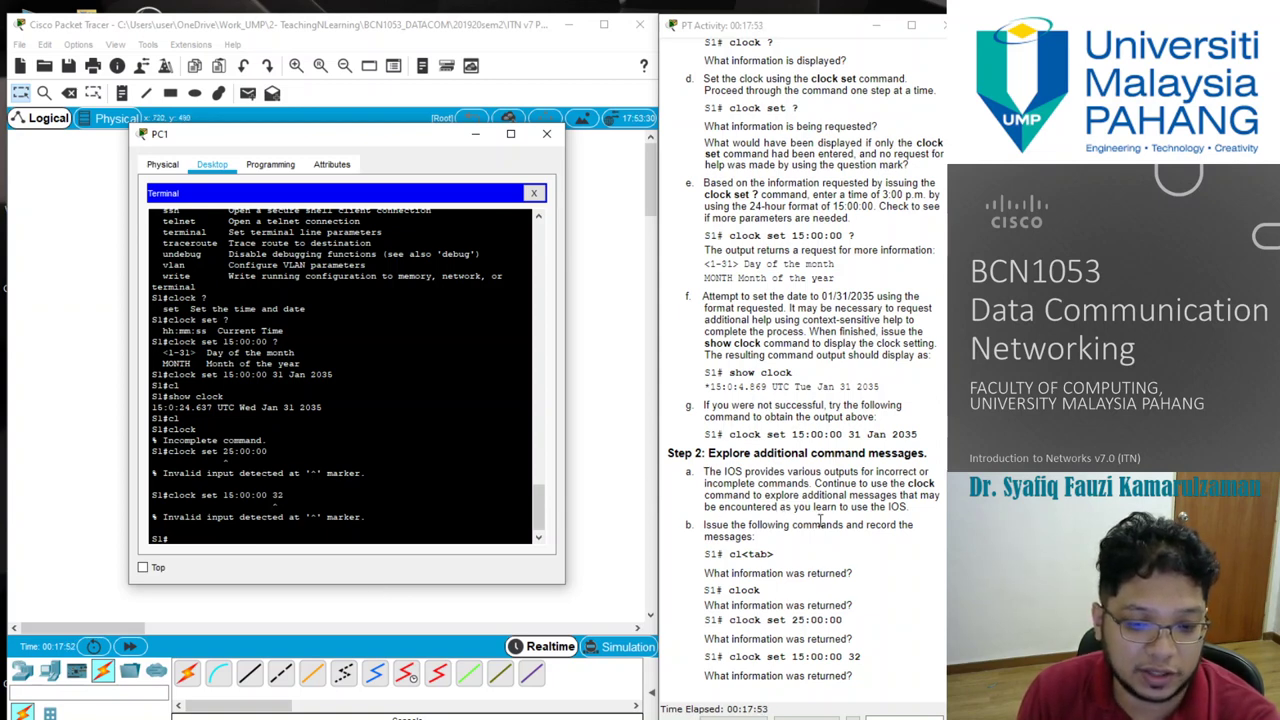
Step: Review the Set the Clock lab instructions and the terminal's history of clock and help commands through the latest output
{"action": "scroll", "coordinate": [912, 566], "scroll_direction": "up", "scroll_amount": 1}
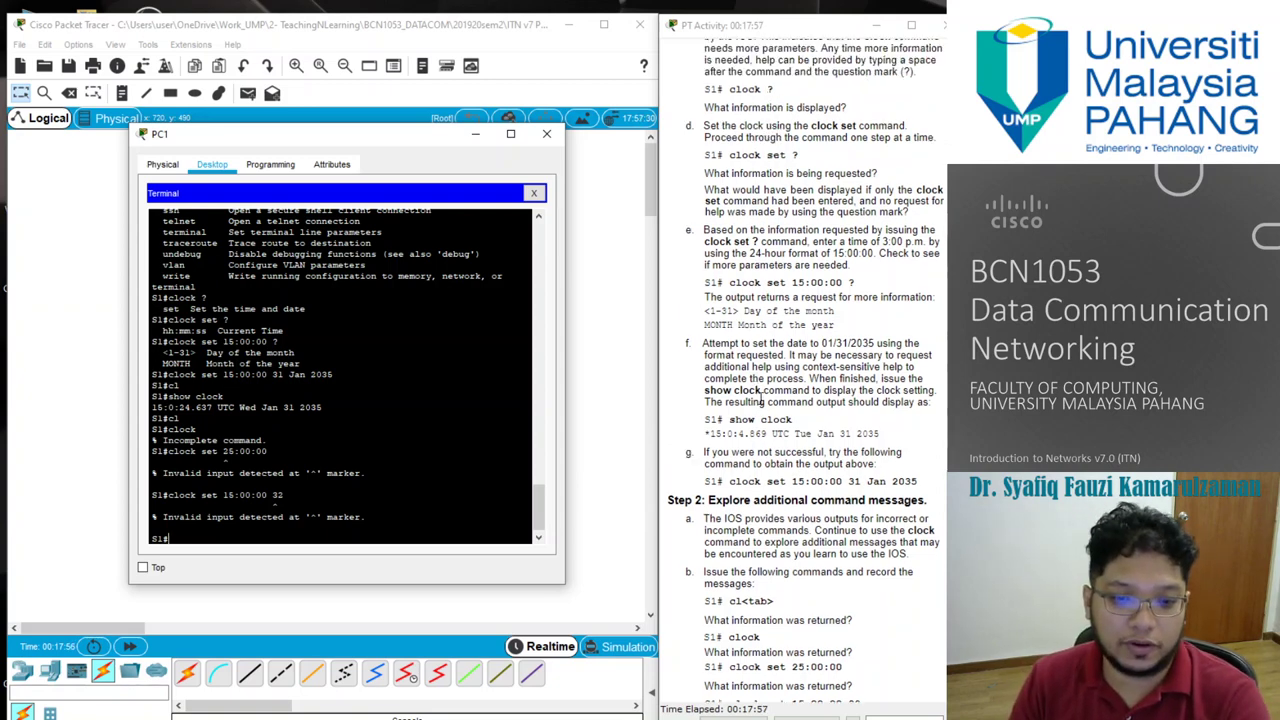
{"action": "scroll", "coordinate": [762, 403], "scroll_direction": "up", "scroll_amount": 5}
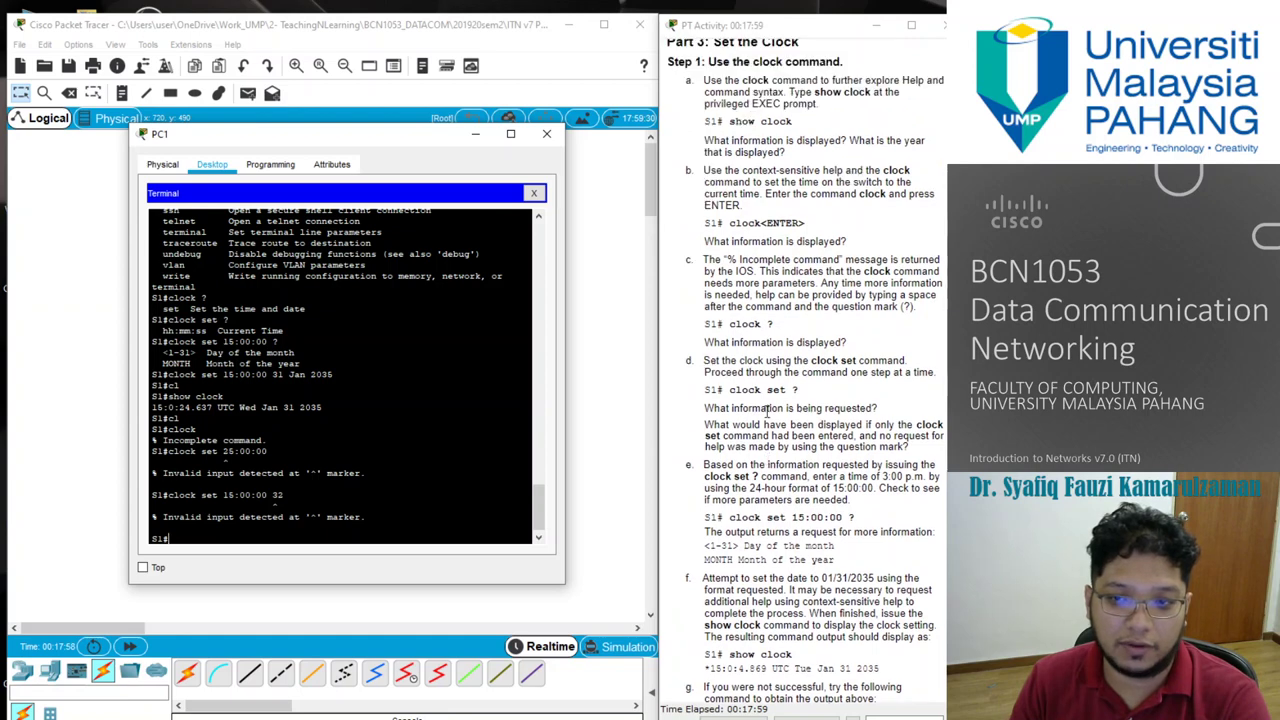
{"action": "scroll", "coordinate": [767, 410], "scroll_direction": "up", "scroll_amount": 2}
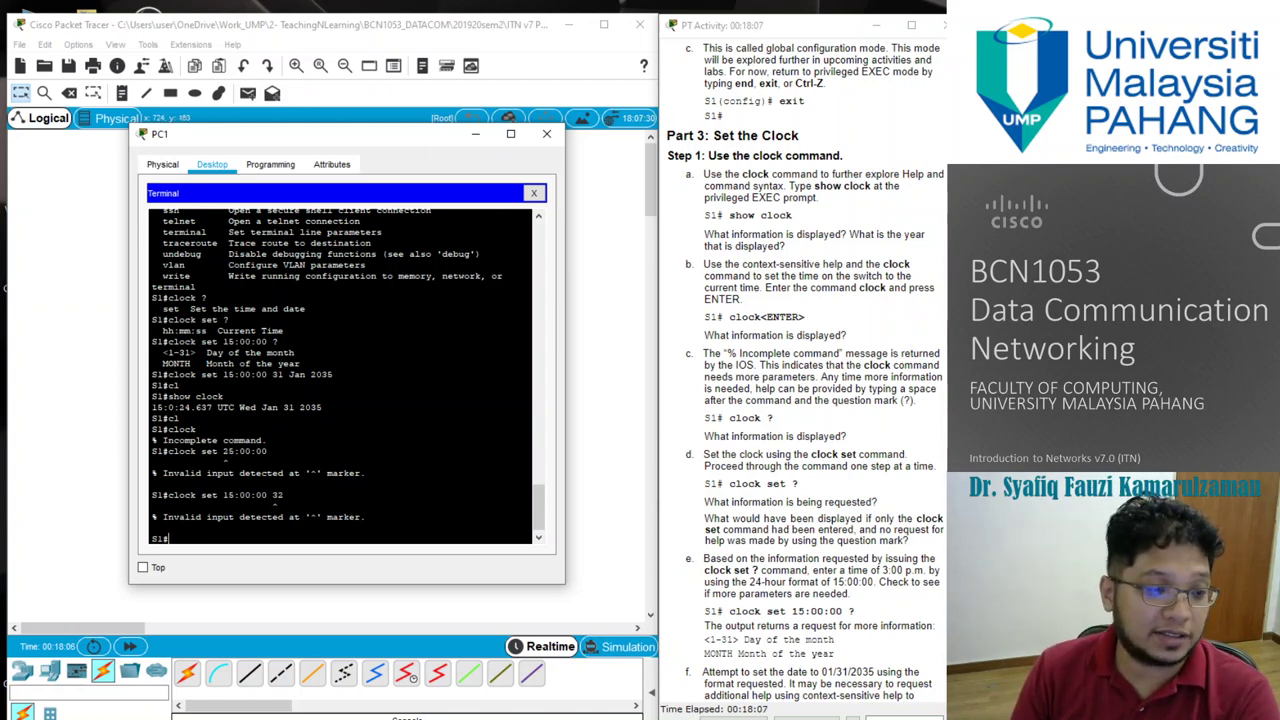
{"action": "scroll", "coordinate": [340, 375], "scroll_direction": "up", "scroll_amount": 10}
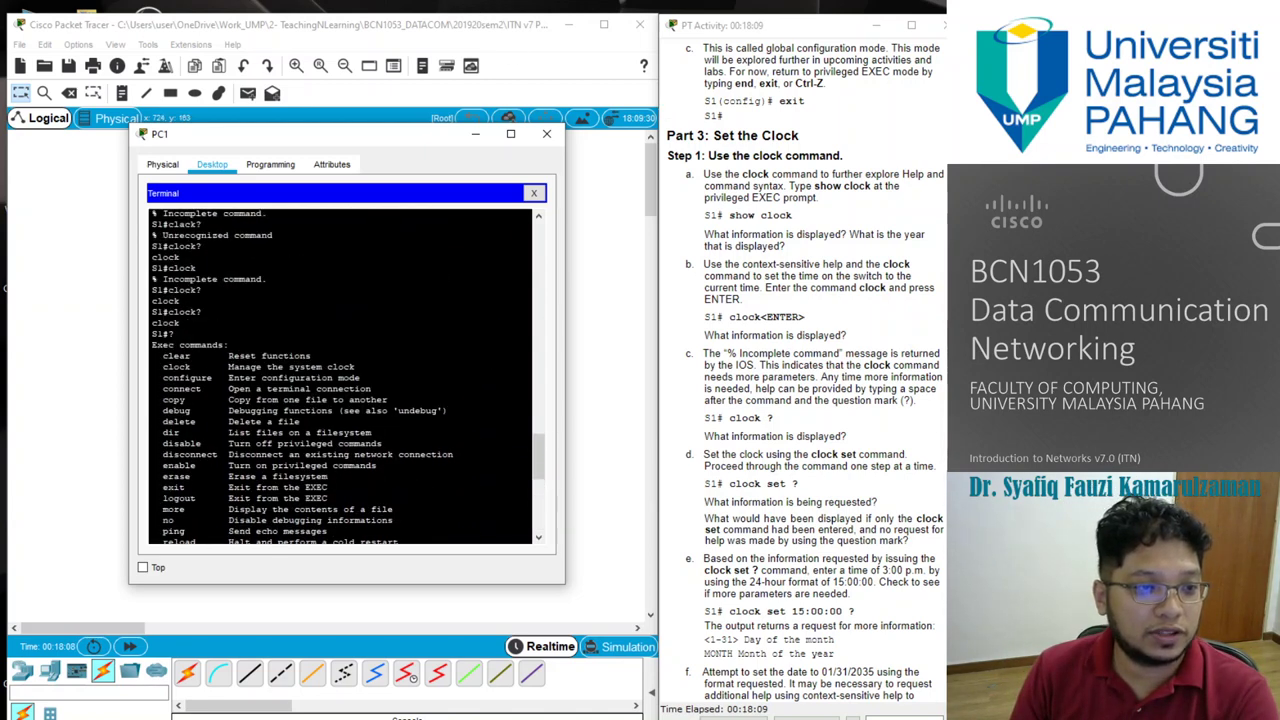
{"action": "scroll", "coordinate": [340, 375], "scroll_direction": "up", "scroll_amount": 3}
{"action": "scroll", "coordinate": [862, 480], "scroll_direction": "down", "scroll_amount": 5}
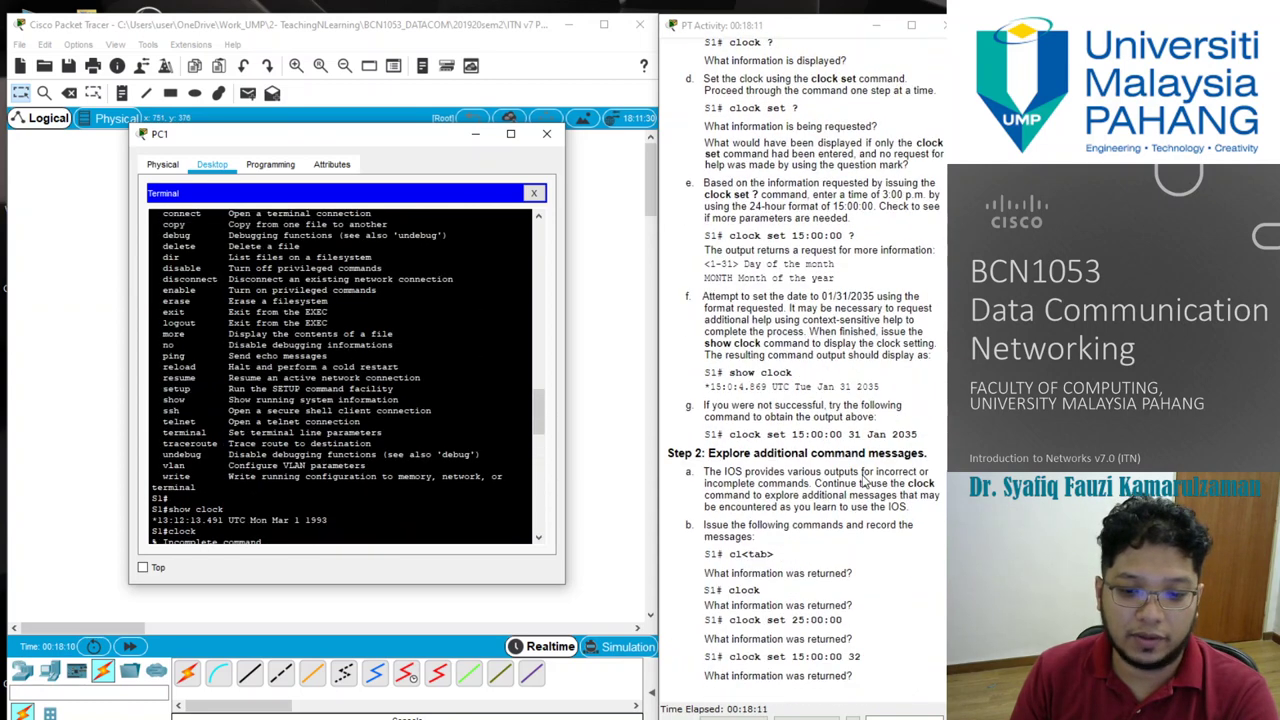
{"action": "scroll", "coordinate": [340, 375], "scroll_direction": "up", "scroll_amount": 3}
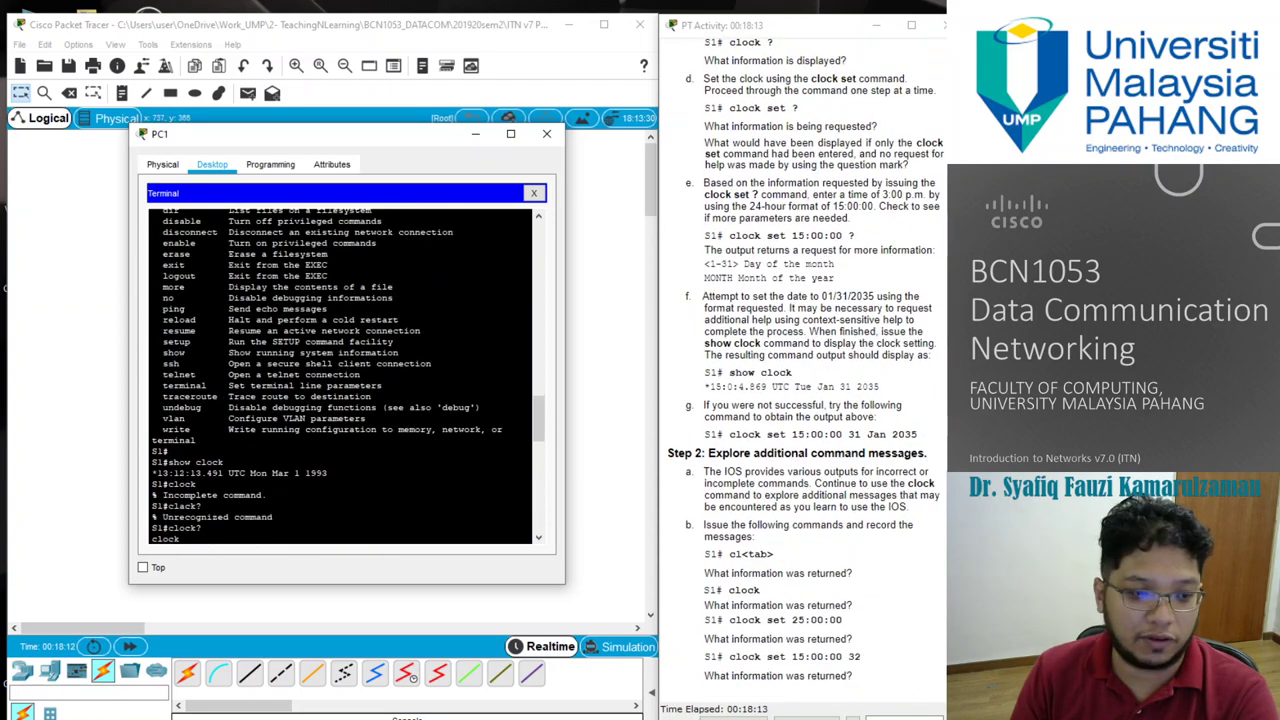
{"action": "scroll", "coordinate": [340, 375], "scroll_direction": "down", "scroll_amount": 10}
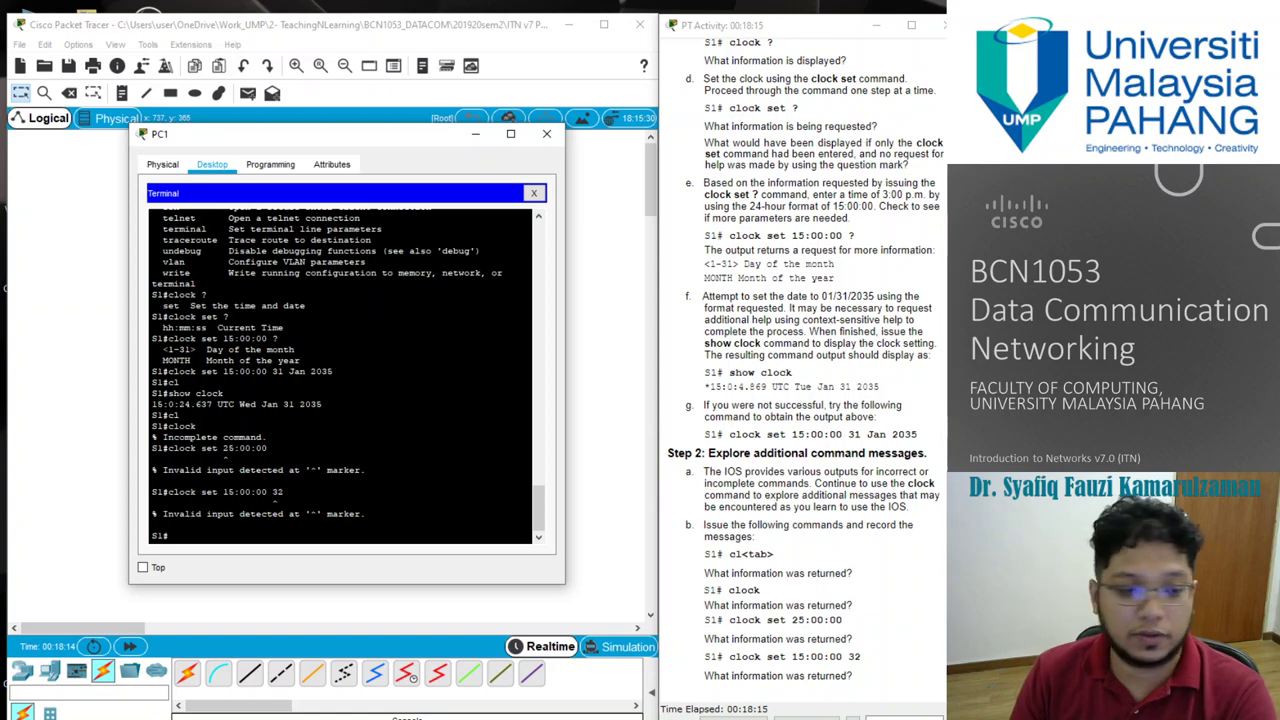